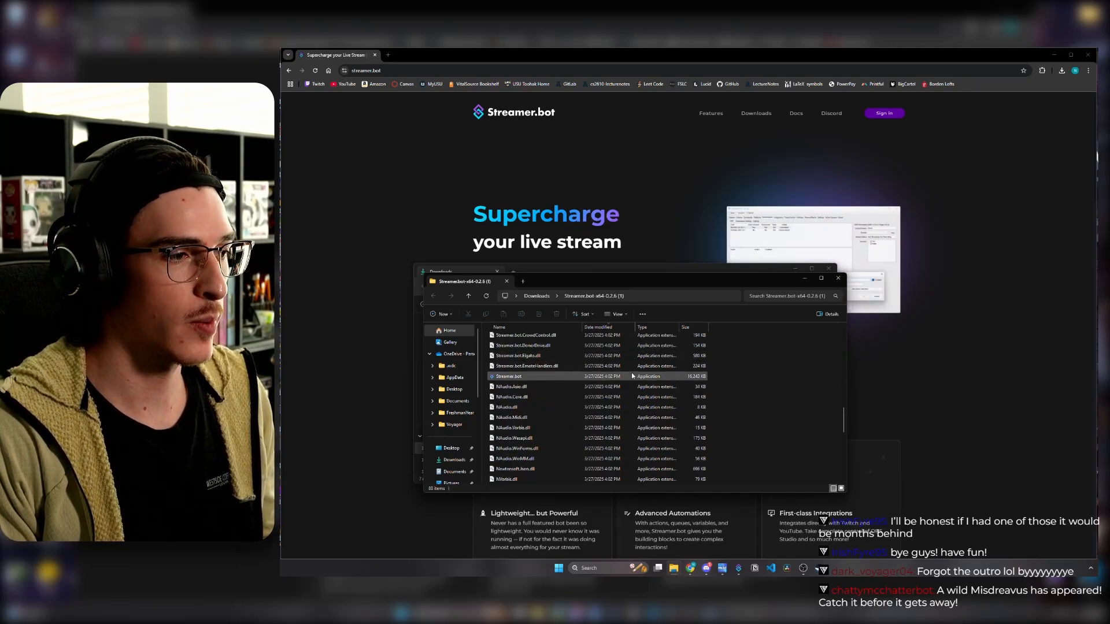
- Launch Streamer.bot and open its Twitch account settings
double_click(547, 377)
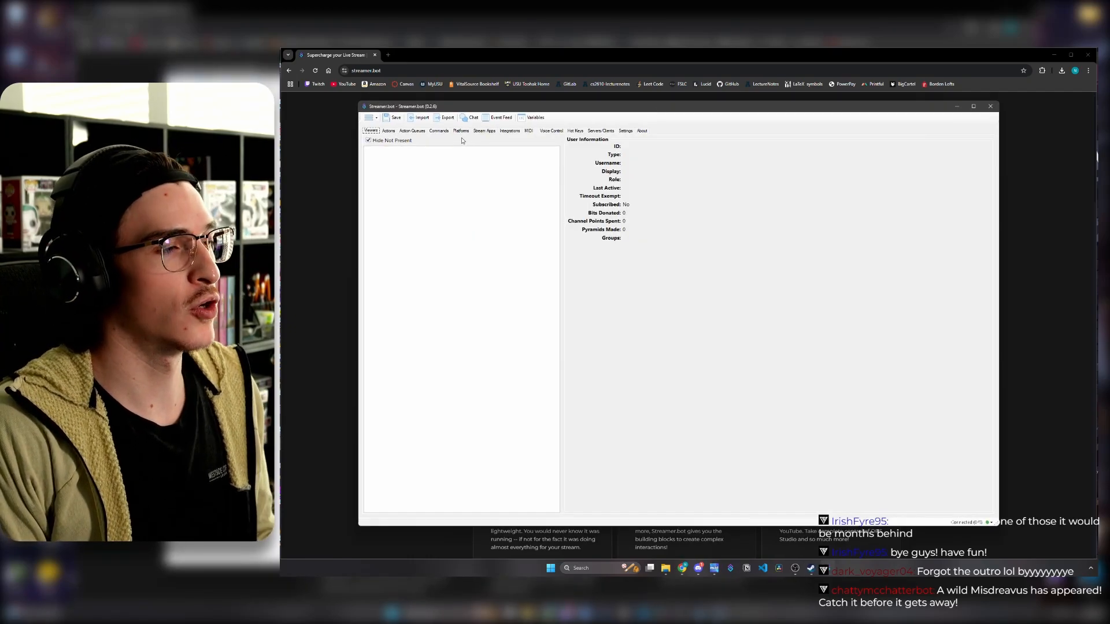
click(459, 132)
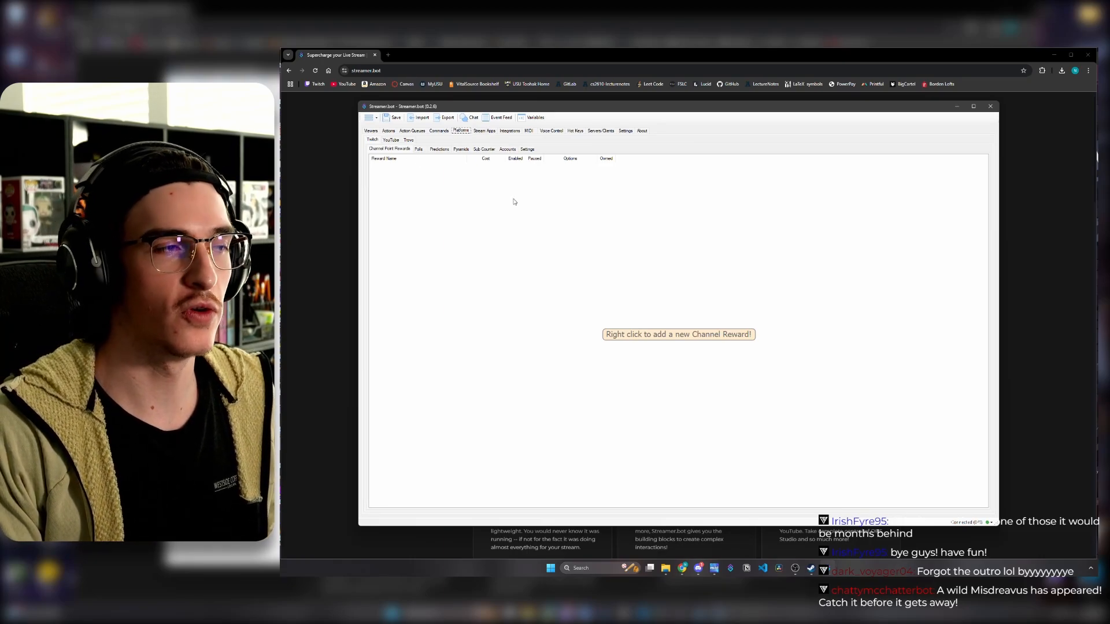
click(375, 141)
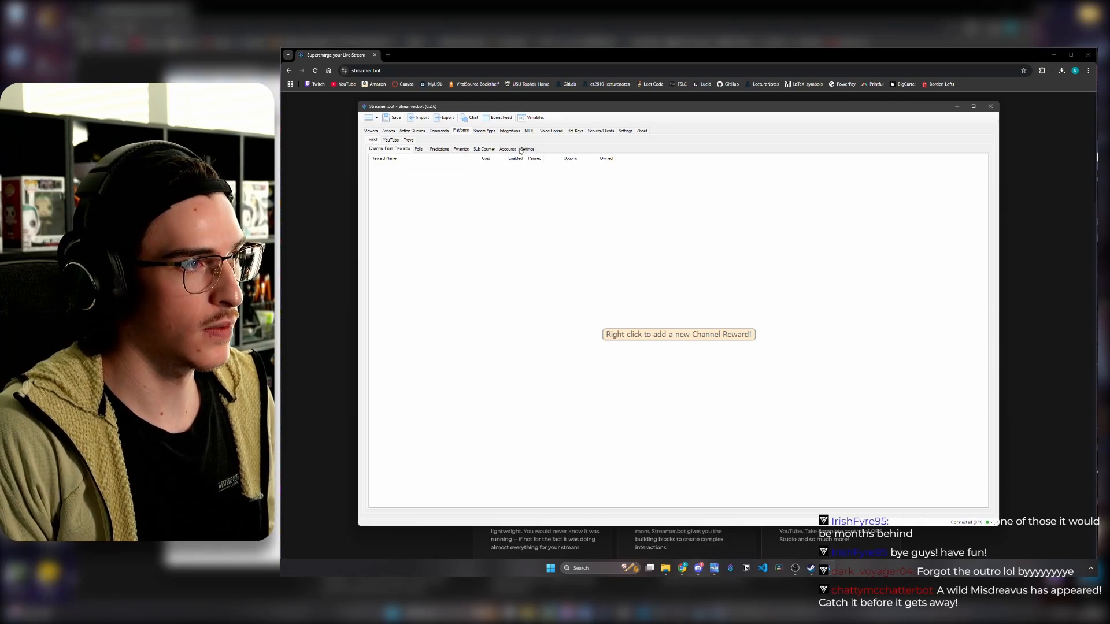
click(508, 151)
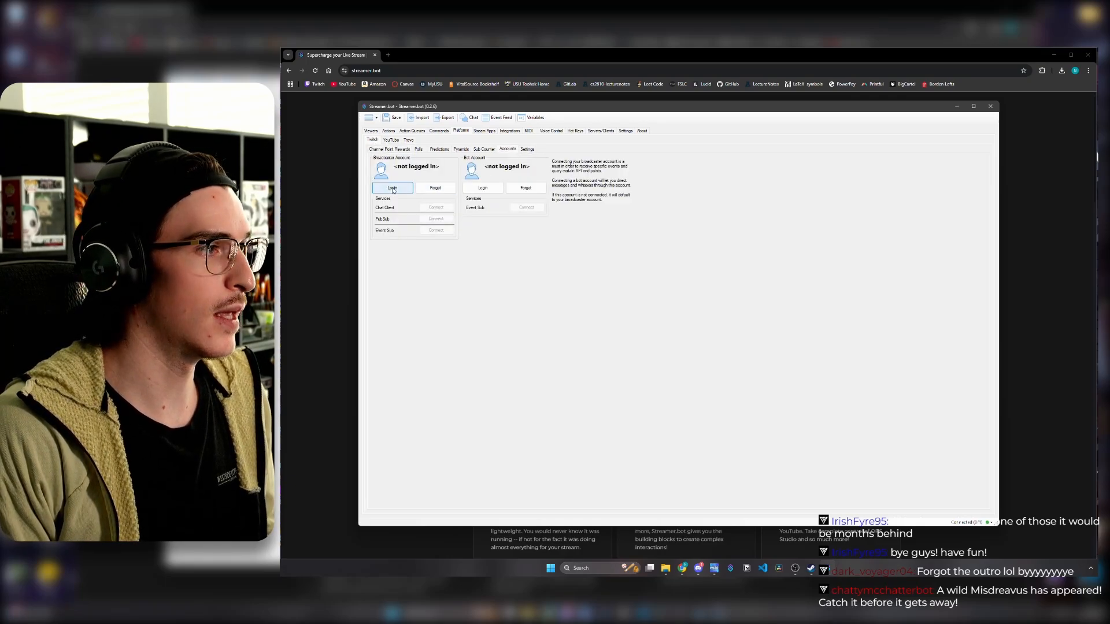
- Log in the Twitch broadcaster account and authorize Streamer.bot's requested permissions on Twitch
click(392, 188)
scroll(693, 265, down, 10)
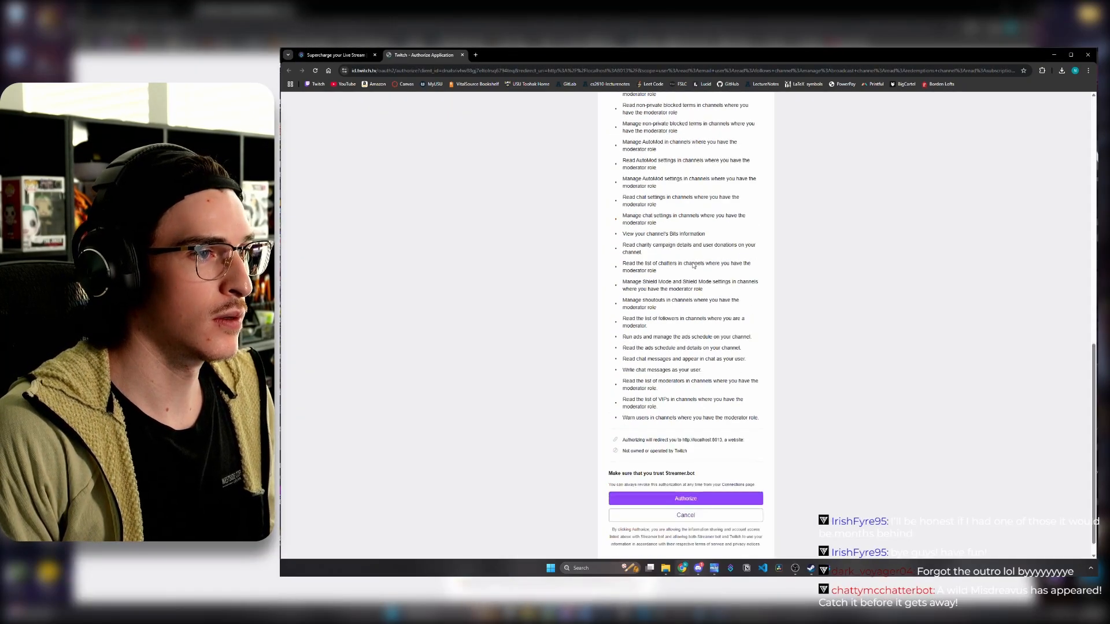
scroll(693, 266, down, 1)
click(700, 486)
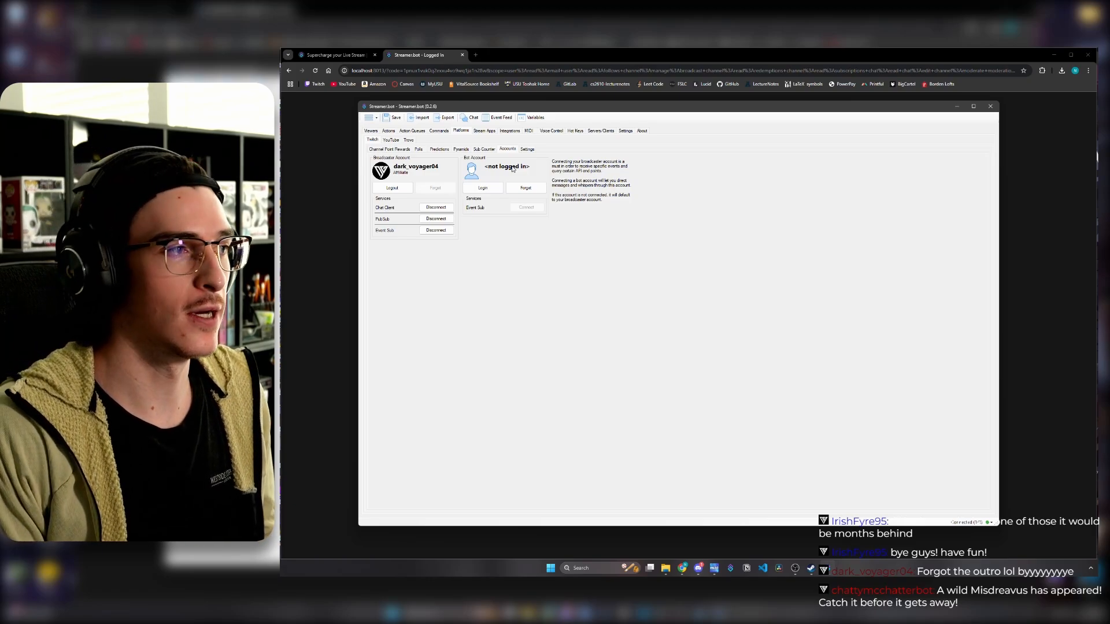
- Open Streamer.bot's OBS connection list, switch to OBS and copy the server password from its WebSocket connect info
click(485, 131)
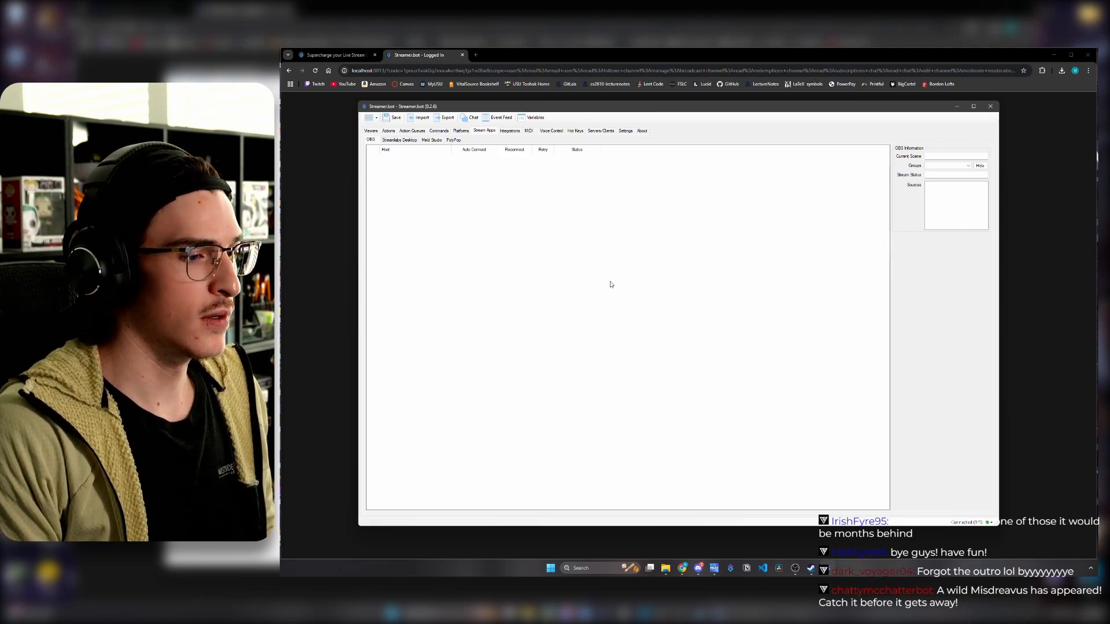
click(794, 569)
click(420, 66)
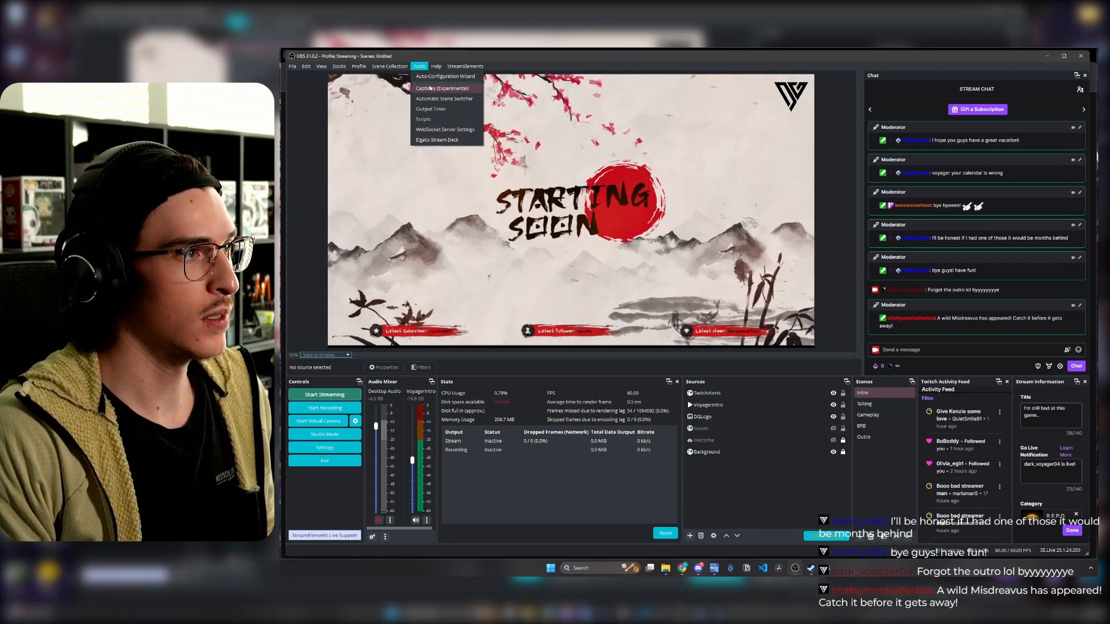
click(442, 130)
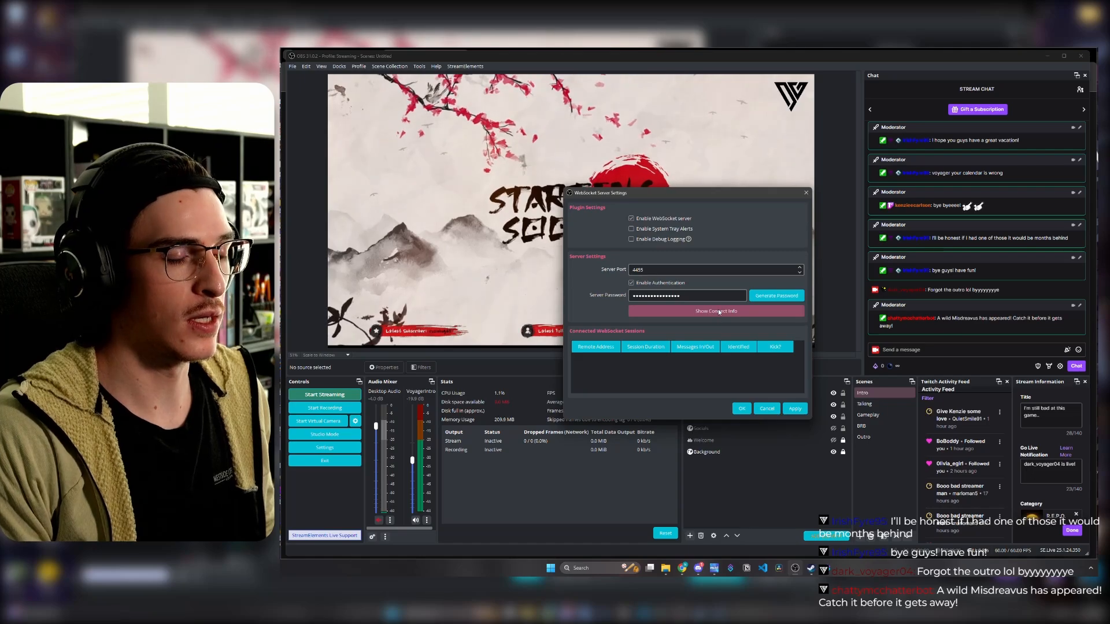
click(718, 312)
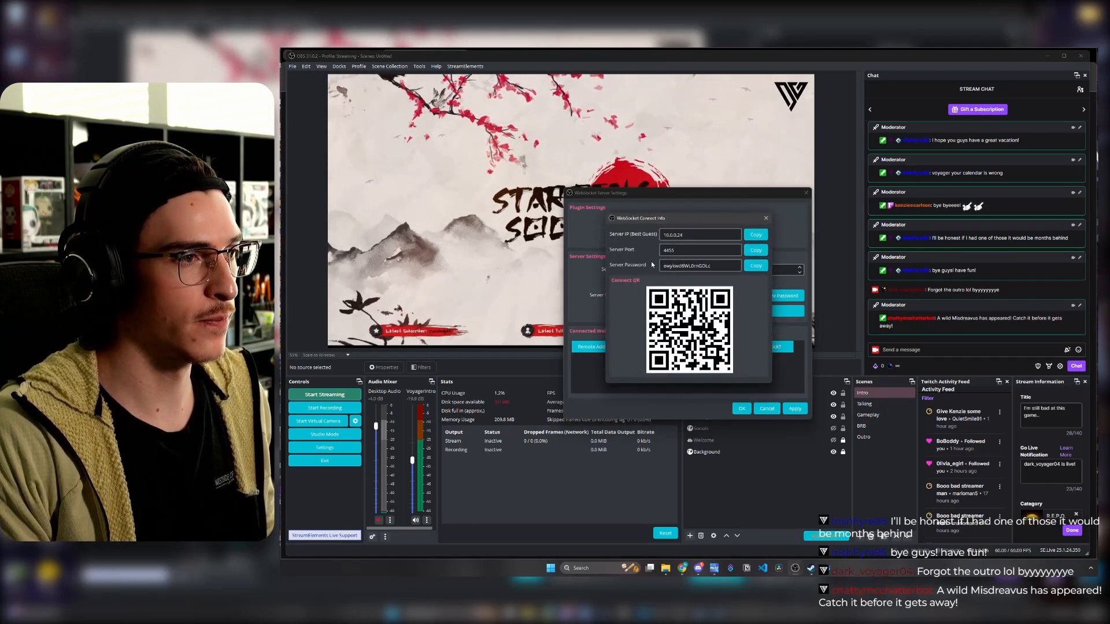
click(751, 267)
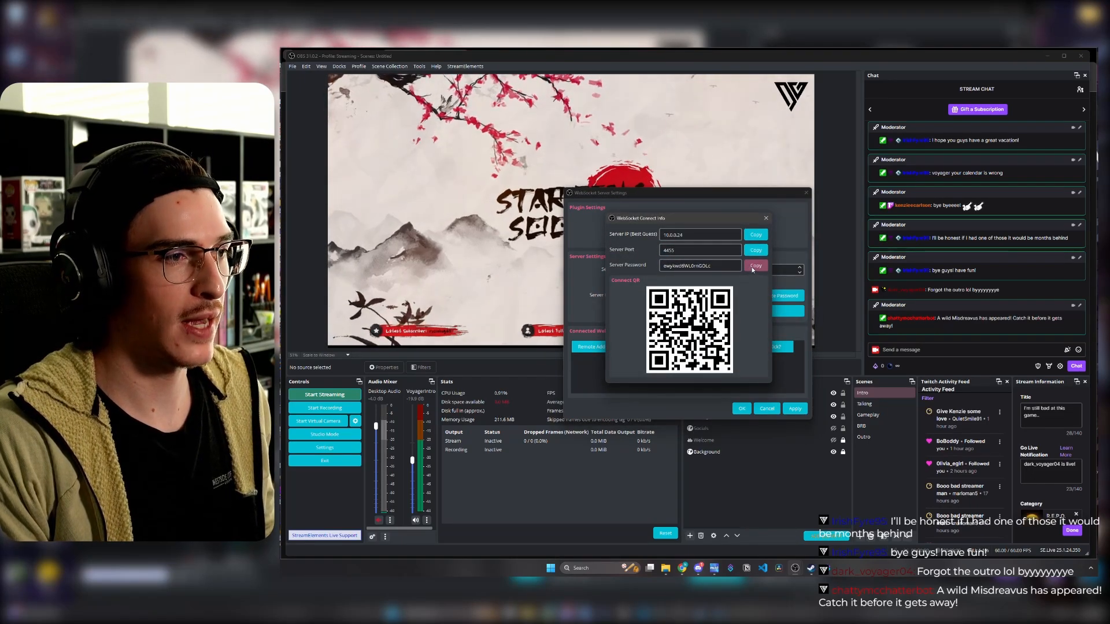
- In Streamer.bot, start a new OBS connection named OBS and paste the WebSocket server password into its password field
click(827, 573)
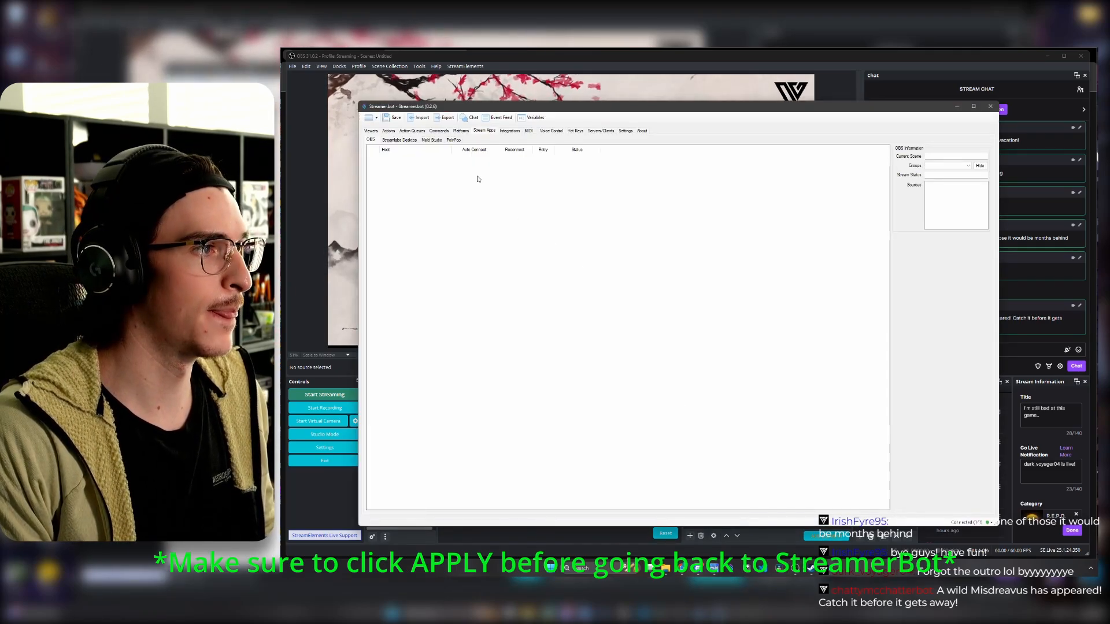
right_click(446, 171)
click(460, 174)
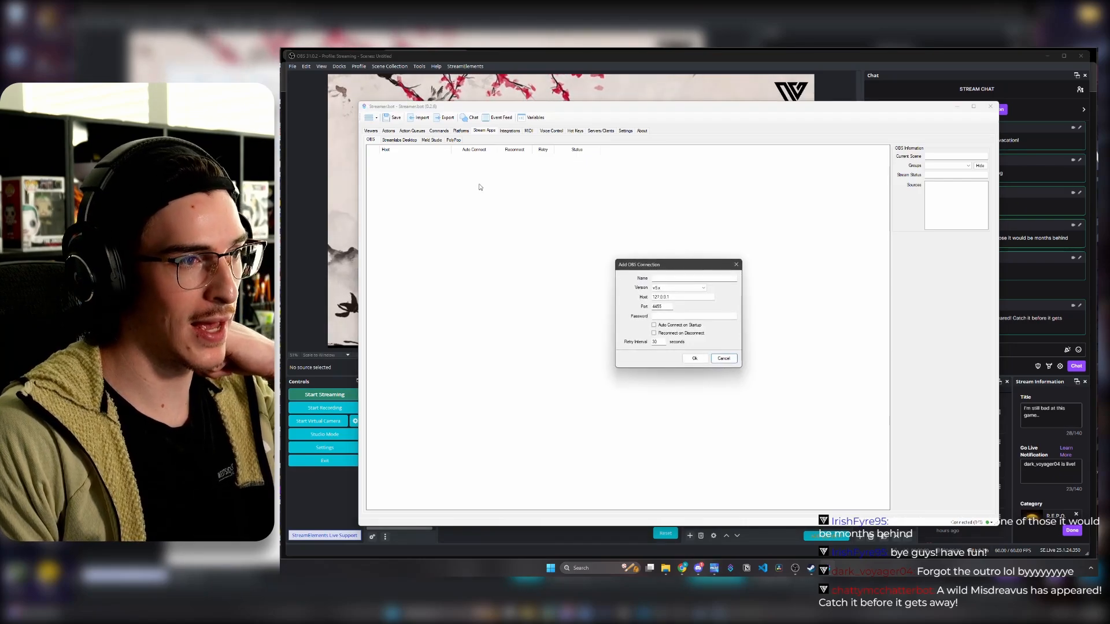
click(664, 276)
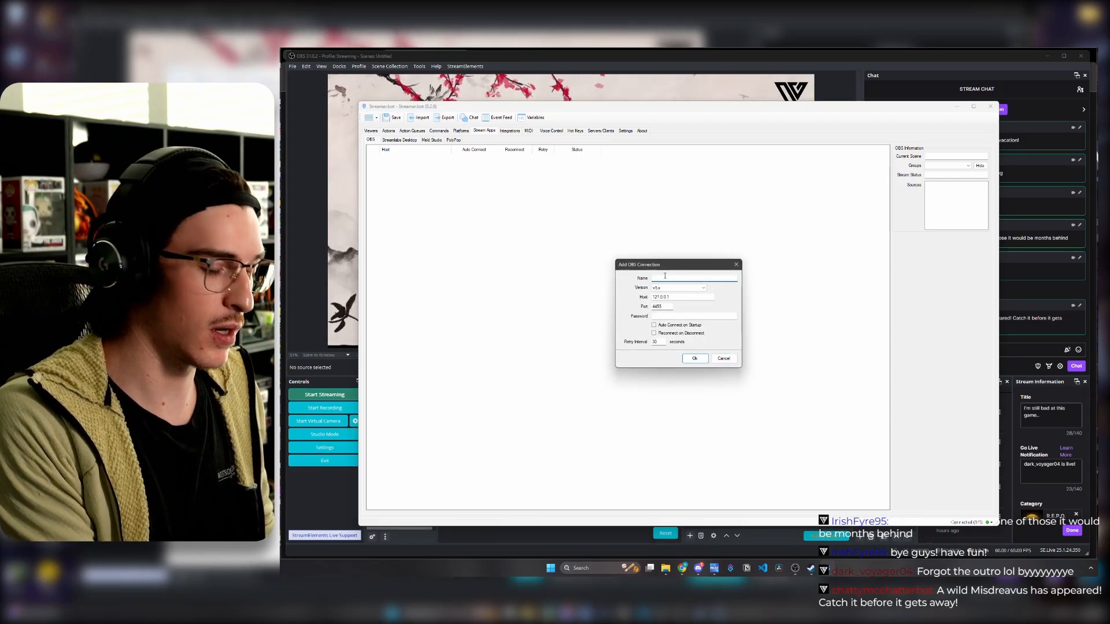
text(OBS)
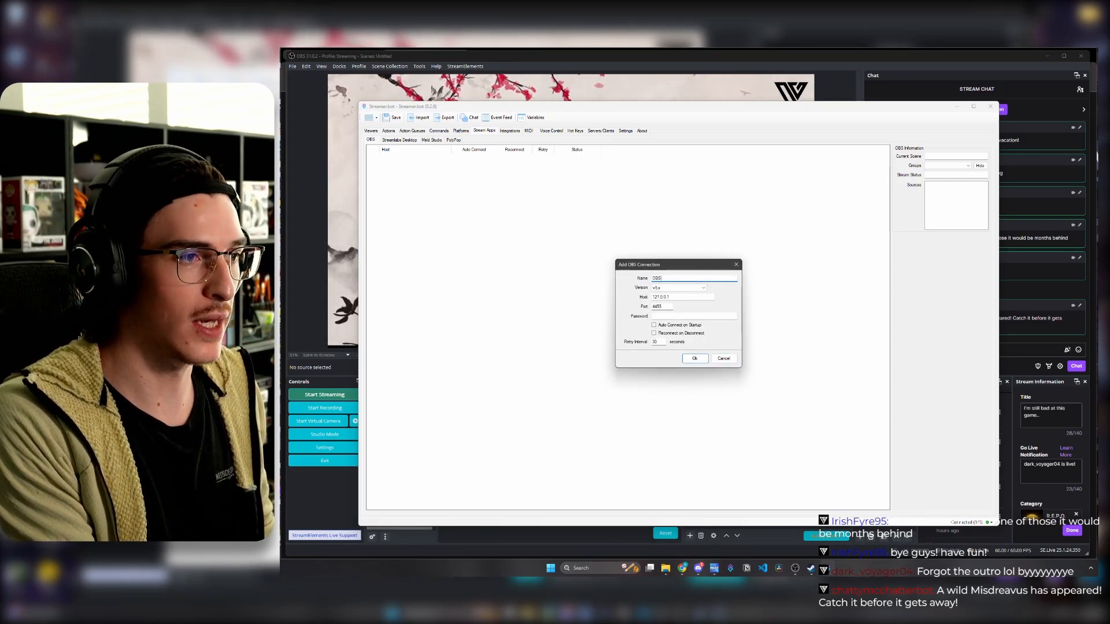
click(661, 315)
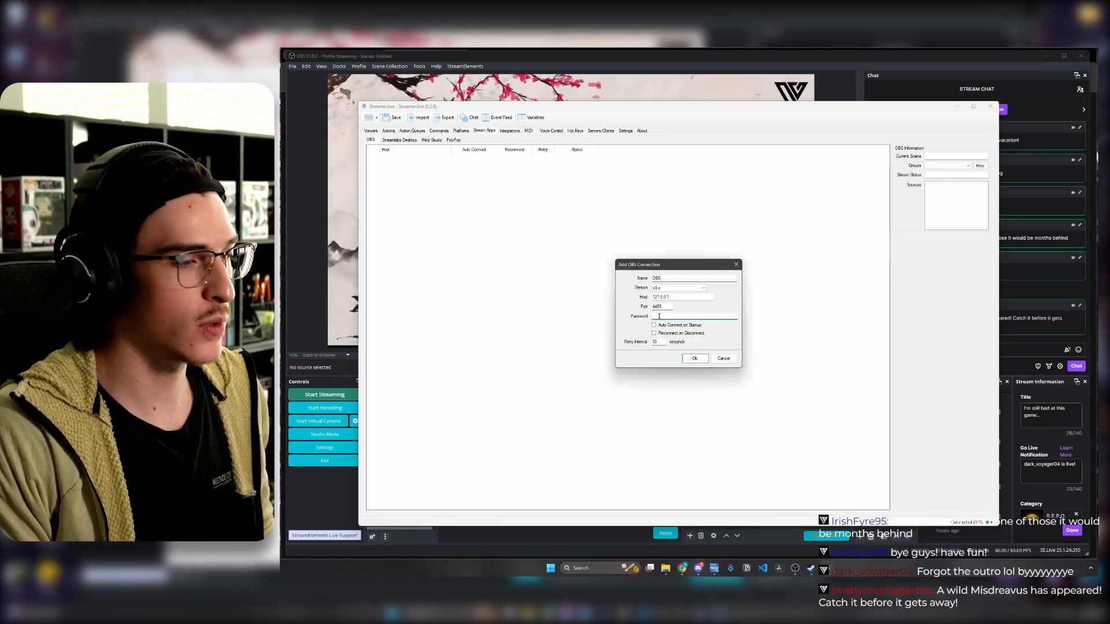
key(ctrl+v)
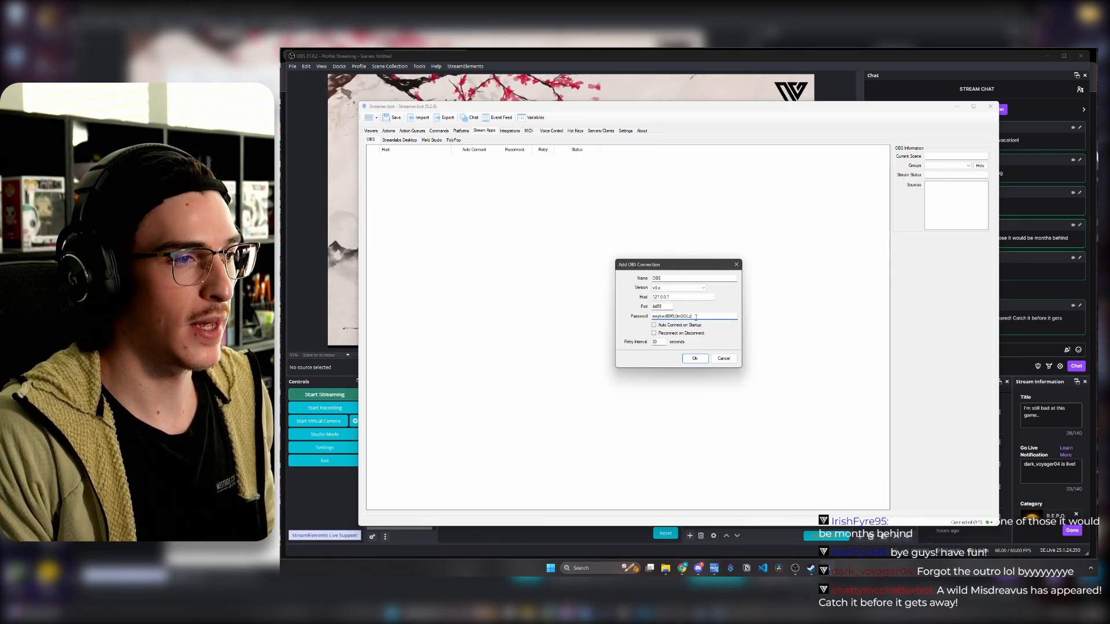
- Enable Auto Connect on Startup and Reconnect on Disconnect for the OBS connection, and add it
click(653, 325)
click(653, 333)
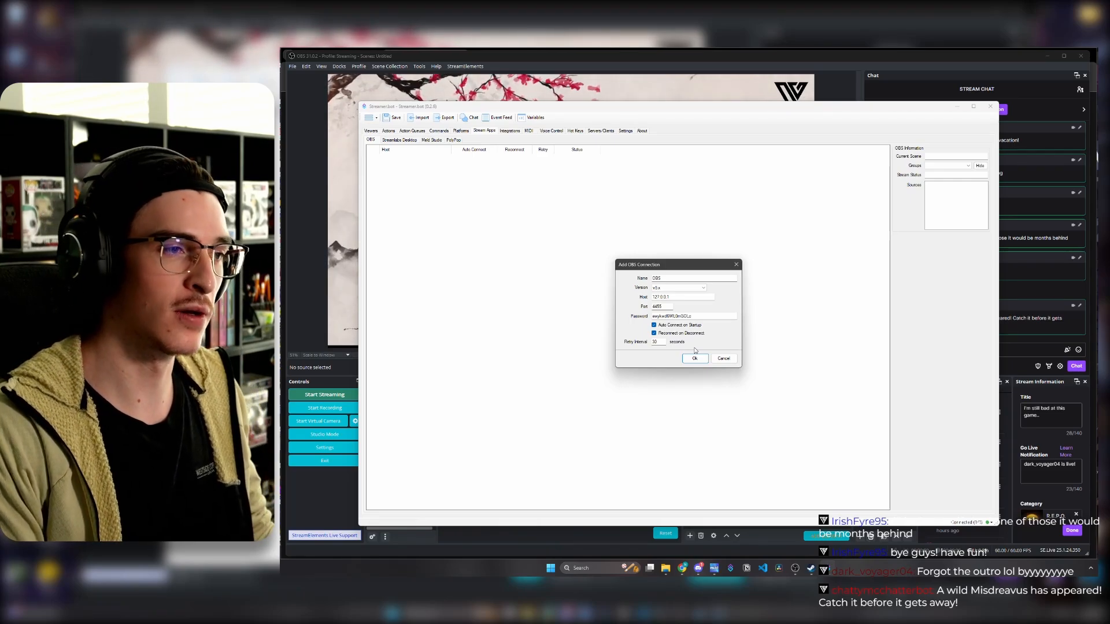
double_click(665, 342)
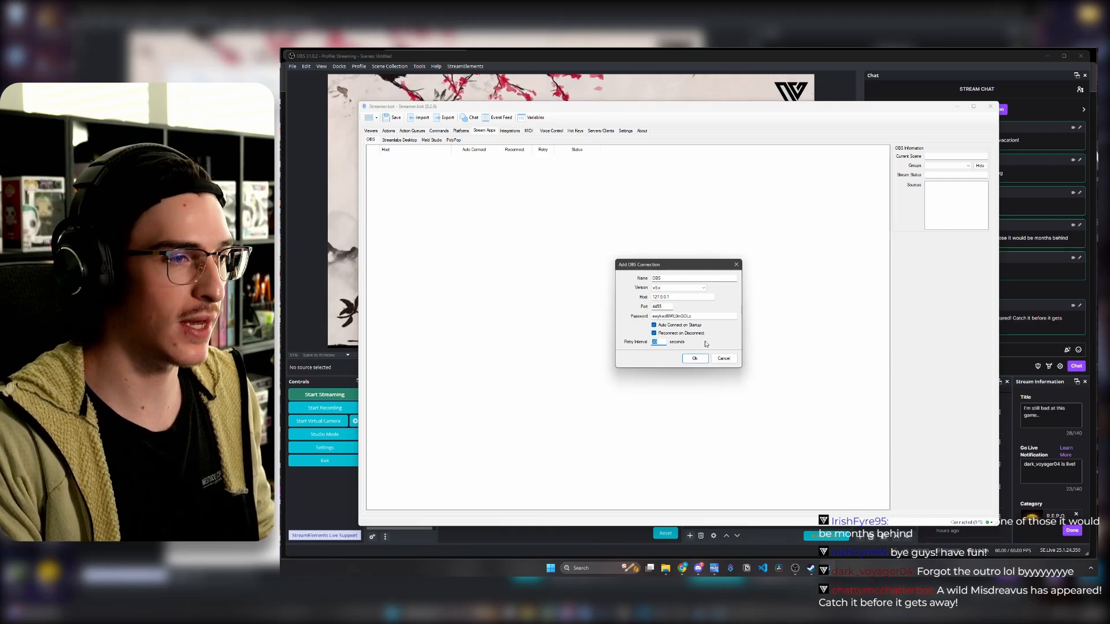
click(695, 359)
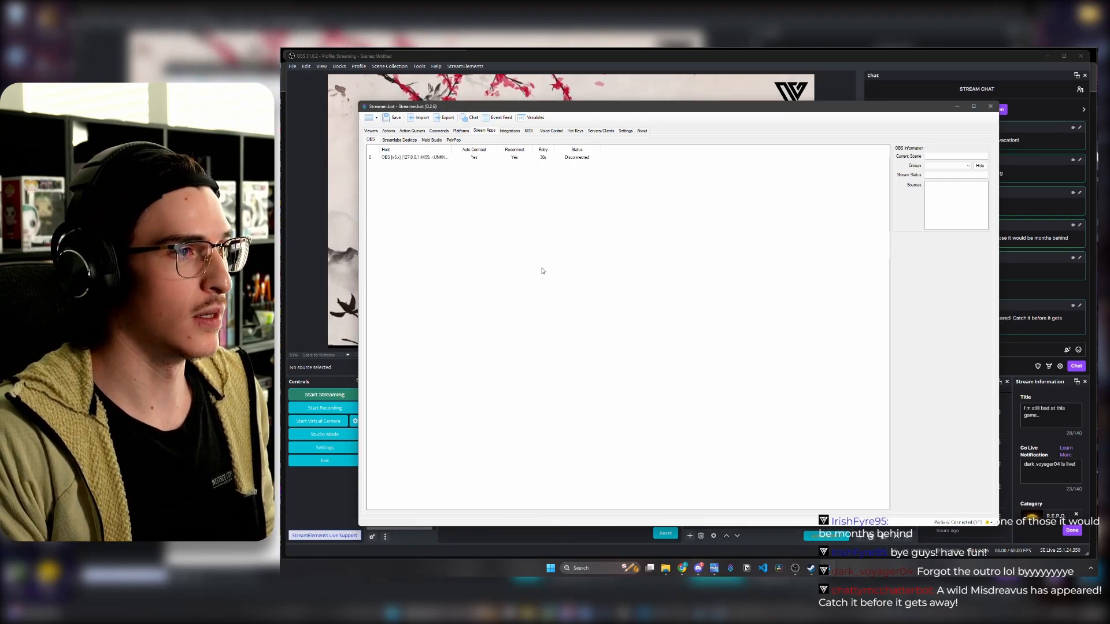
- Connect the new OBS connection and check its current scene and source information
click(583, 158)
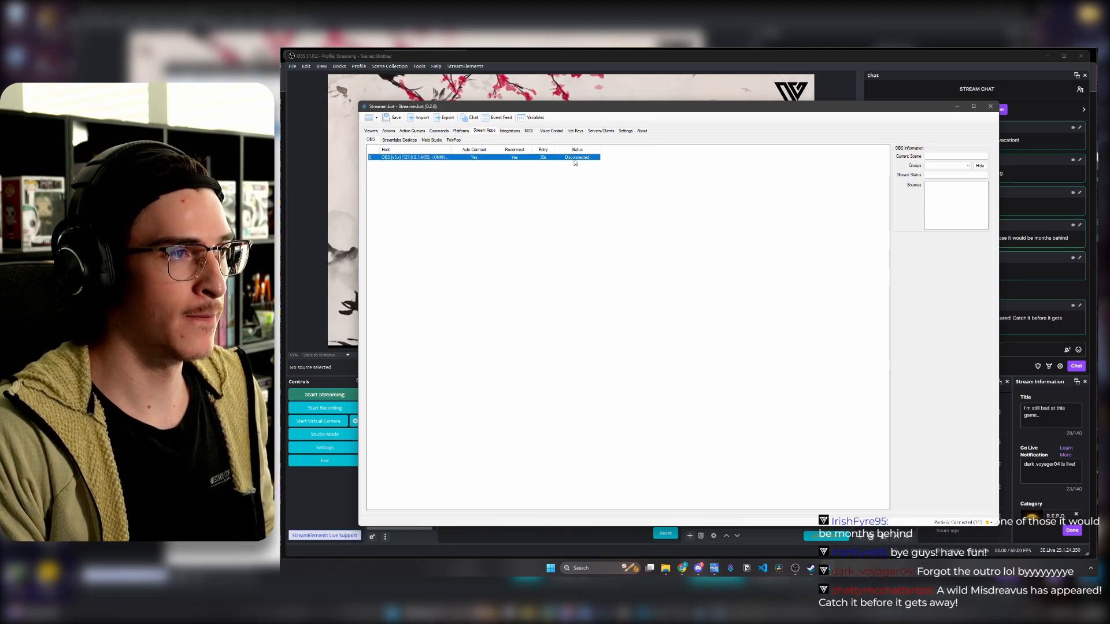
right_click(523, 162)
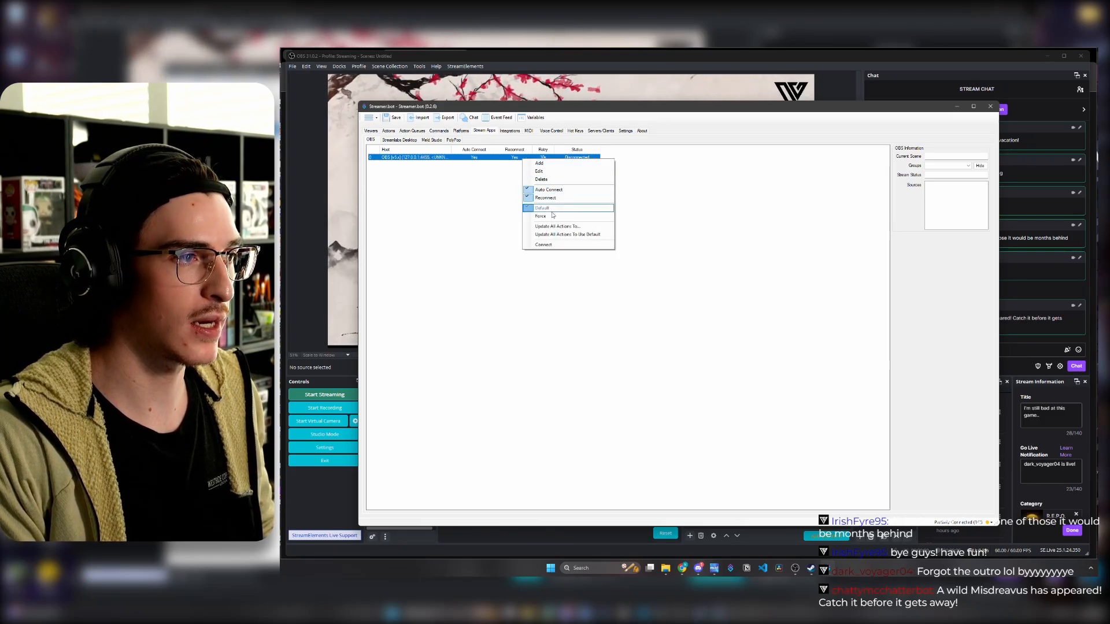
click(556, 245)
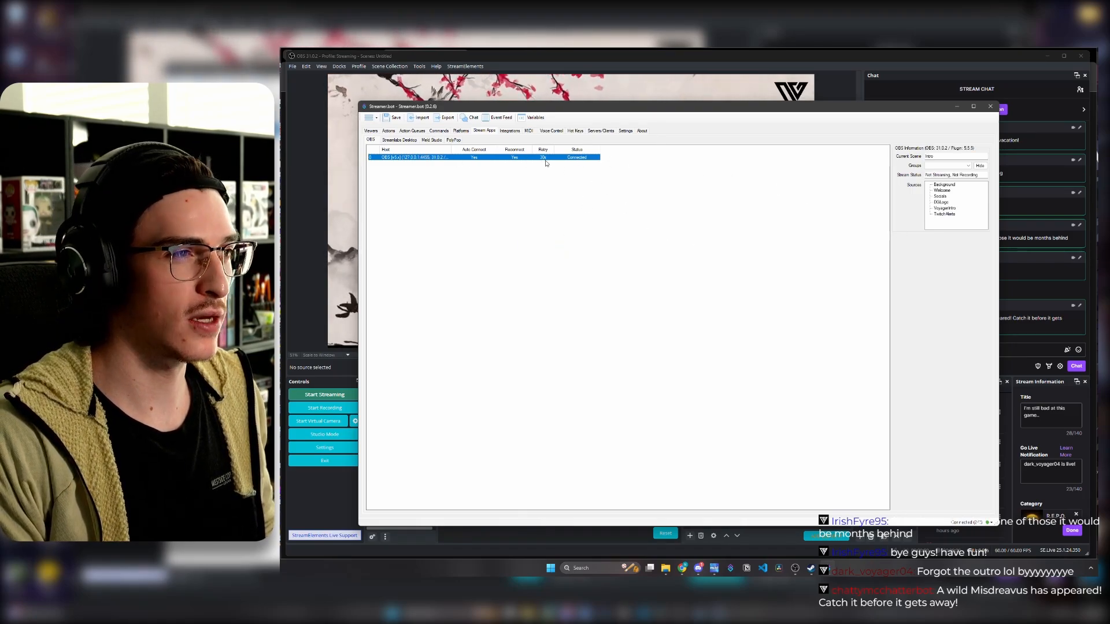
double_click(935, 156)
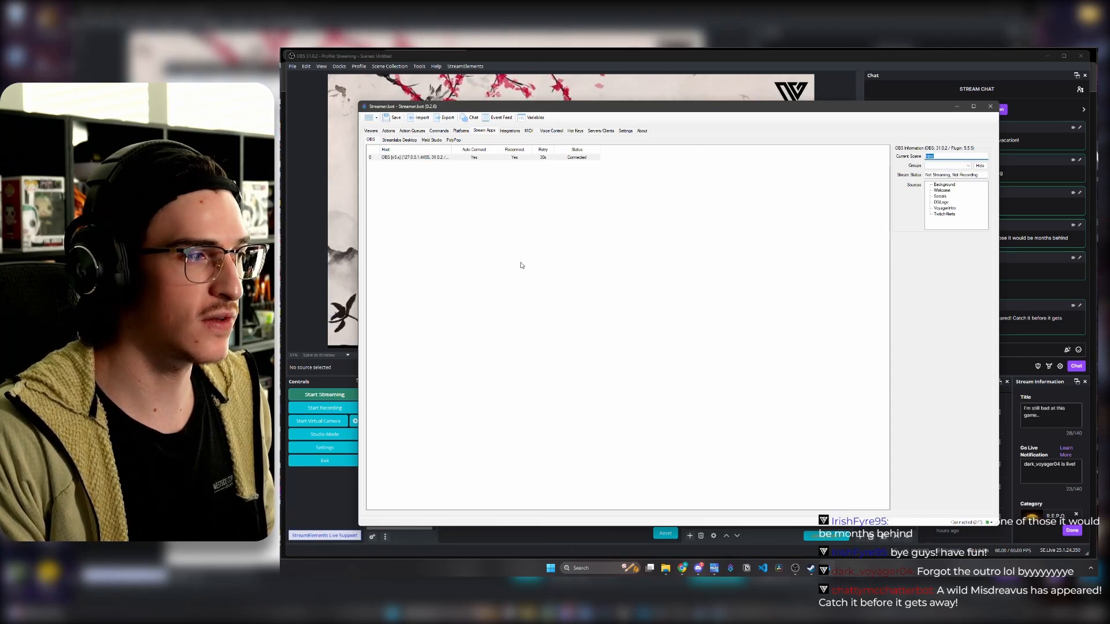
click(952, 221)
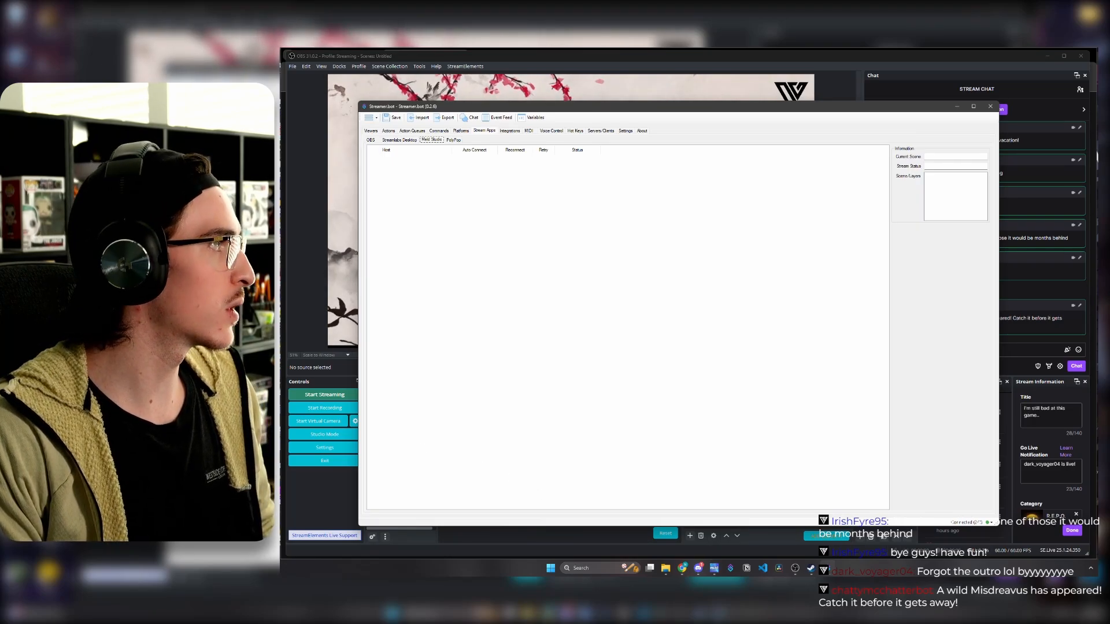
- Switch to Meld Studio and check in its advanced settings whether the WebSocket server allows remote connections
drag(282, 199, 741, 107)
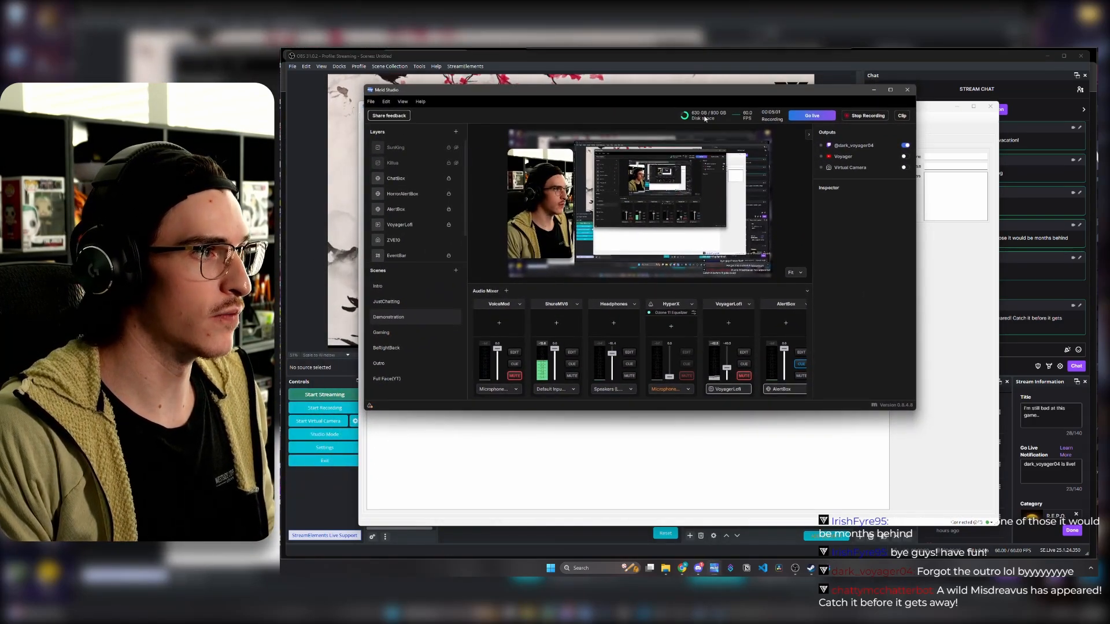
click(370, 103)
click(438, 187)
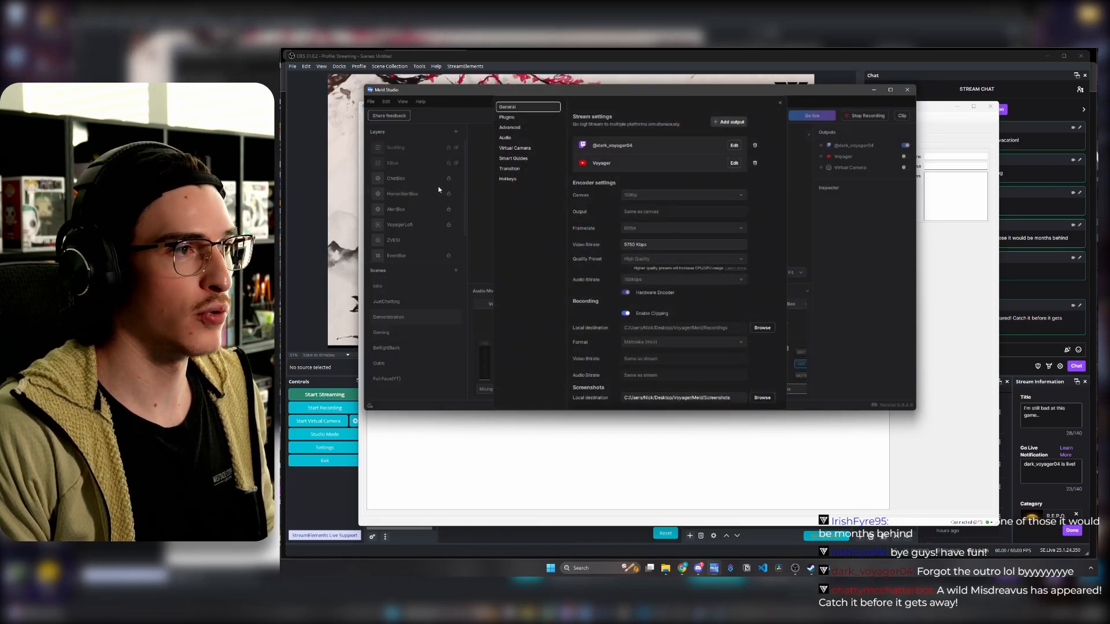
click(512, 118)
click(511, 127)
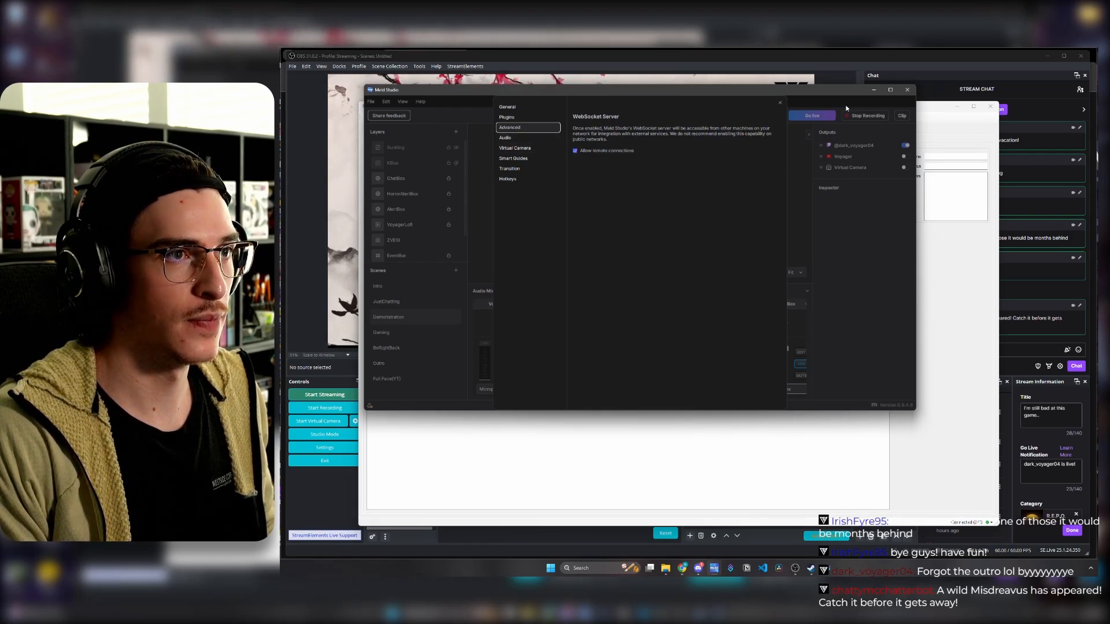
drag(828, 91, 191, 200)
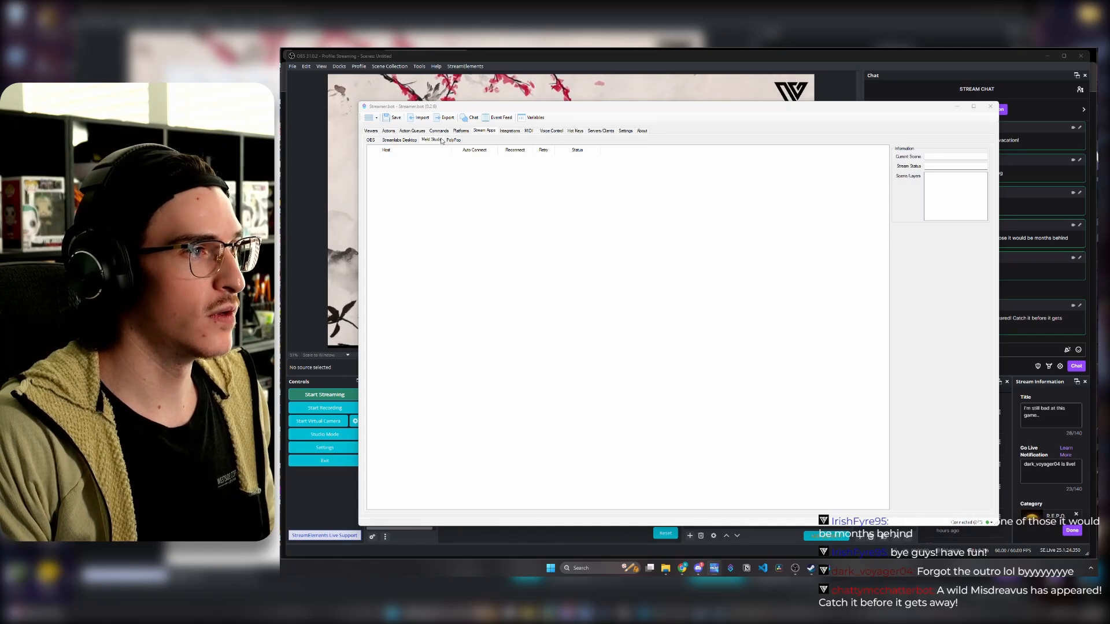
- In Streamer.bot, add a Meld Studio connection named Meld with Auto Connect on Startup and Reconnect on Disconnect enabled
right_click(430, 176)
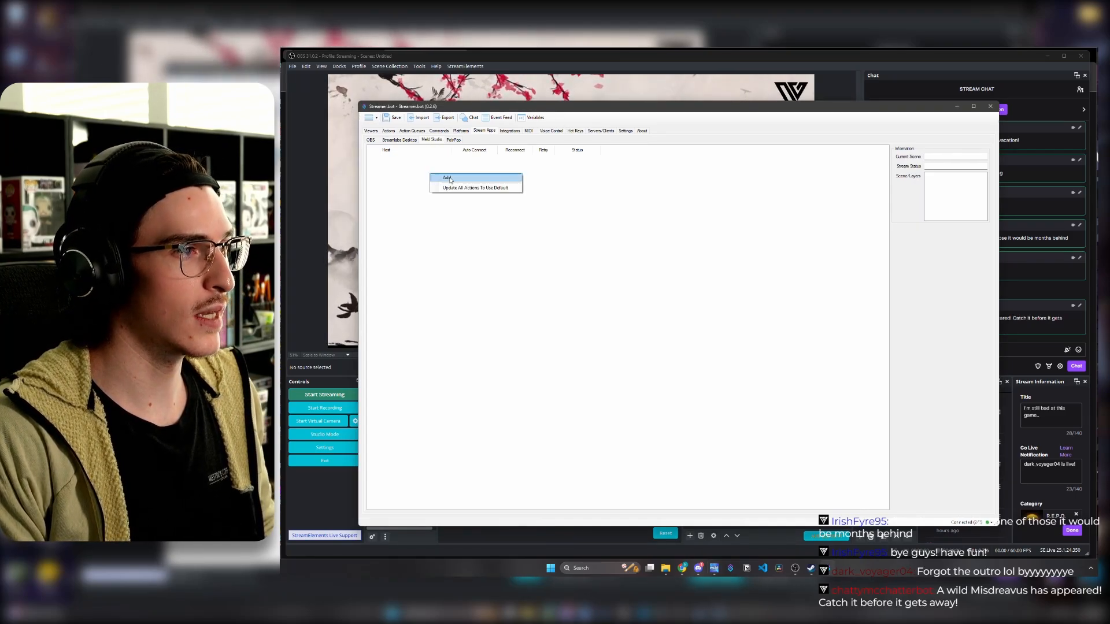
click(442, 180)
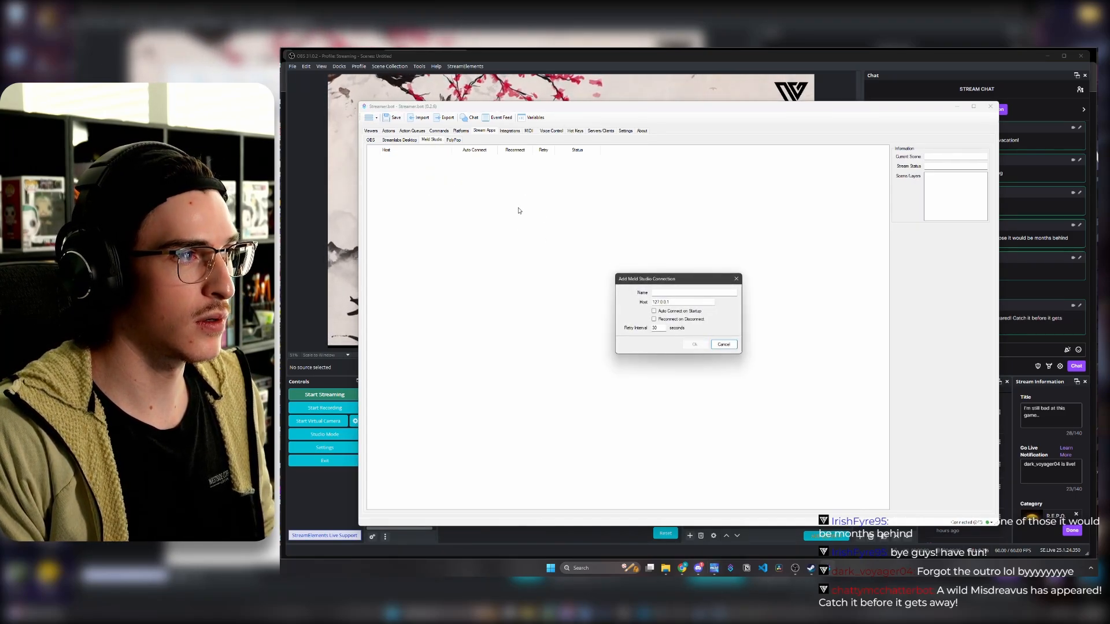
click(661, 293)
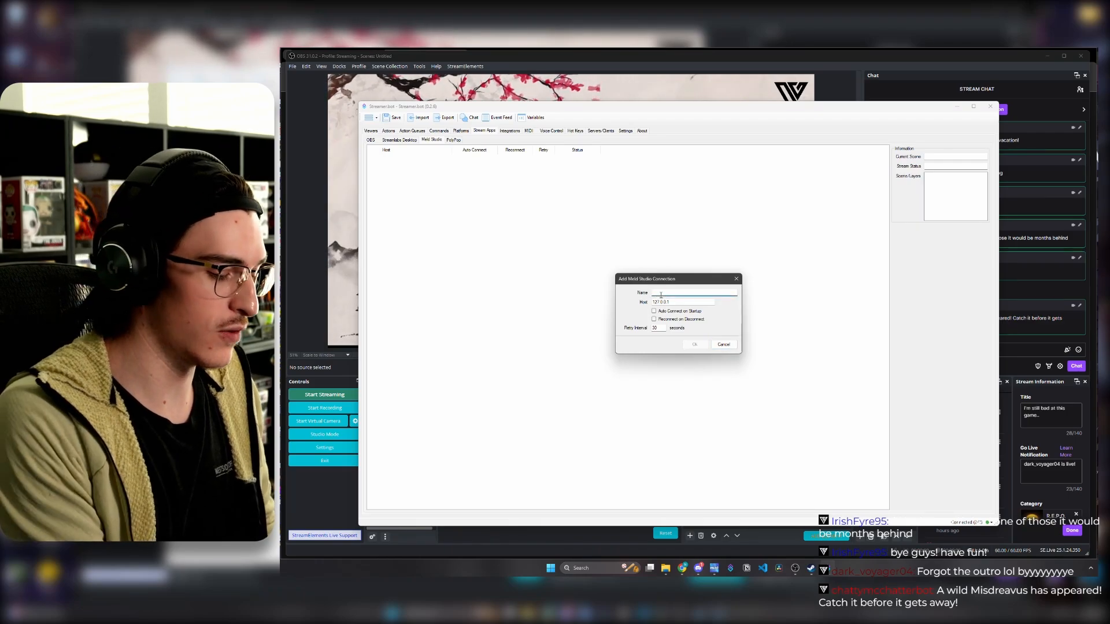
text(Meld)
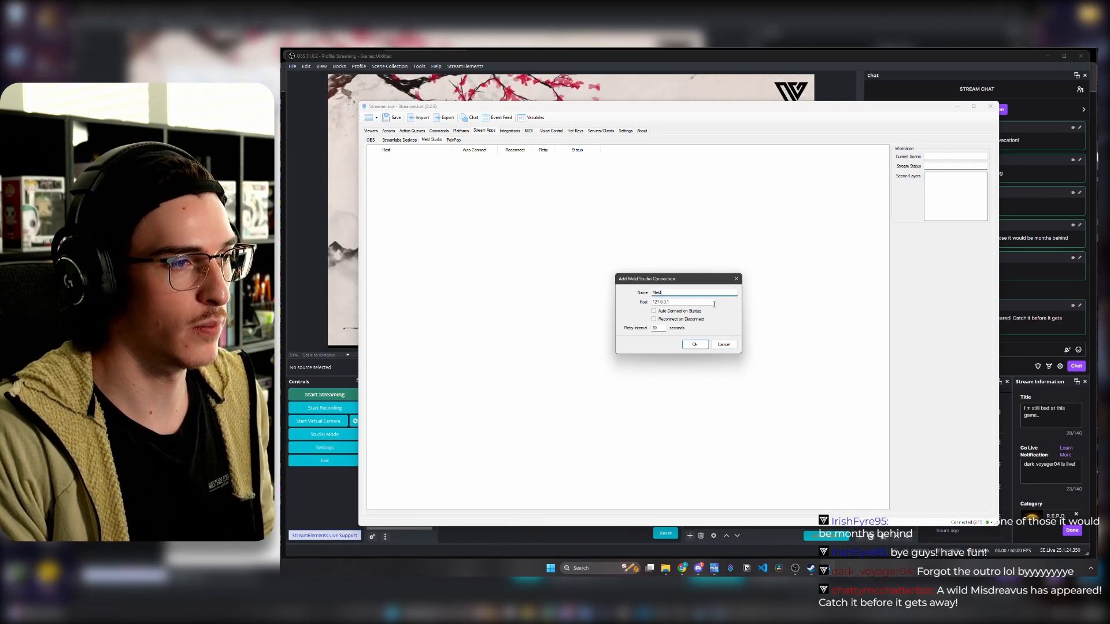
click(654, 311)
click(654, 319)
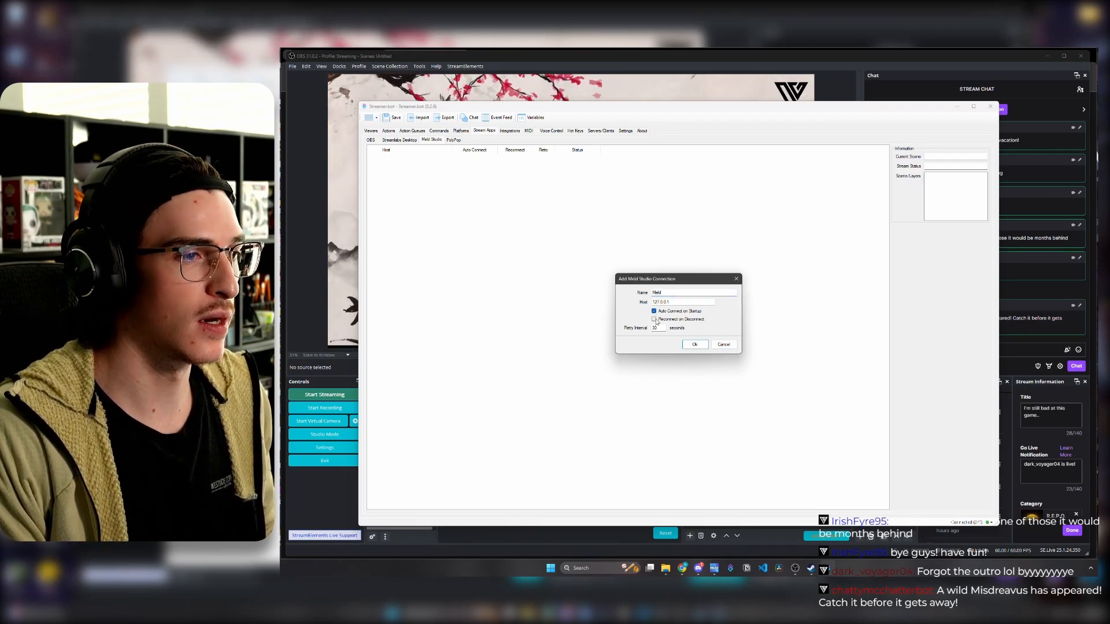
click(696, 344)
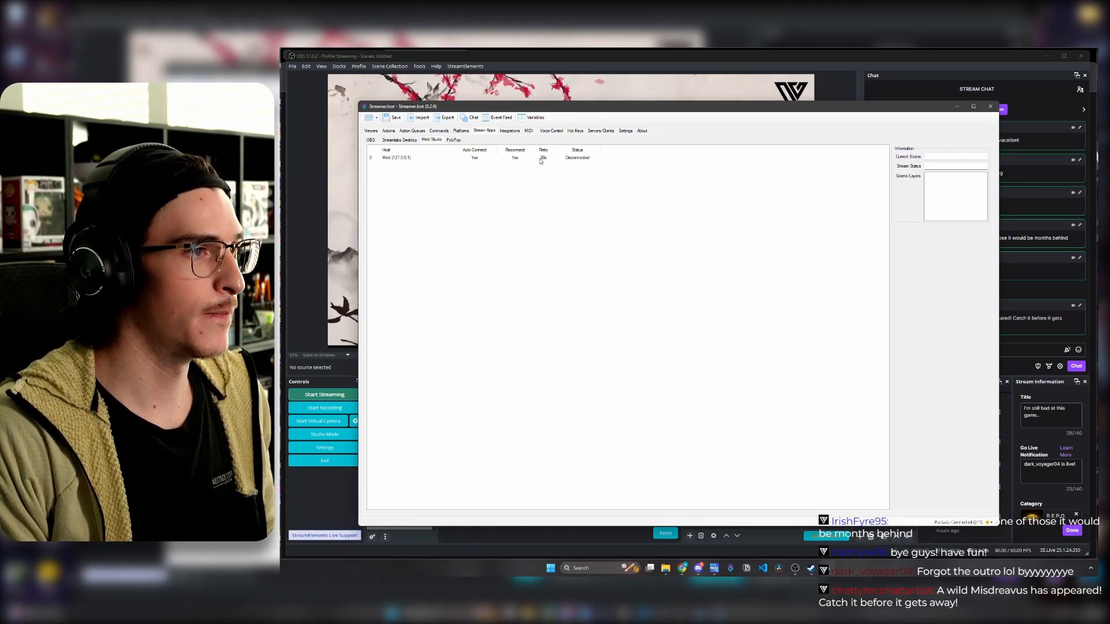
- Connect the new Meld Studio connection
right_click(575, 161)
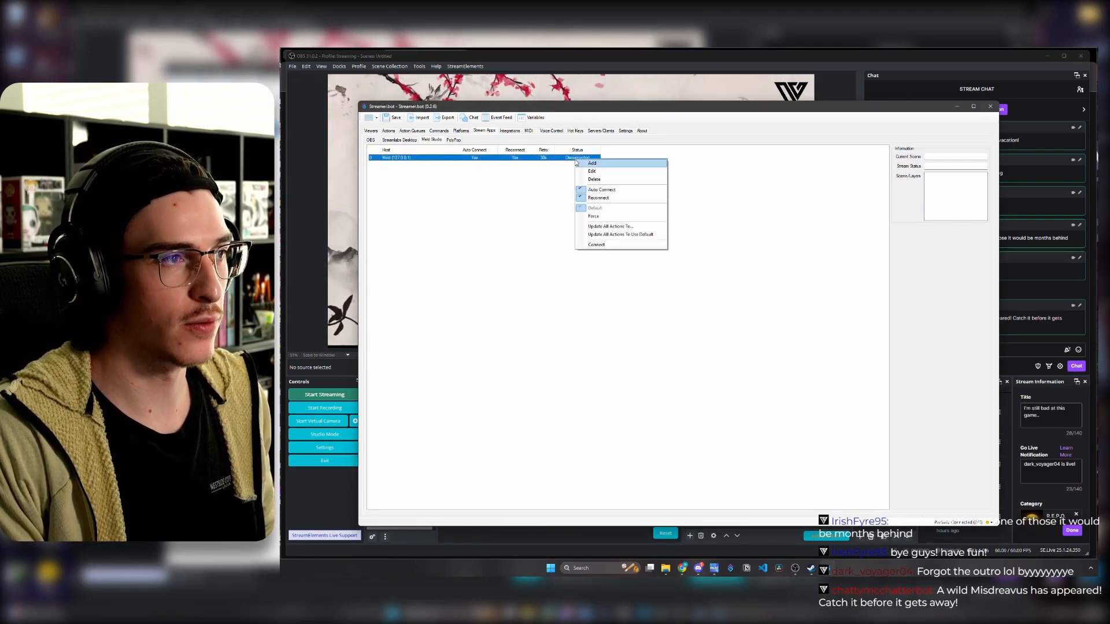
click(604, 249)
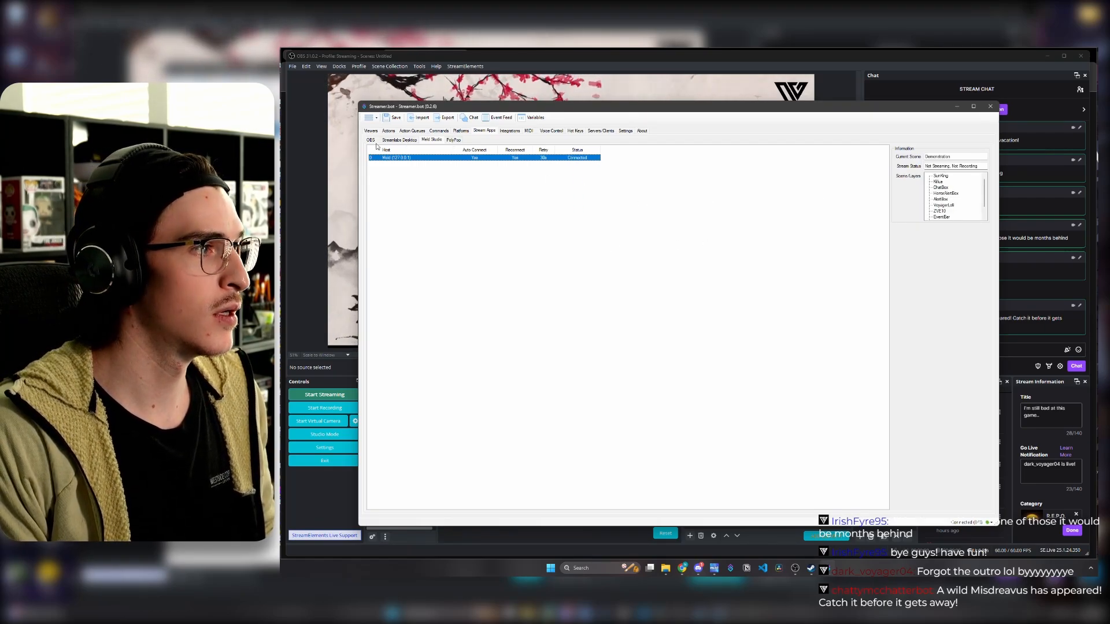
- Look through the actions, action queues and commands, and examine the settings and group permissions offered for a new command
click(389, 130)
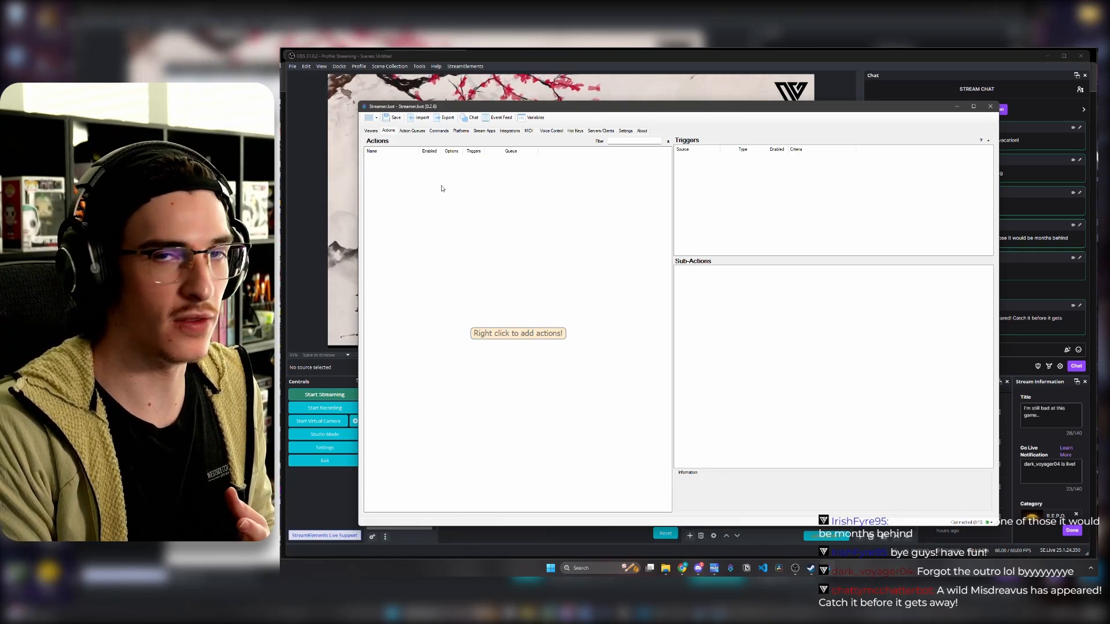
click(412, 131)
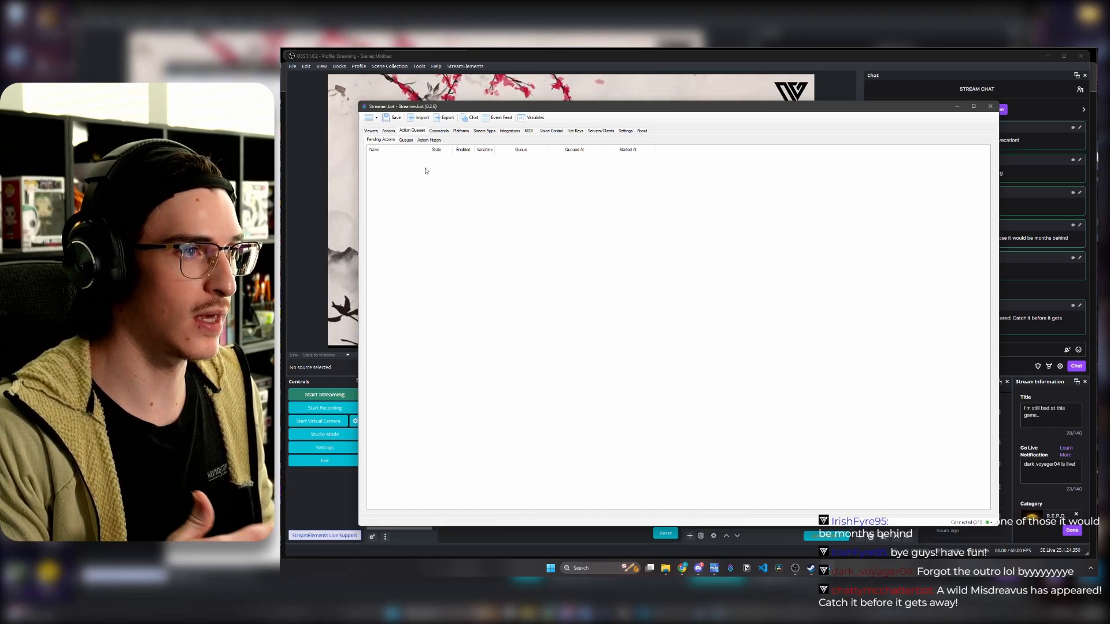
click(438, 132)
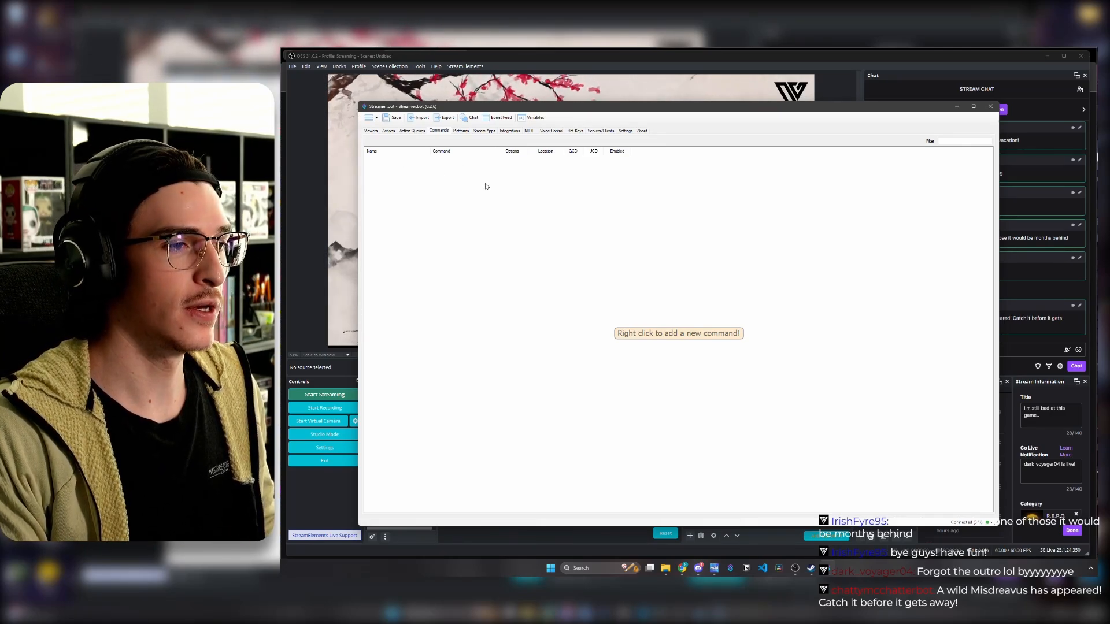
right_click(504, 182)
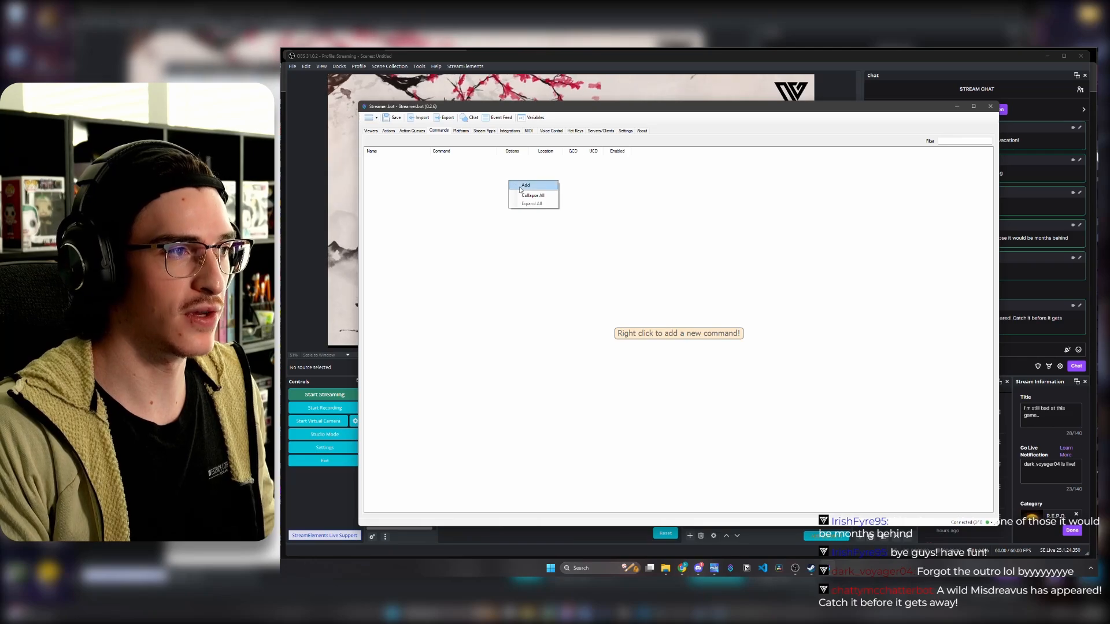
click(522, 186)
click(600, 274)
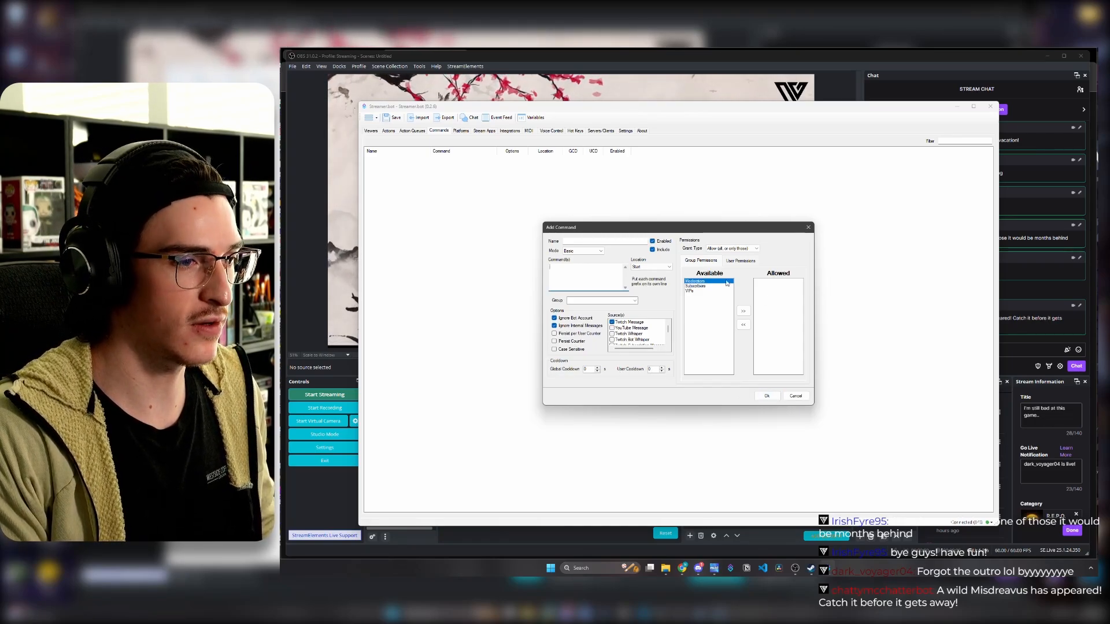
click(767, 396)
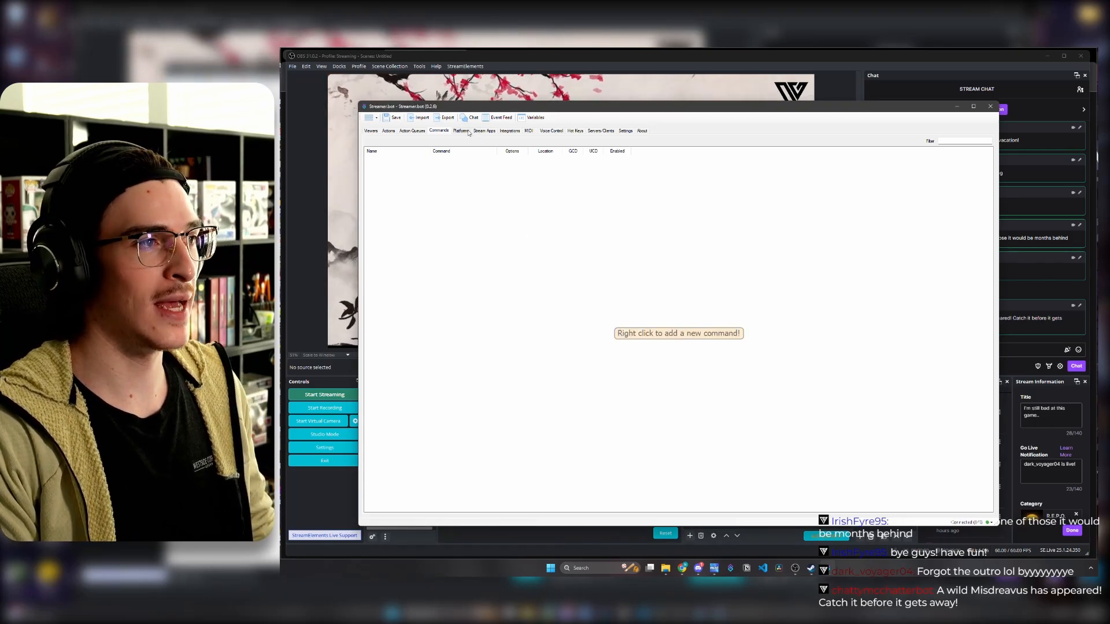
- Examine the Twitch channel point rewards, checking which are owned and which settings of the Choose my character reward are editable
click(461, 130)
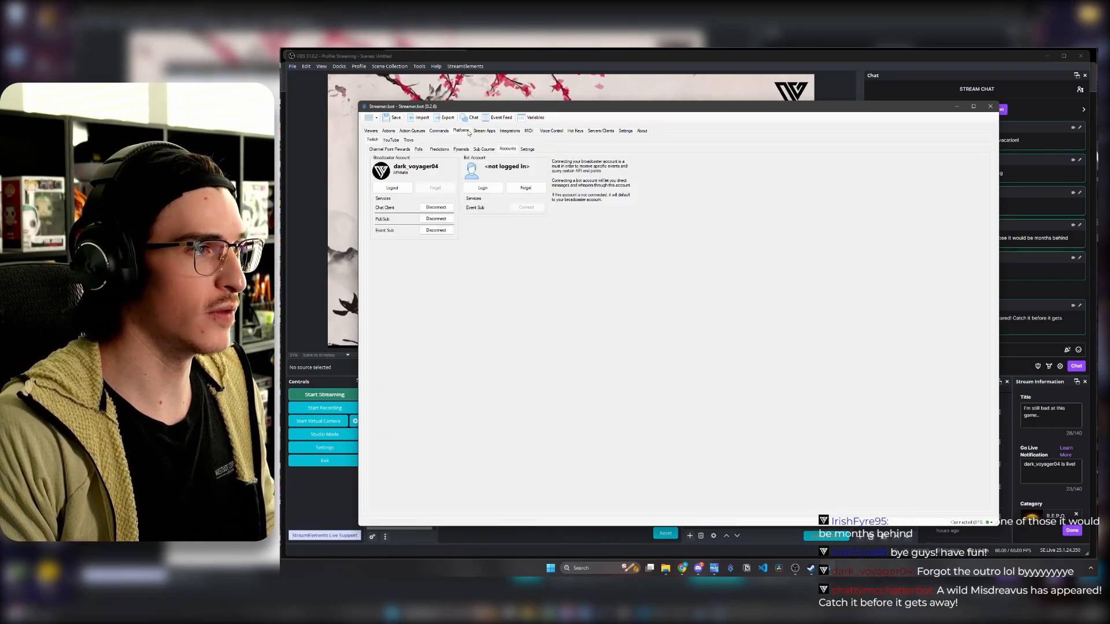
click(401, 151)
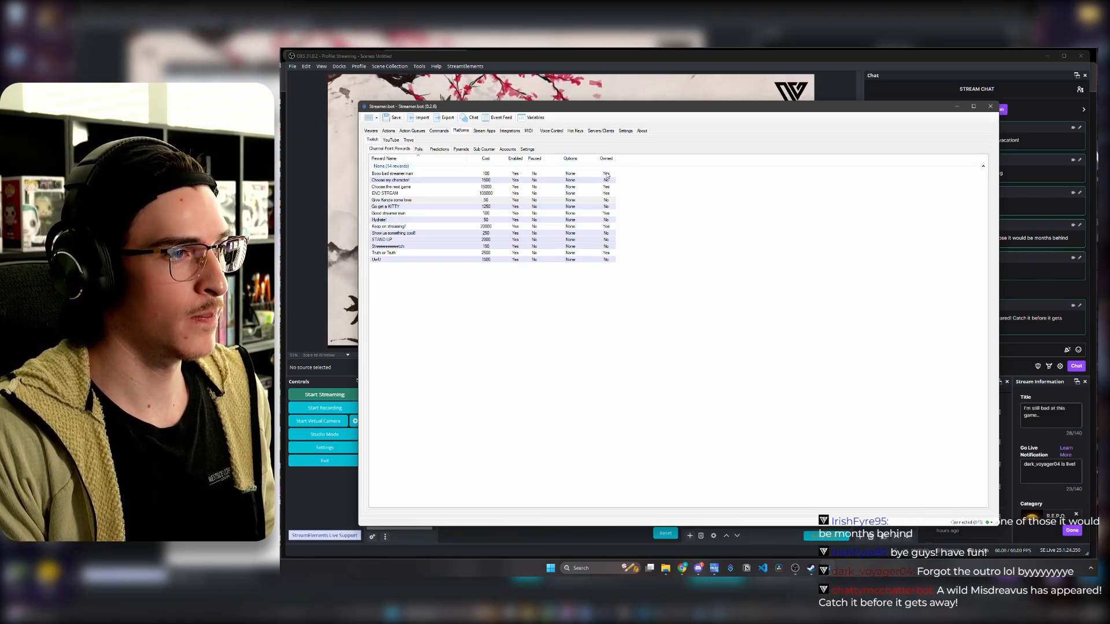
drag(607, 179, 606, 221)
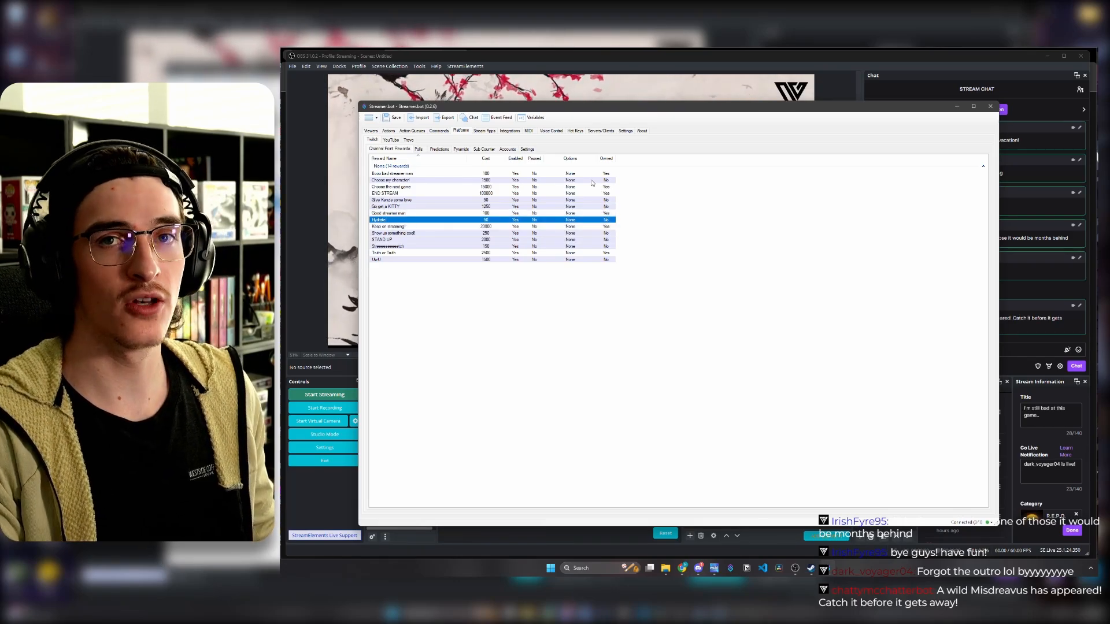
double_click(544, 181)
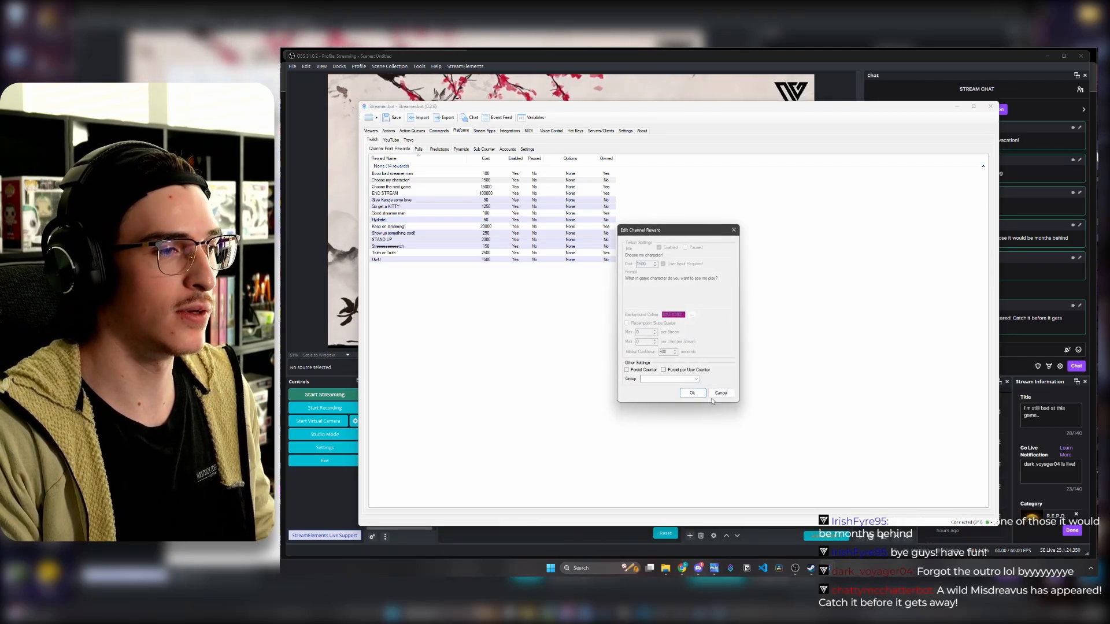
click(693, 393)
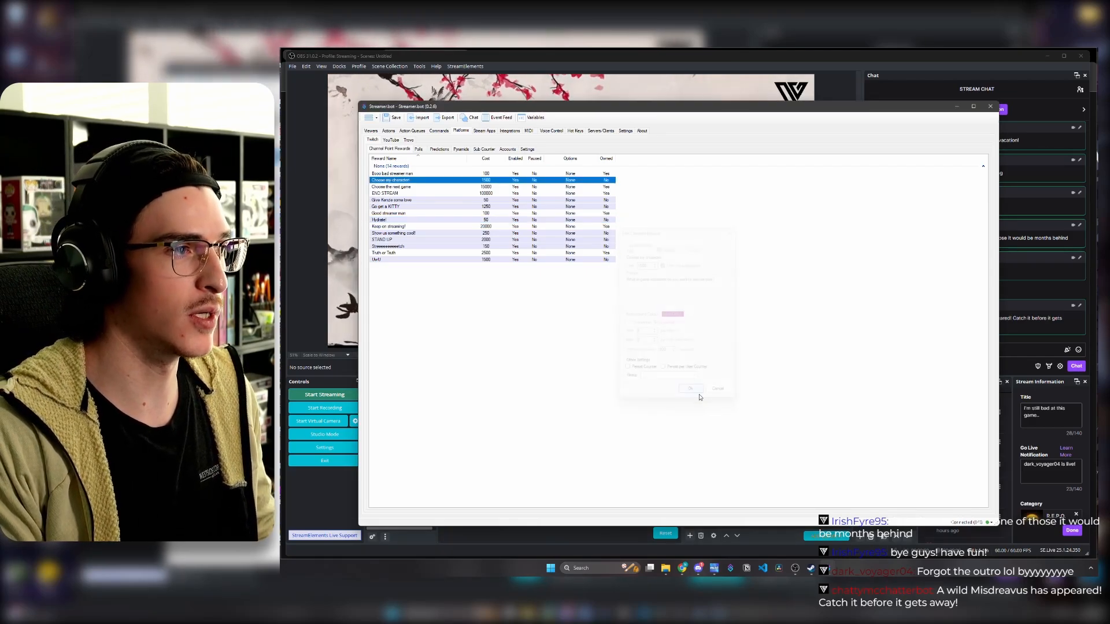
click(509, 186)
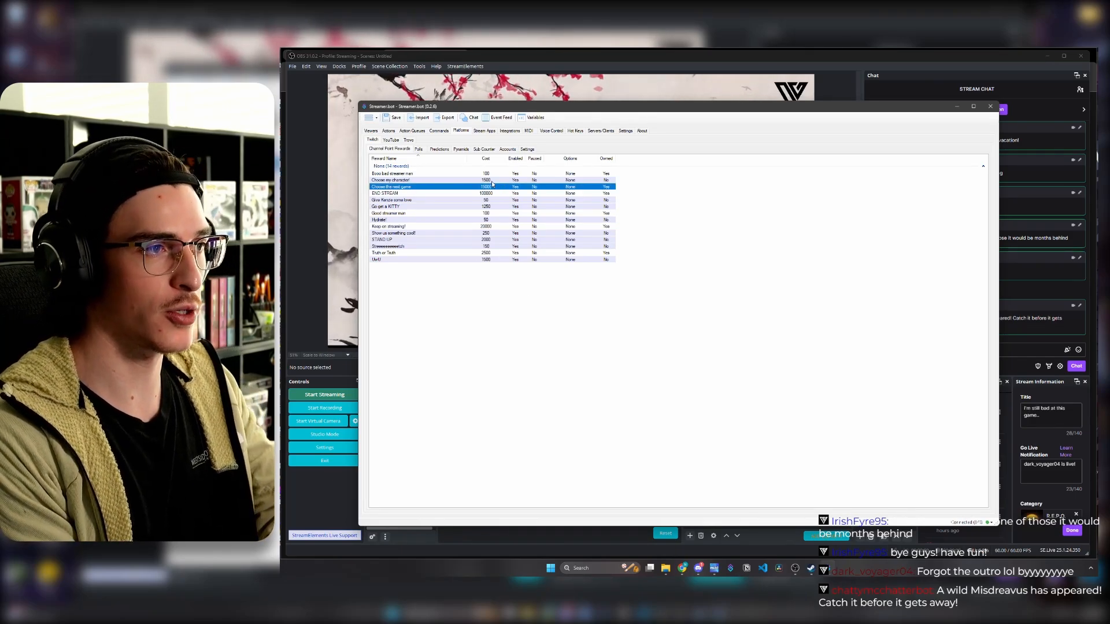
click(445, 193)
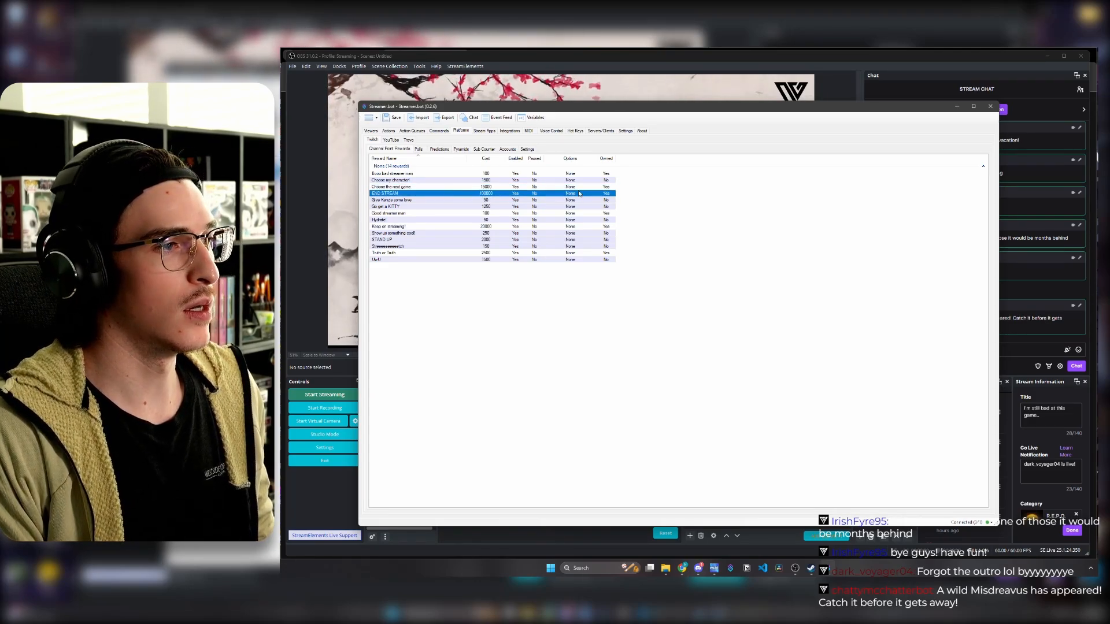
click(608, 187)
click(606, 193)
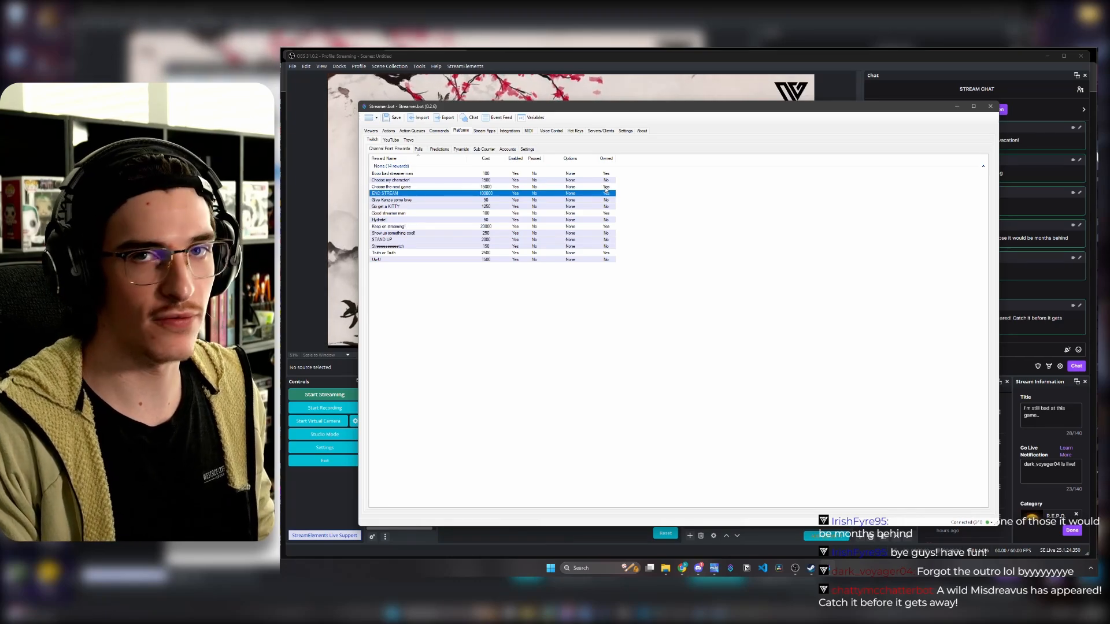
click(606, 186)
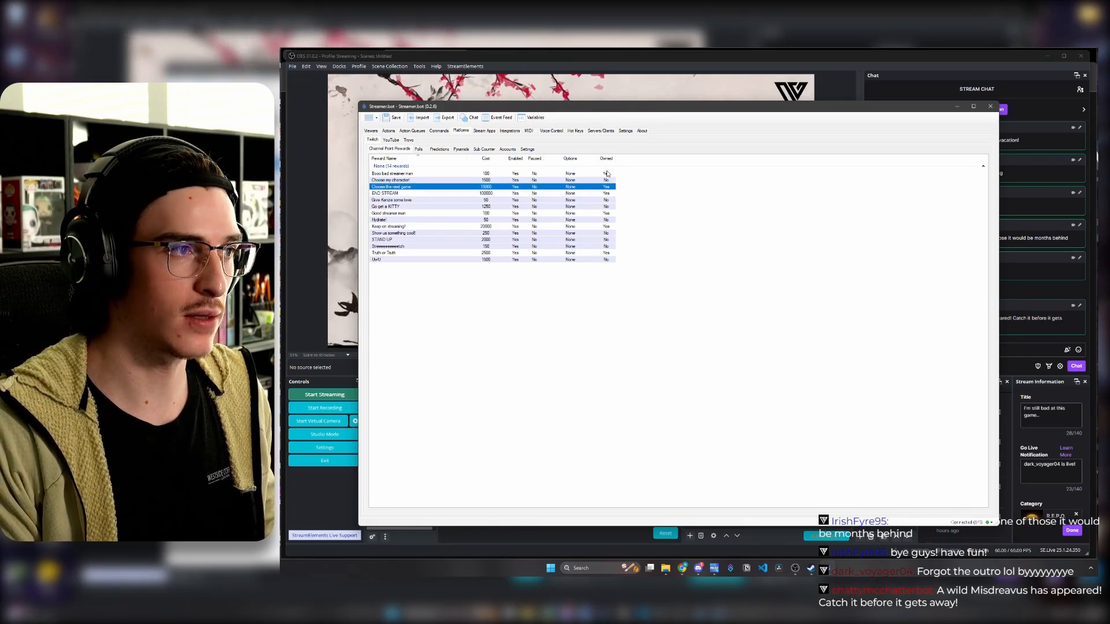
- Look over the integrations and the voice control commands and settings, and revisit the actions and Twitch channel point rewards
click(510, 131)
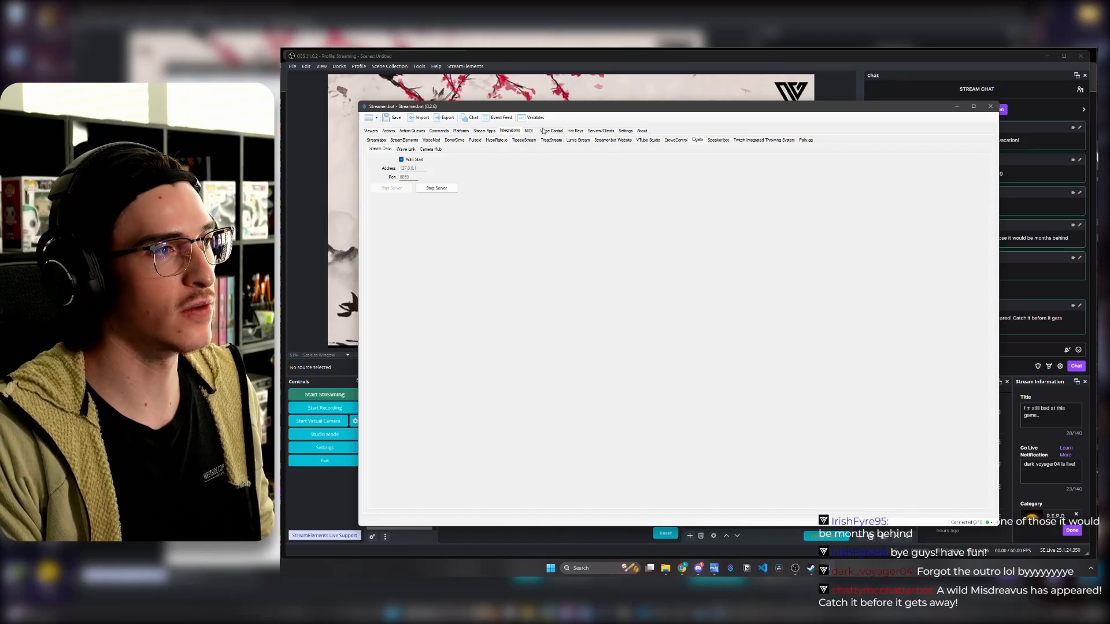
click(550, 131)
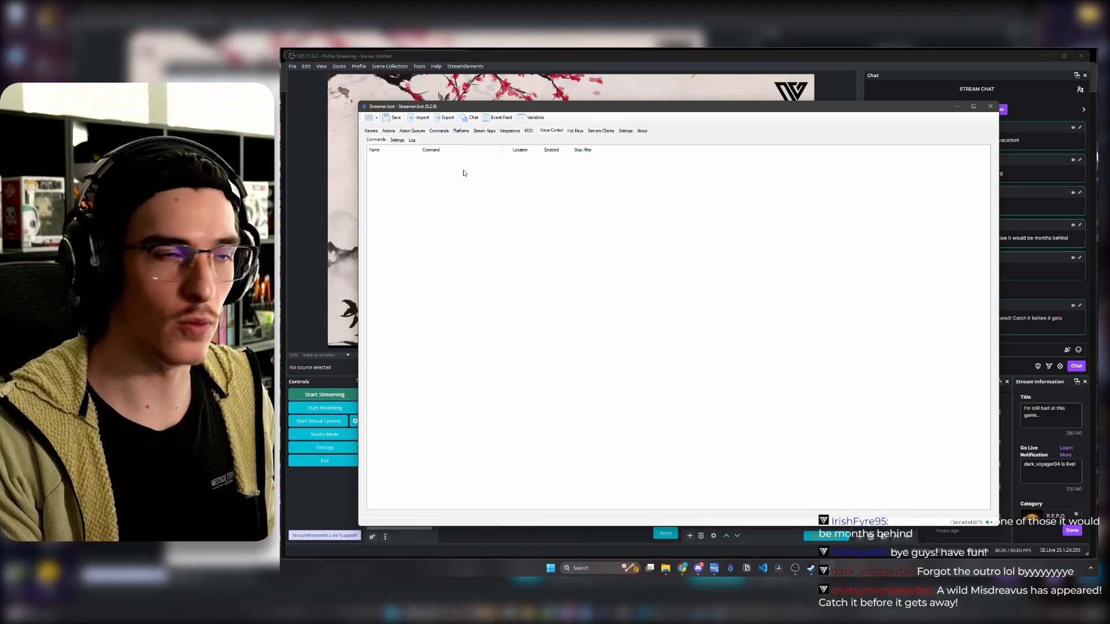
click(397, 140)
click(389, 132)
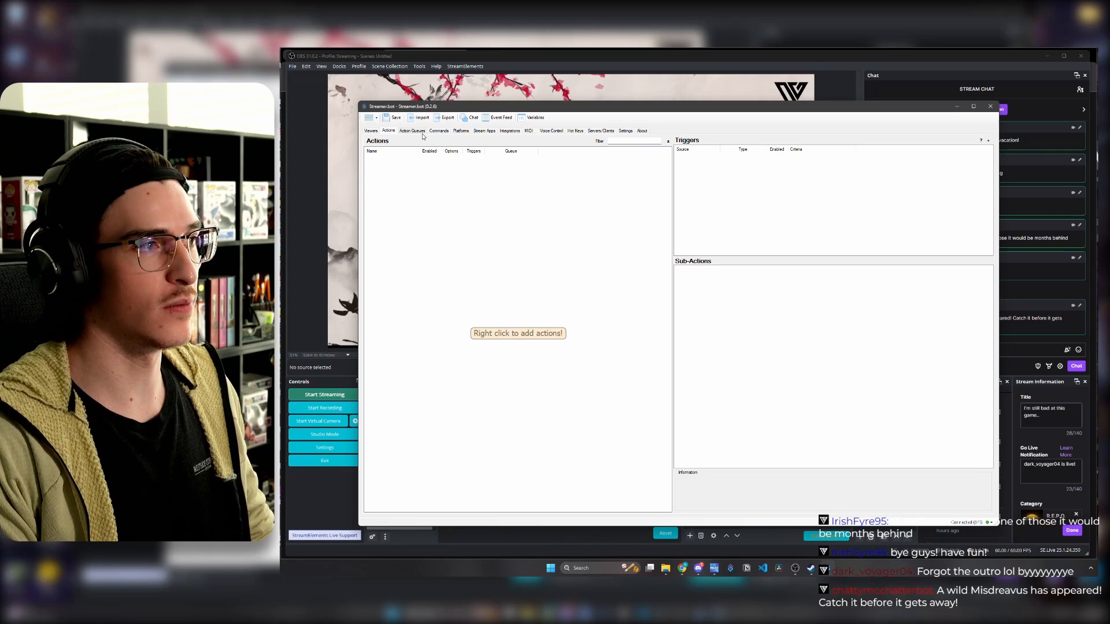
click(460, 130)
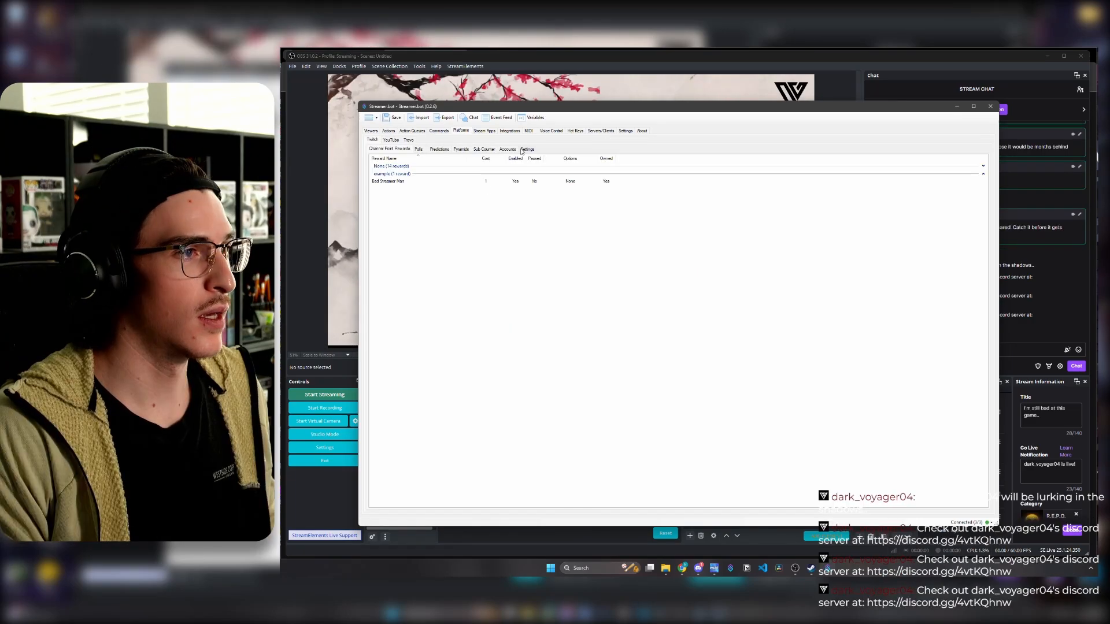
- Examine the user interface and general settings, including the available audio output devices, keeping Default as the output
click(625, 130)
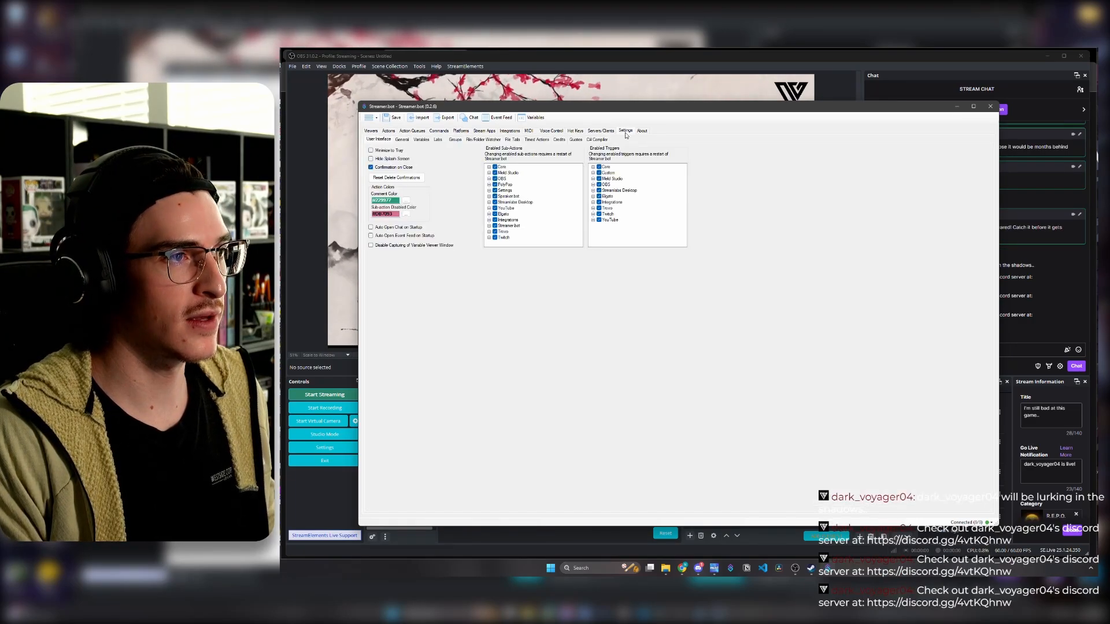
click(393, 141)
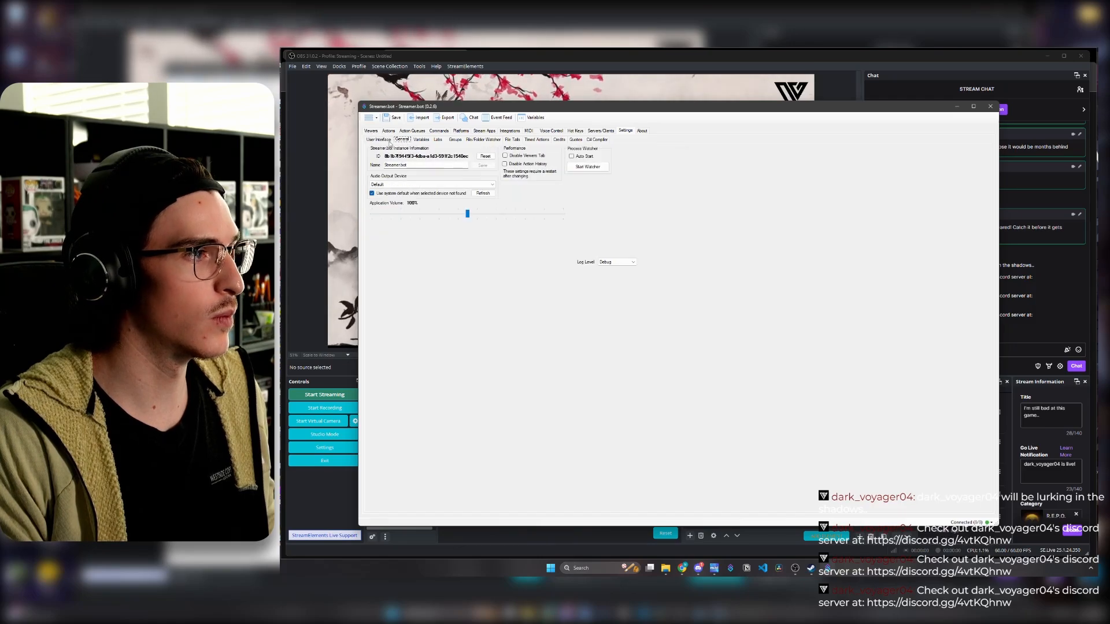
click(385, 140)
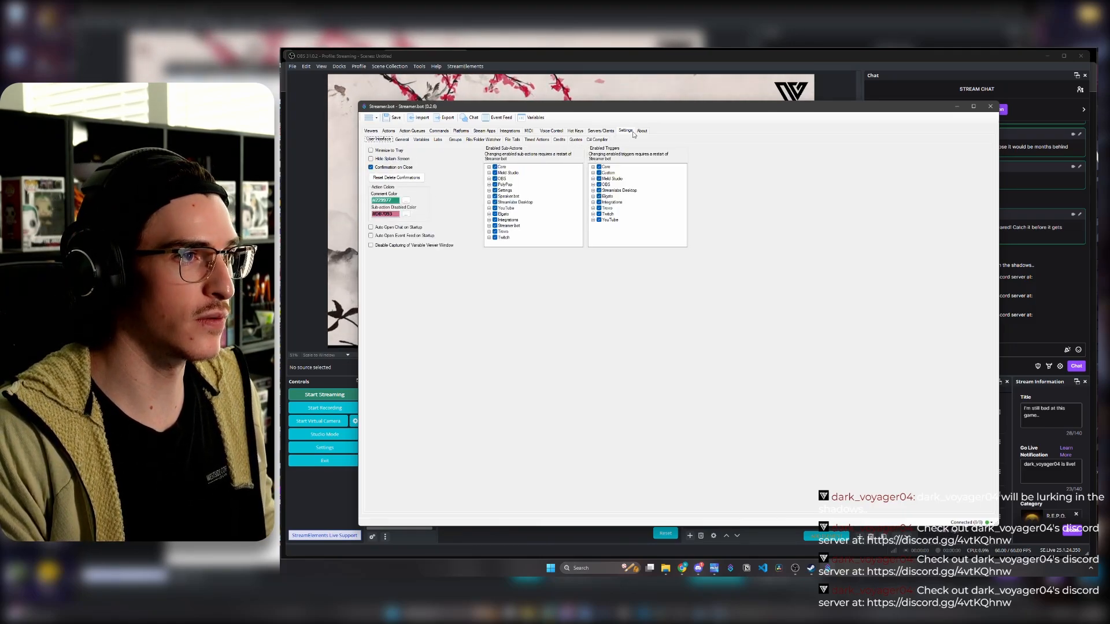
click(403, 141)
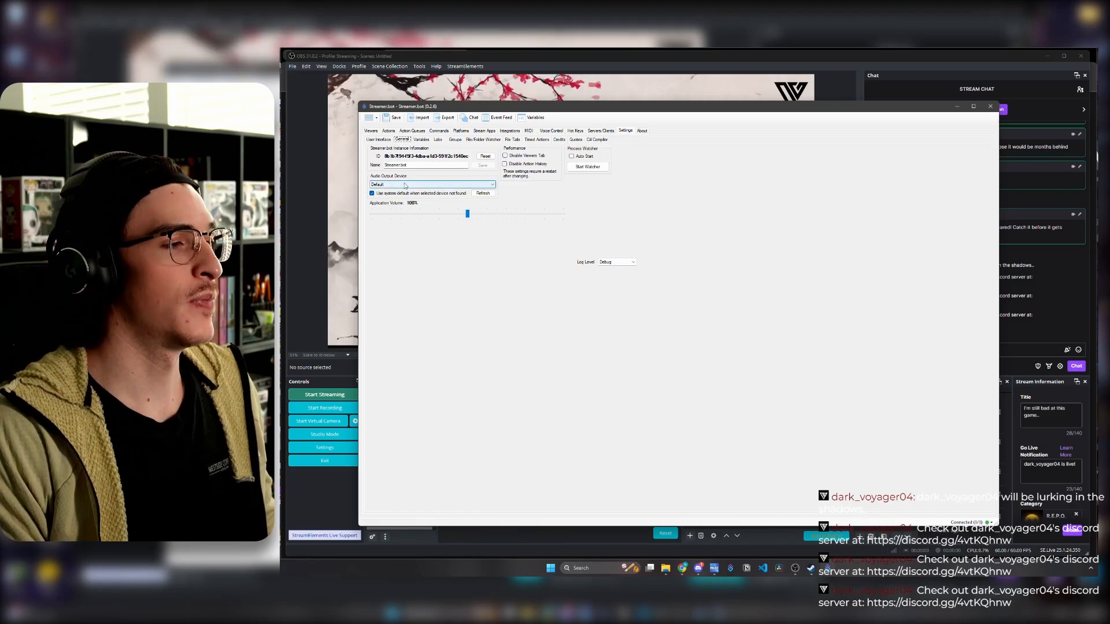
click(435, 184)
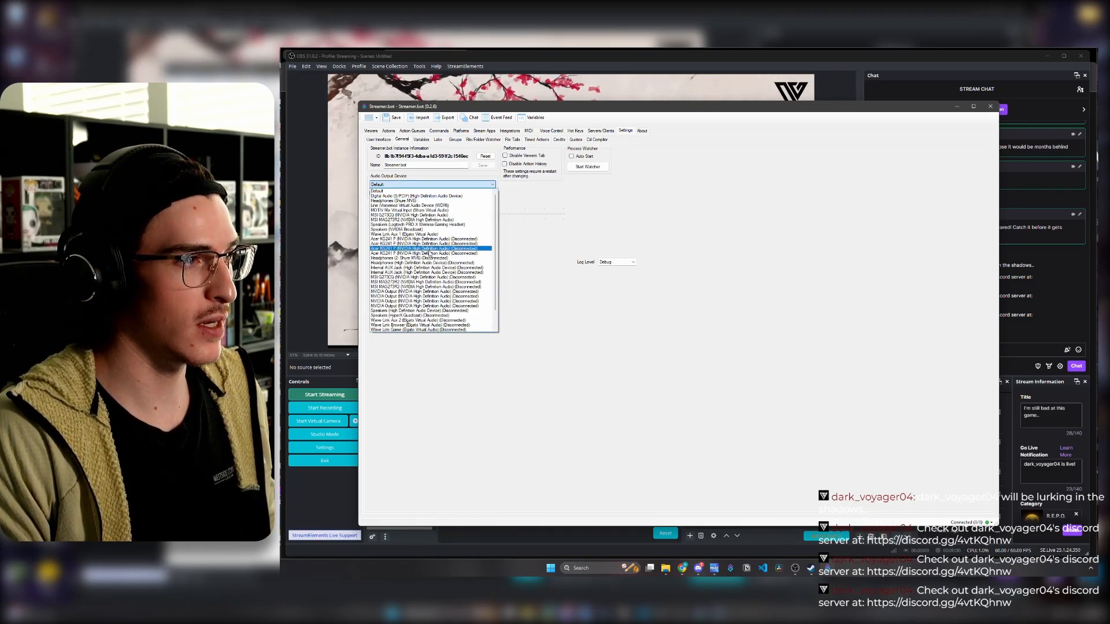
click(455, 186)
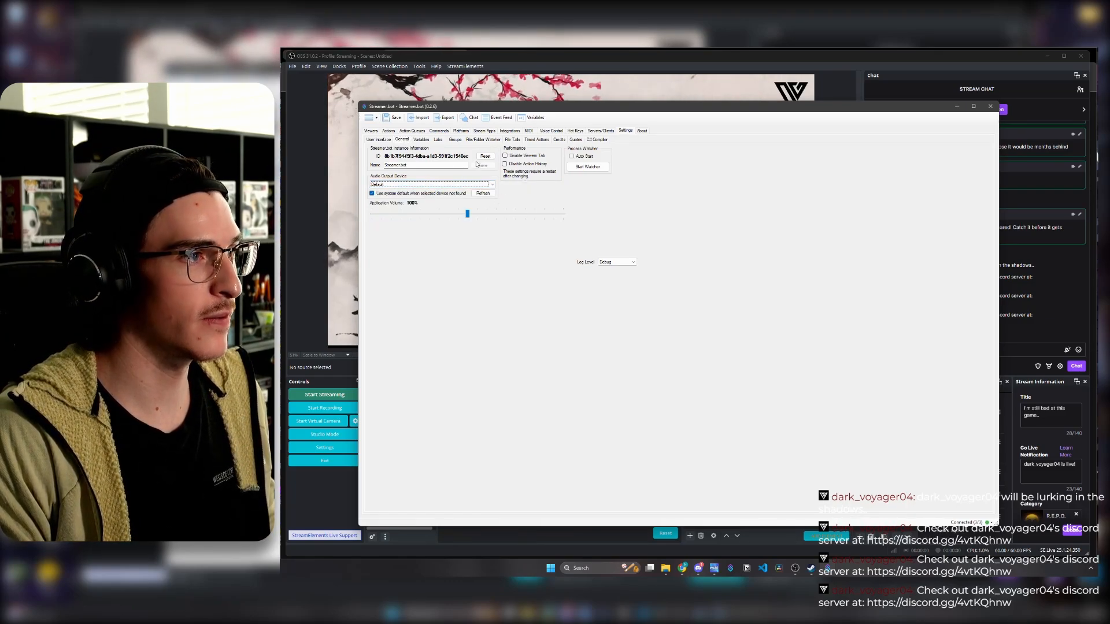
click(376, 141)
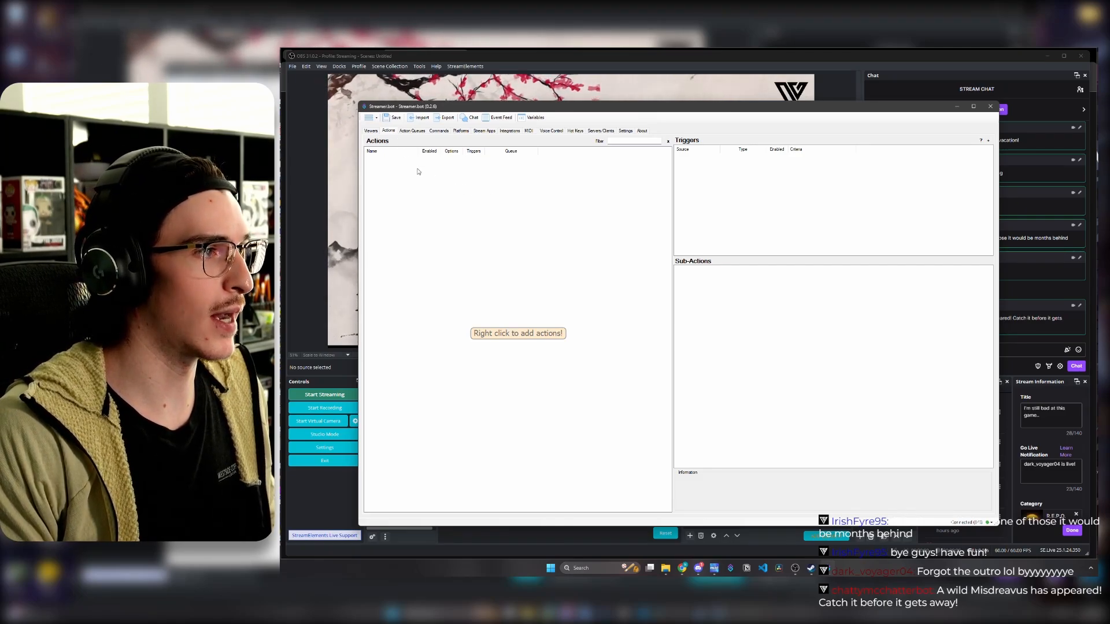
- Add an enabled action named Lurk, leaving its group empty
right_click(470, 197)
click(485, 199)
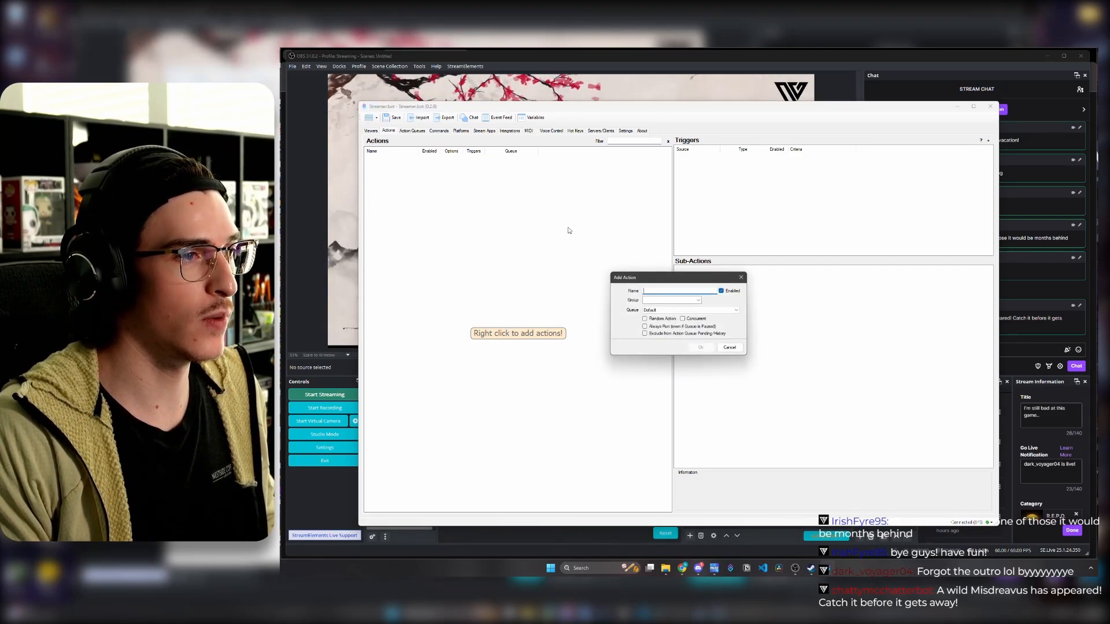
text(Lurk)
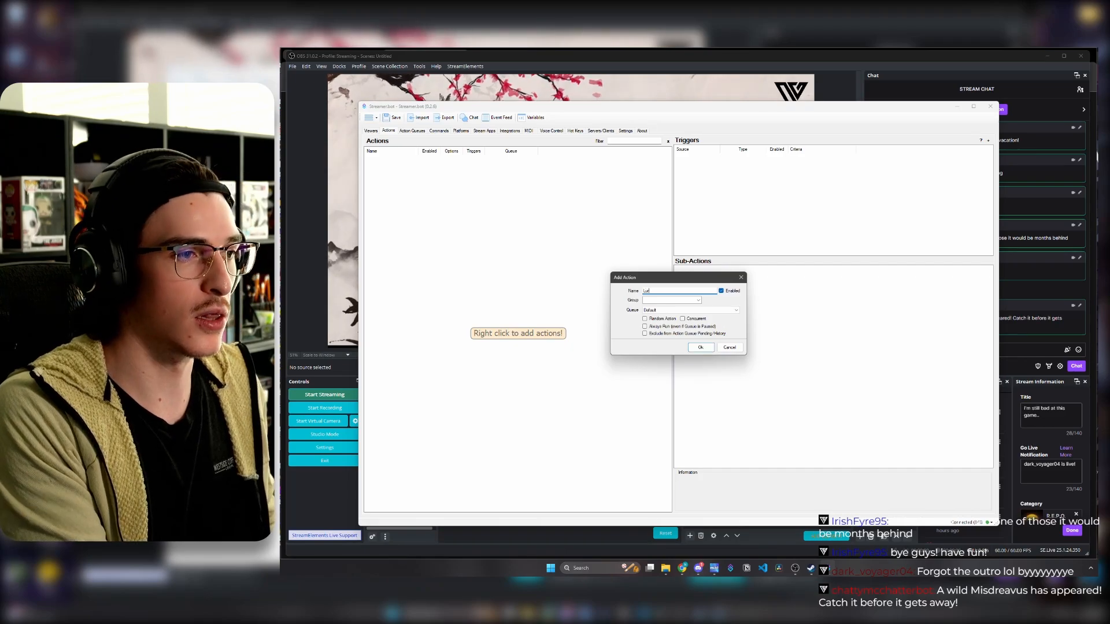
click(684, 300)
click(698, 301)
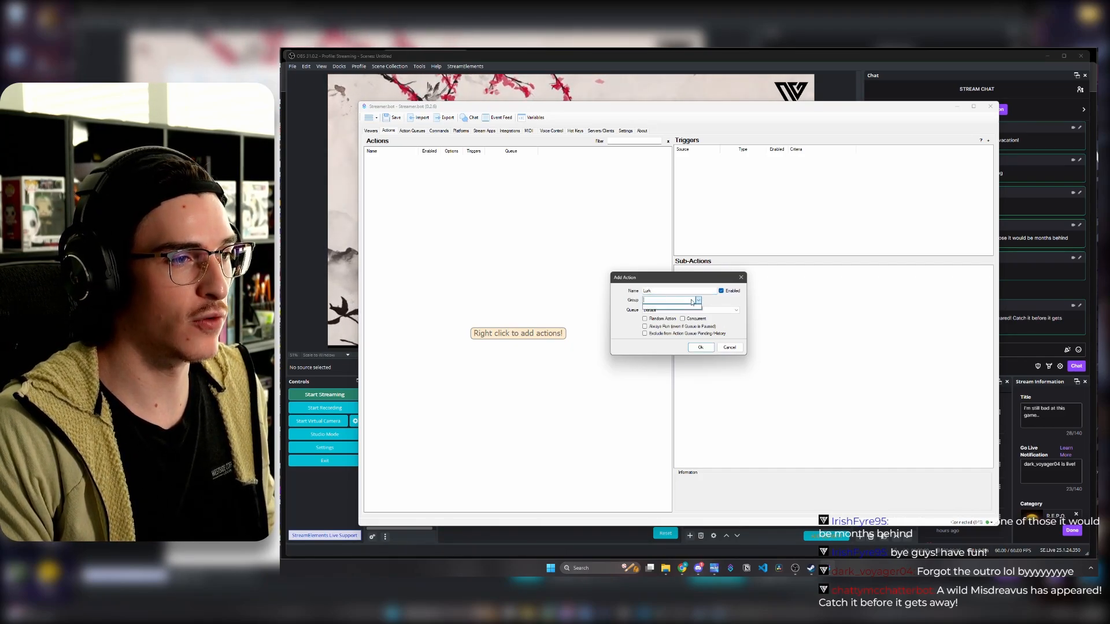
click(699, 305)
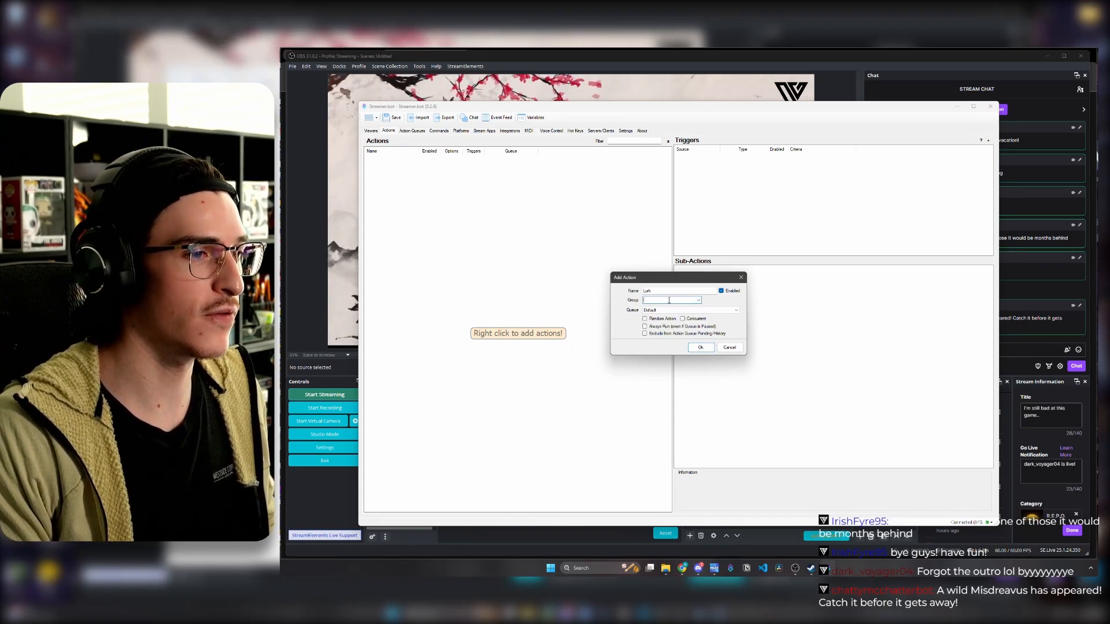
key(Tab)
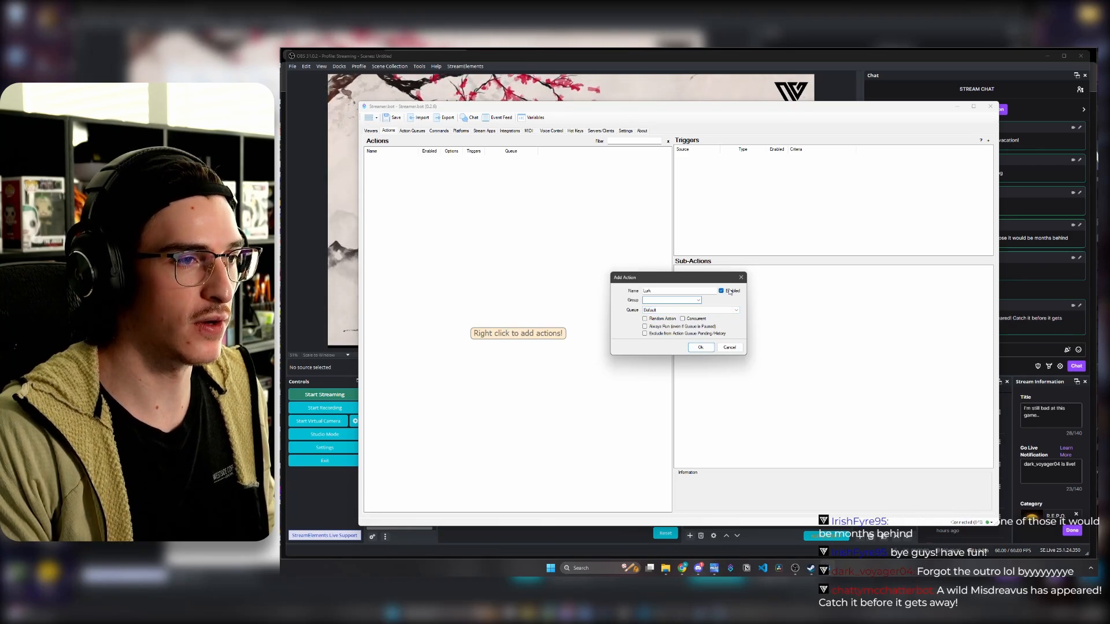
click(701, 347)
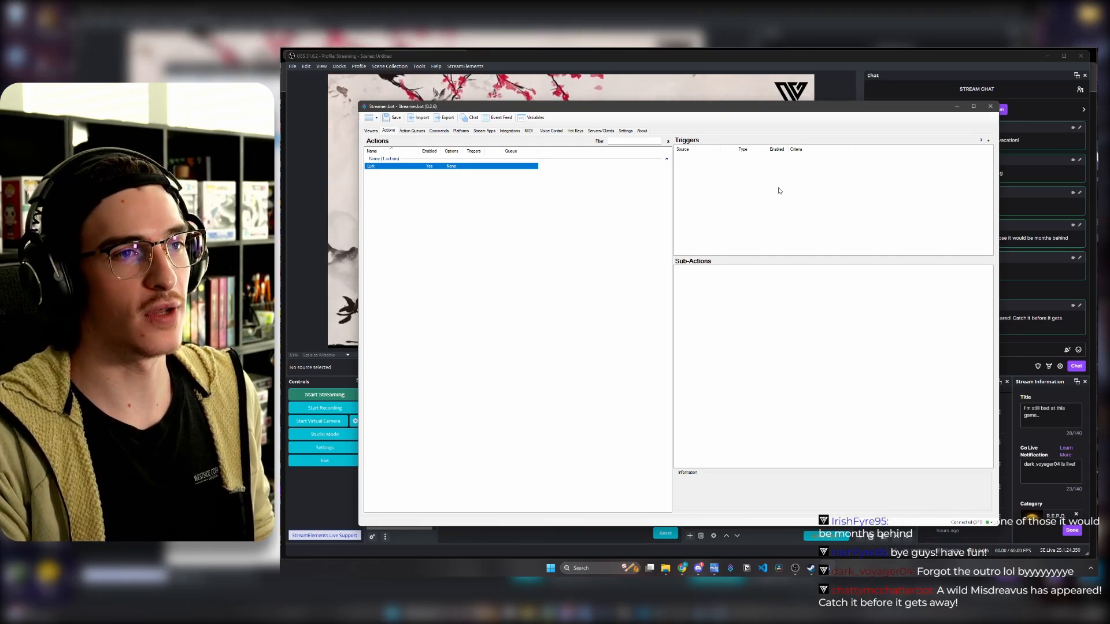
- For a Command Triggered trigger on the Lurk action, create a command named Lurk with !lurking and !lurk on separate lines
right_click(740, 179)
mouse_move(771, 235)
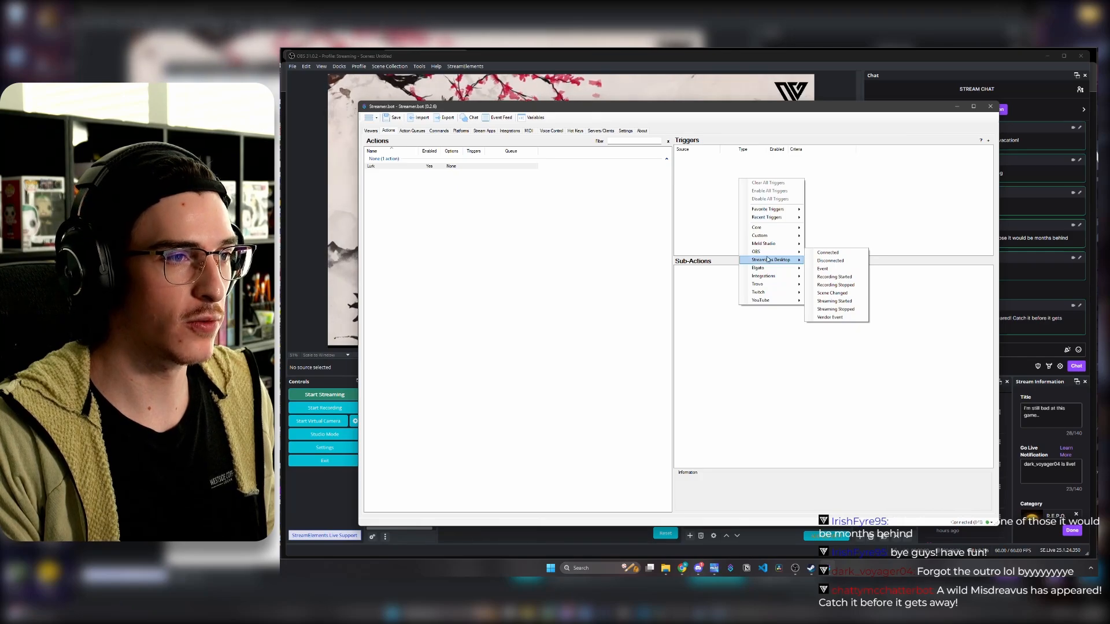
mouse_move(778, 299)
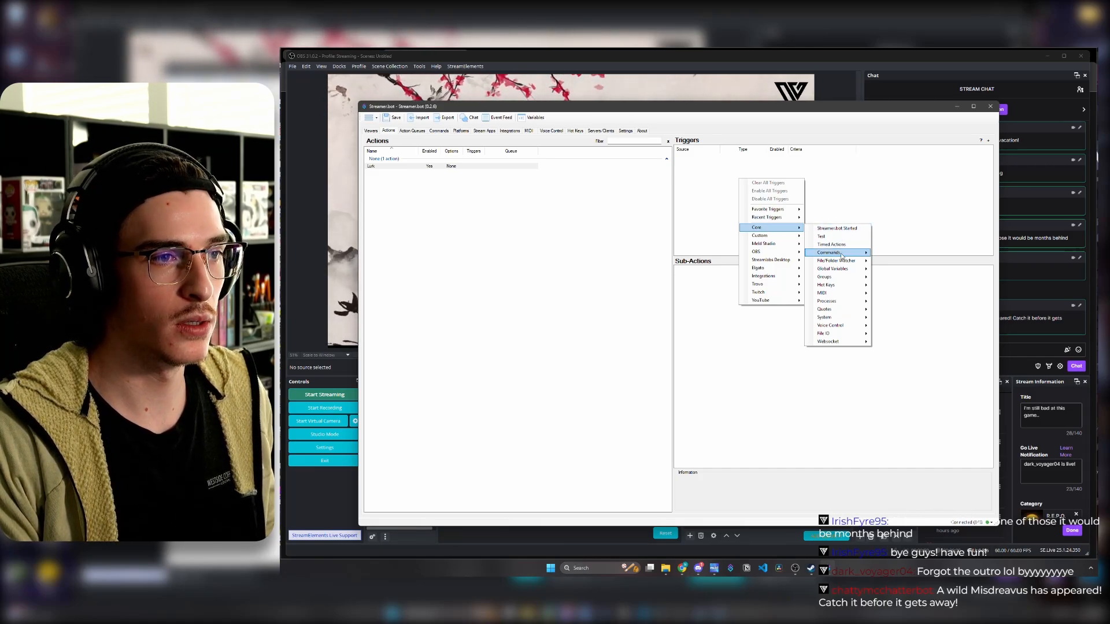
mouse_move(844, 253)
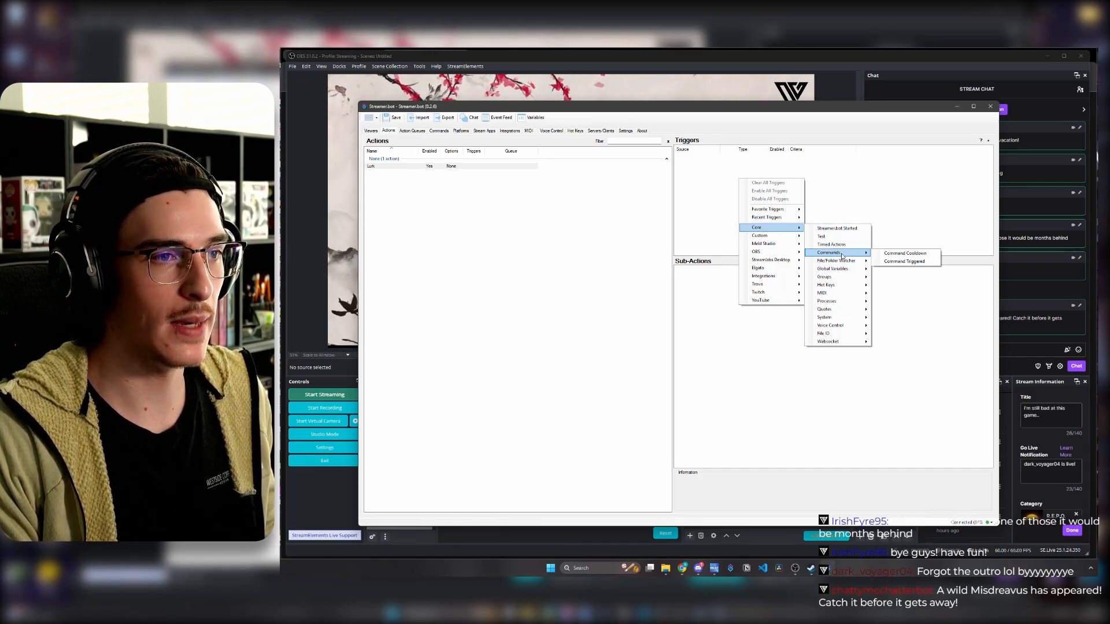
click(899, 262)
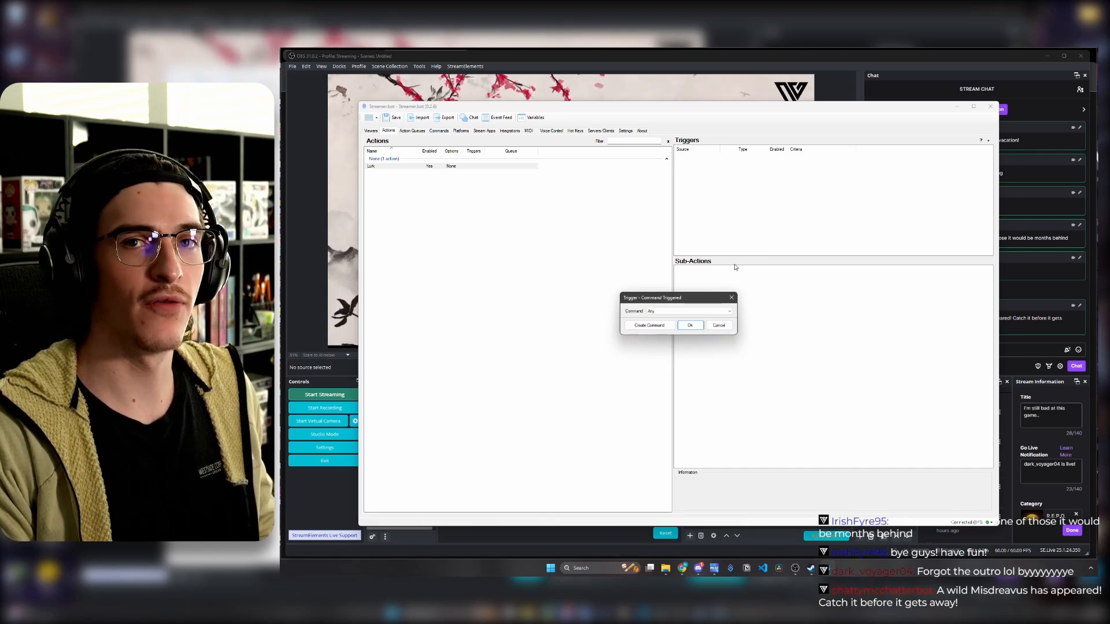
click(657, 328)
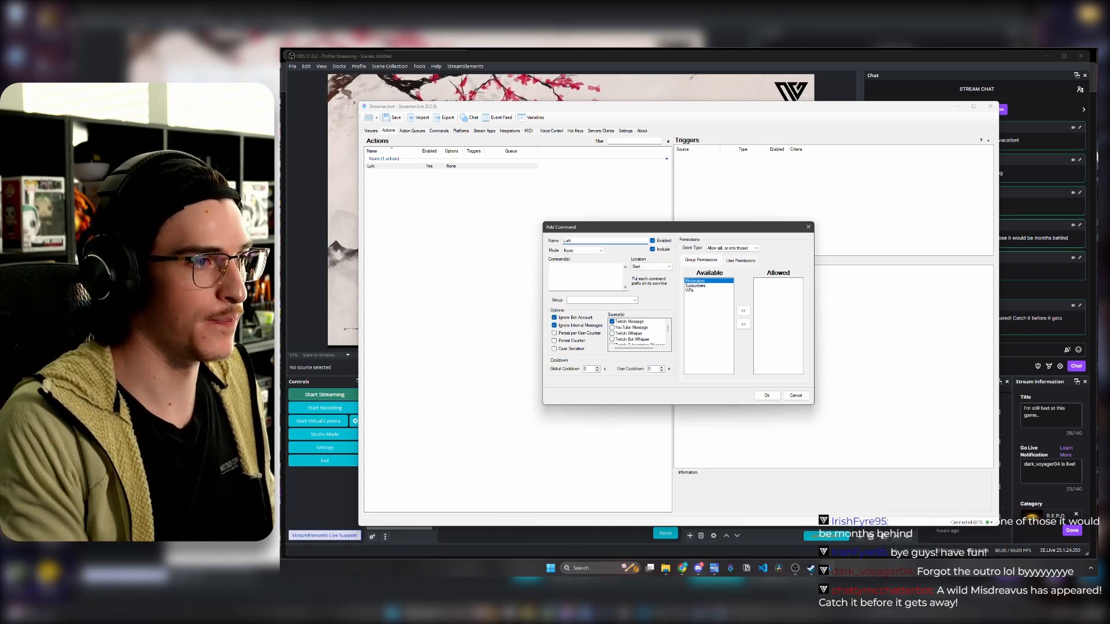
click(578, 266)
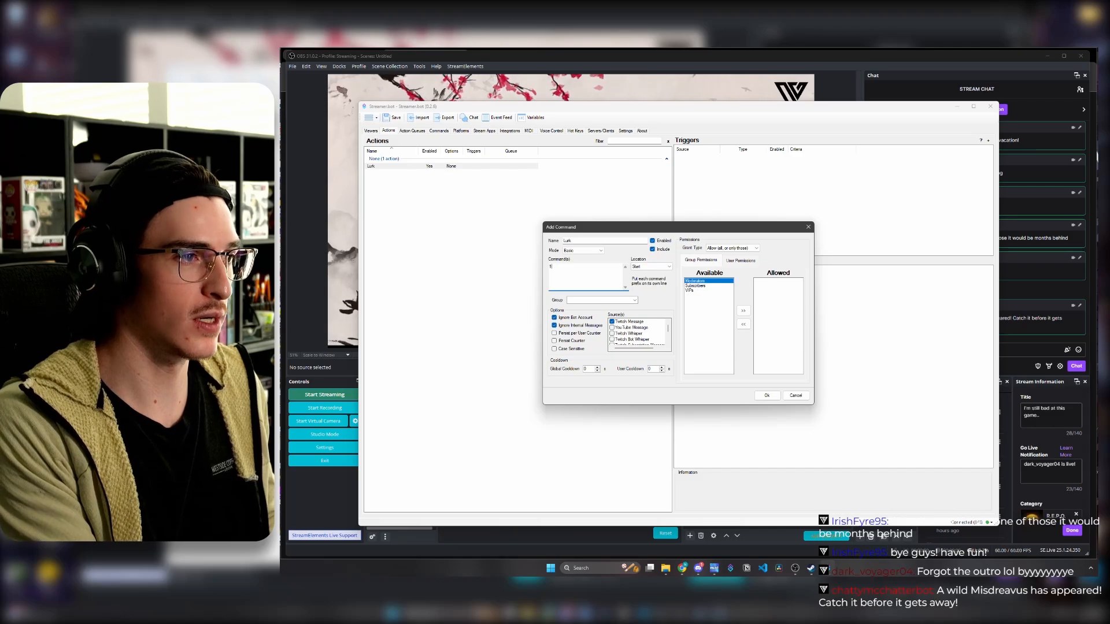
key(Return)
text(lurk)
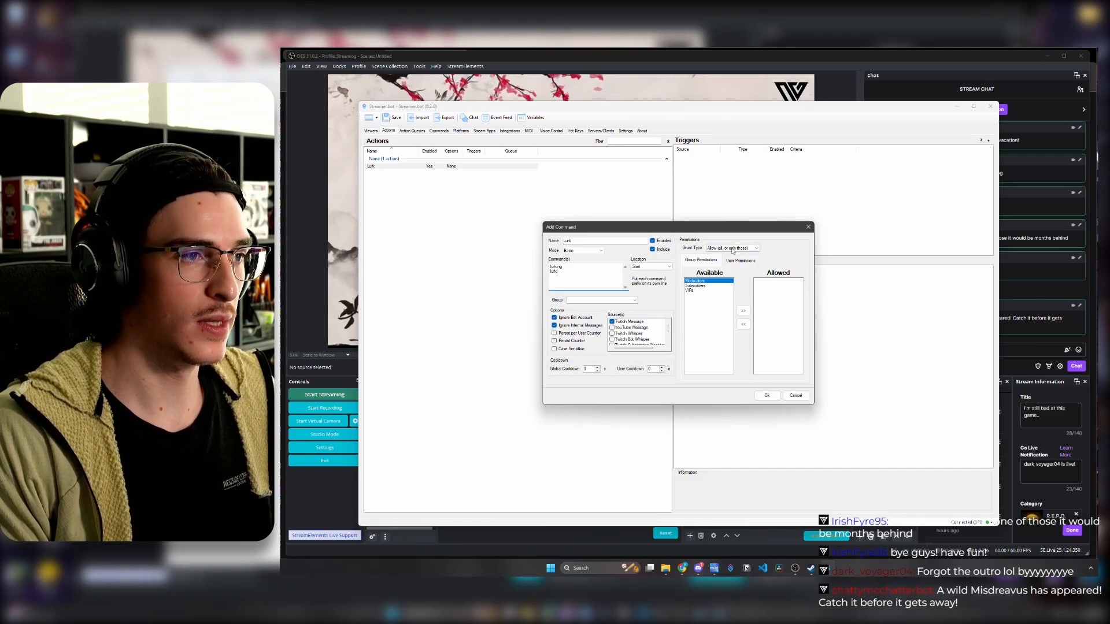
- Try the Deny grant type and adding Moderators to the allowed groups, restoring the original command permissions
click(732, 249)
click(730, 261)
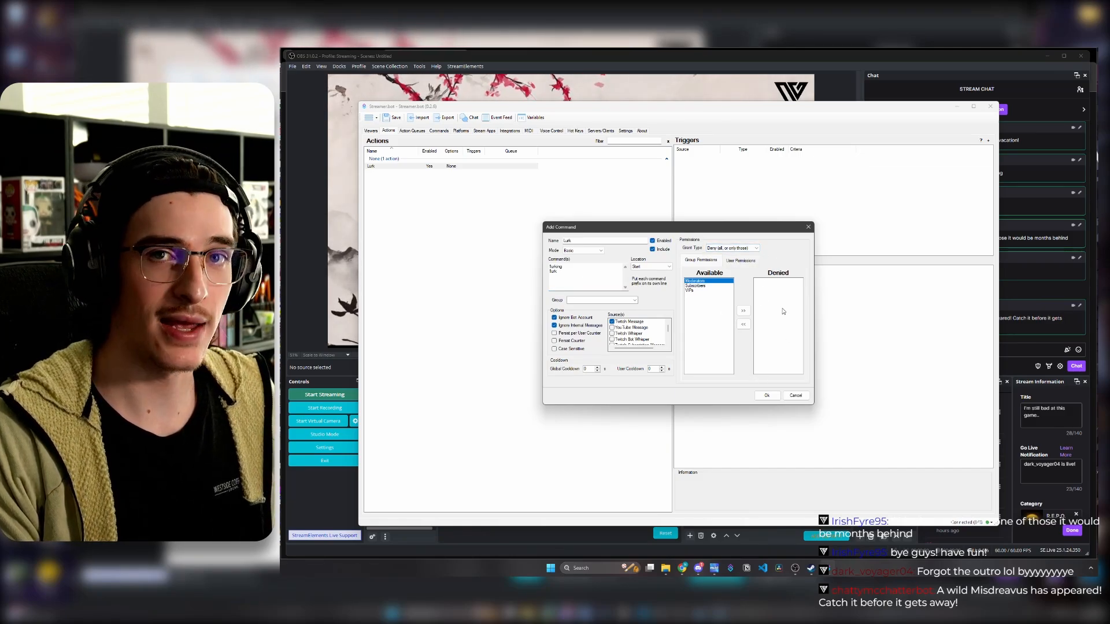
click(732, 248)
click(729, 254)
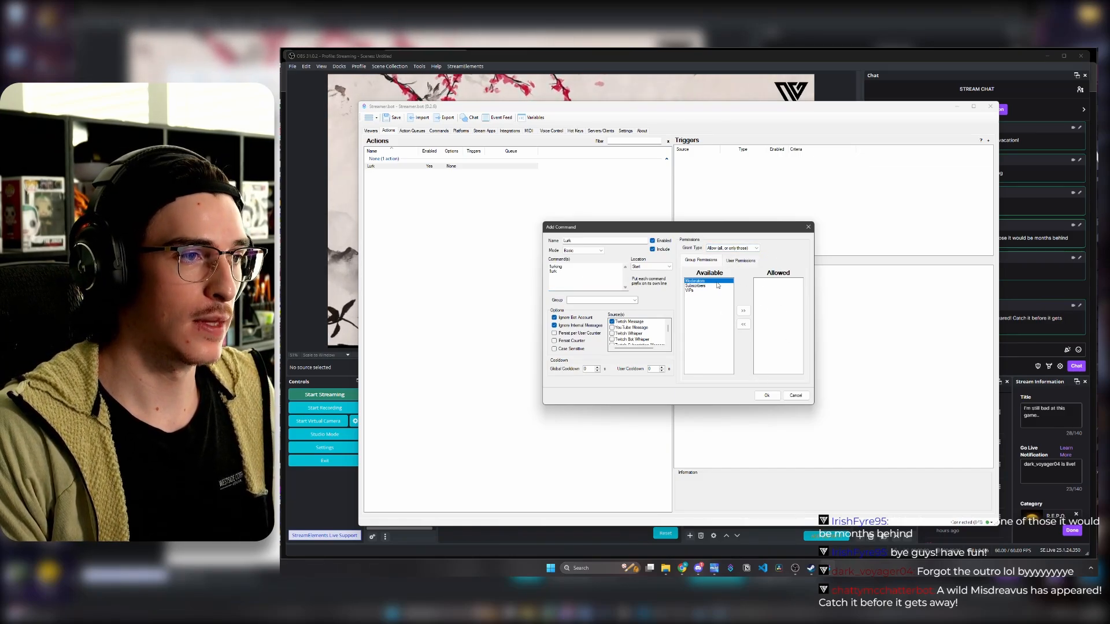
click(743, 310)
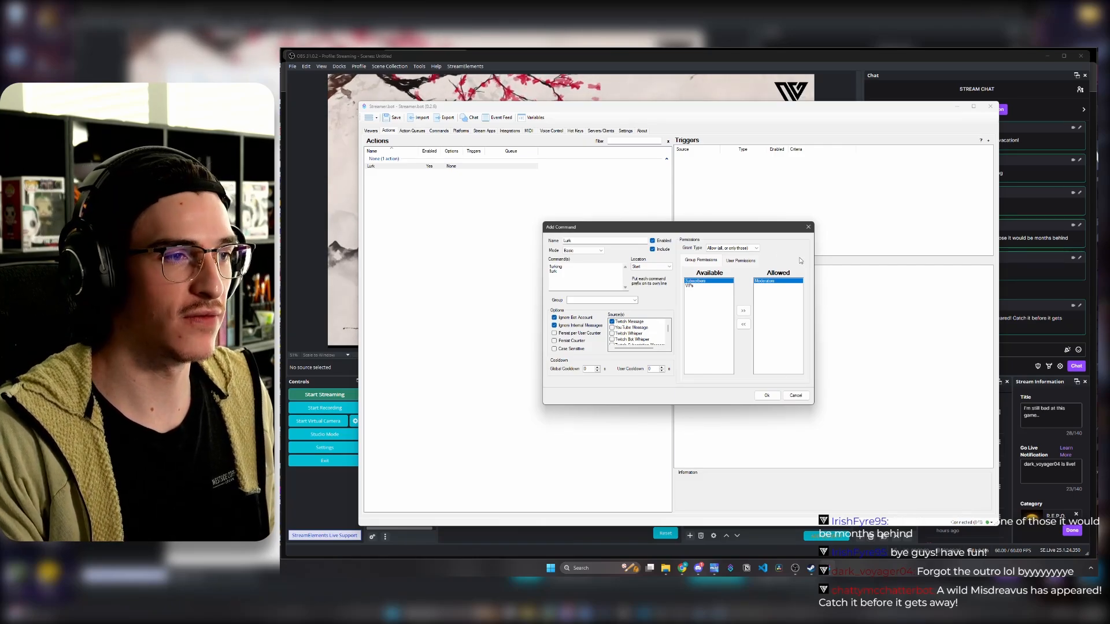
click(743, 324)
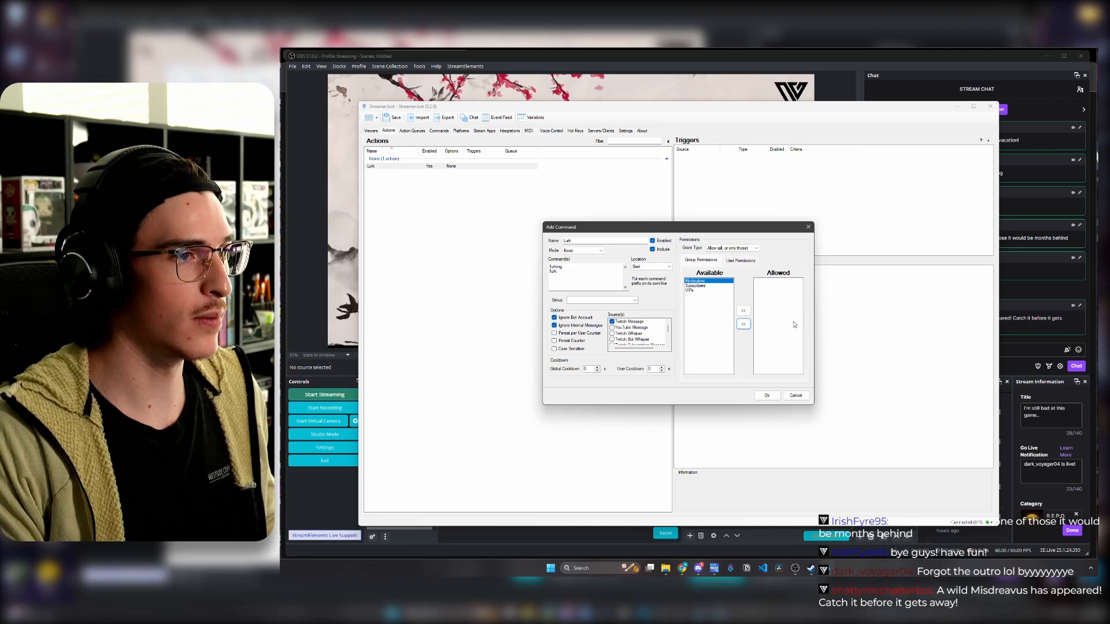
- Save the new Lurk command and add it as the Lurk action's command trigger
click(769, 394)
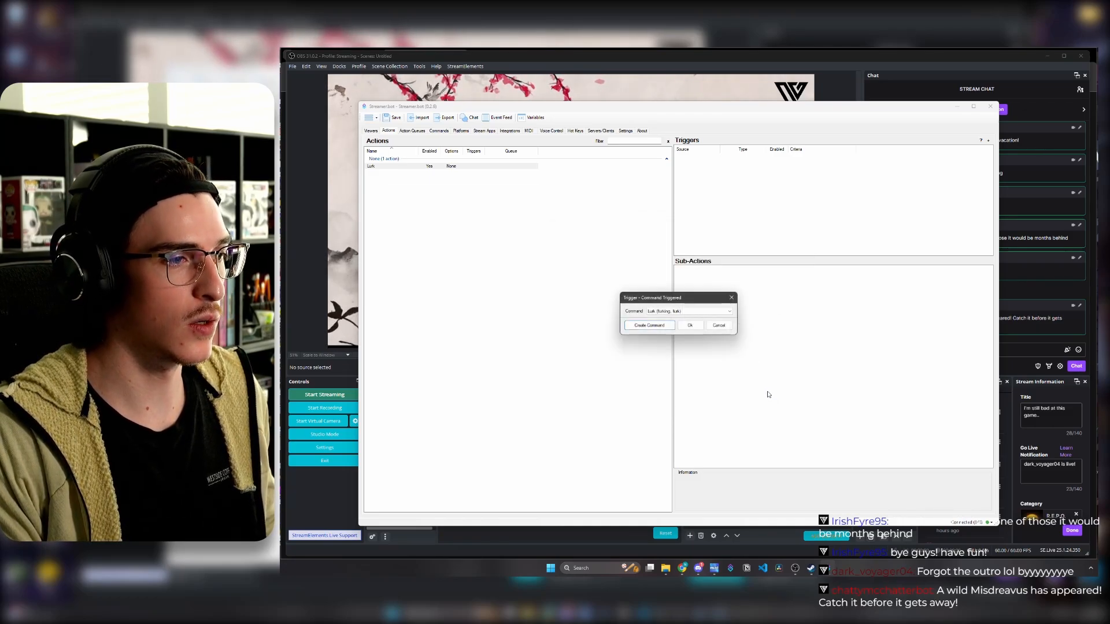
click(690, 325)
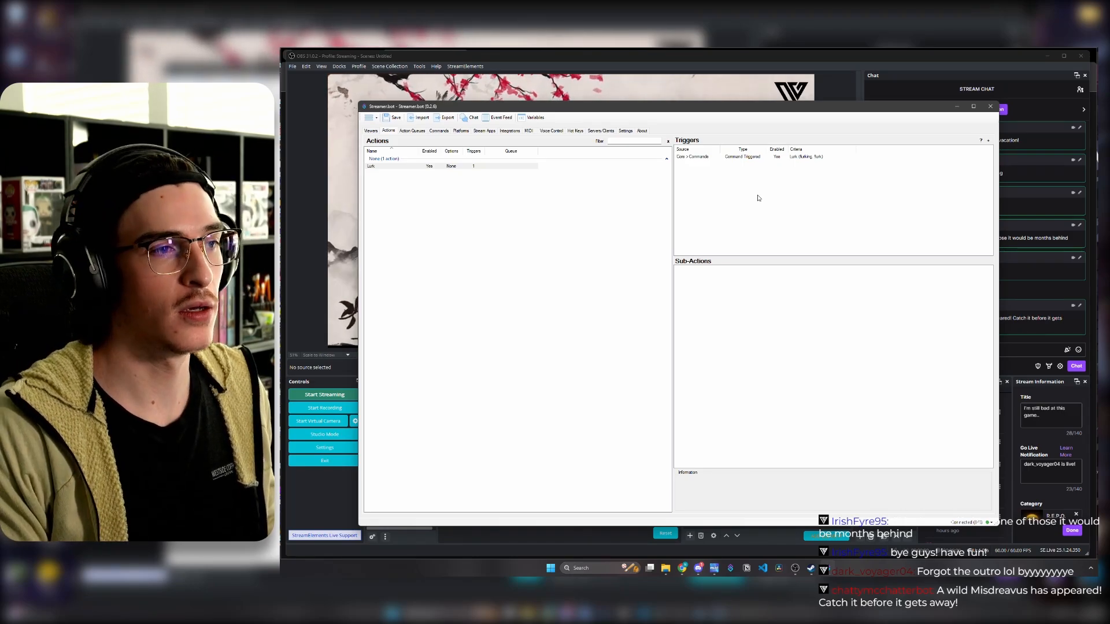
right_click(697, 285)
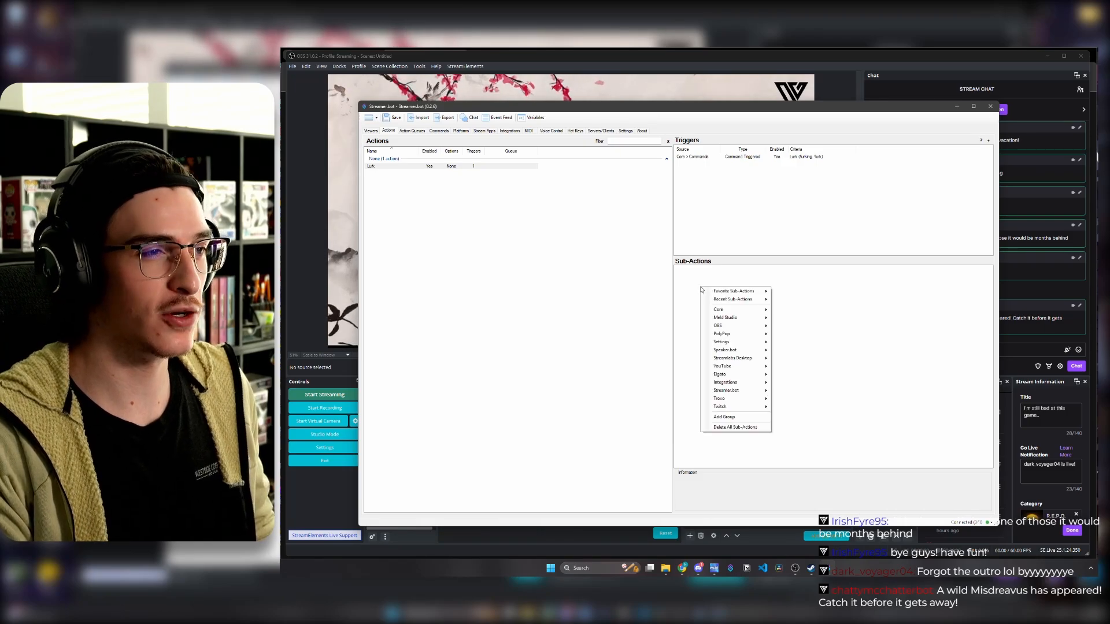
mouse_move(727, 292)
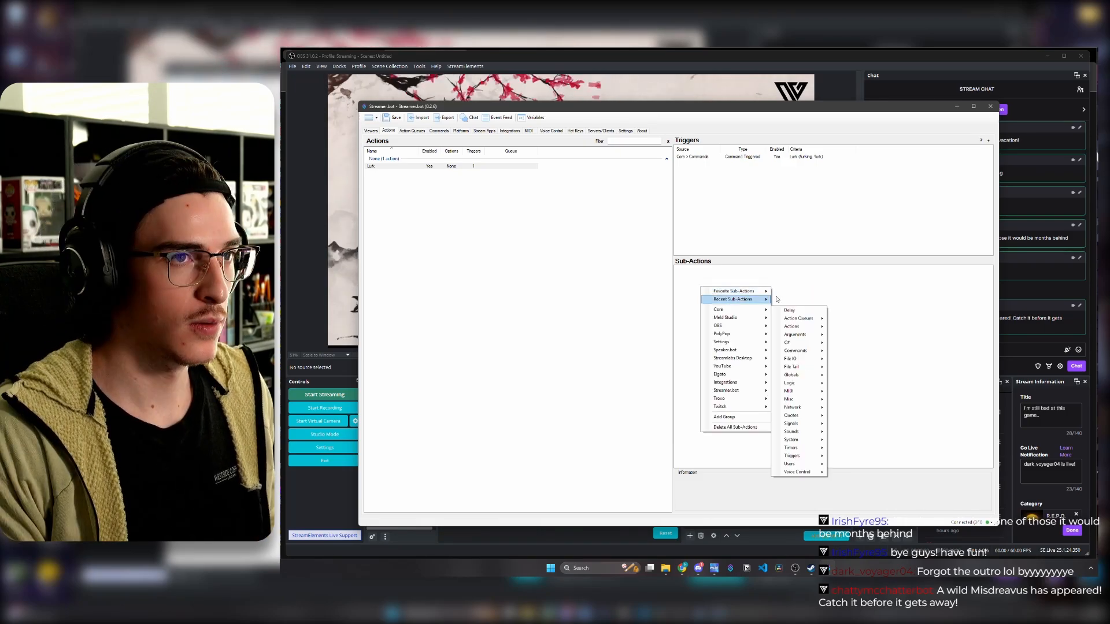
click(713, 287)
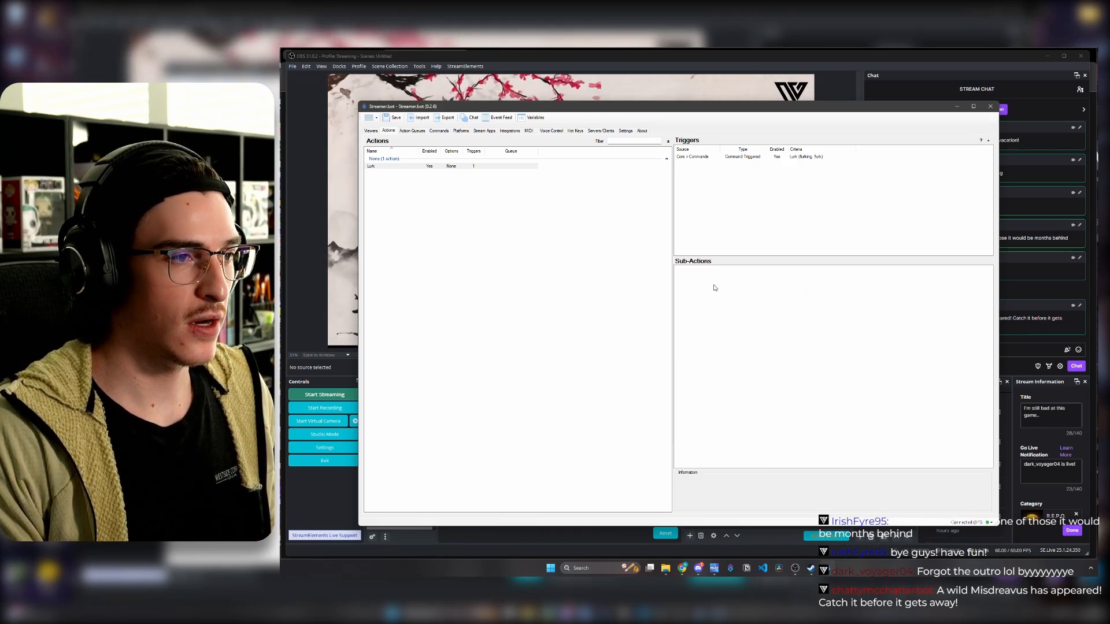
- Add a Twitch target info sub-action to the Lurk action with the source type set to User
right_click(714, 286)
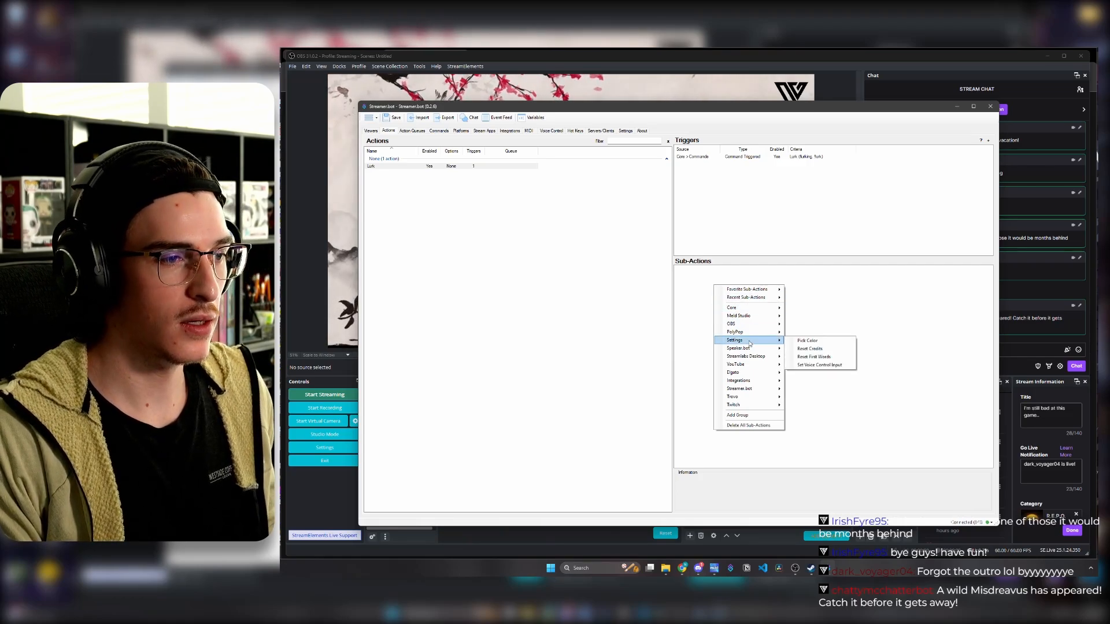
mouse_move(754, 406)
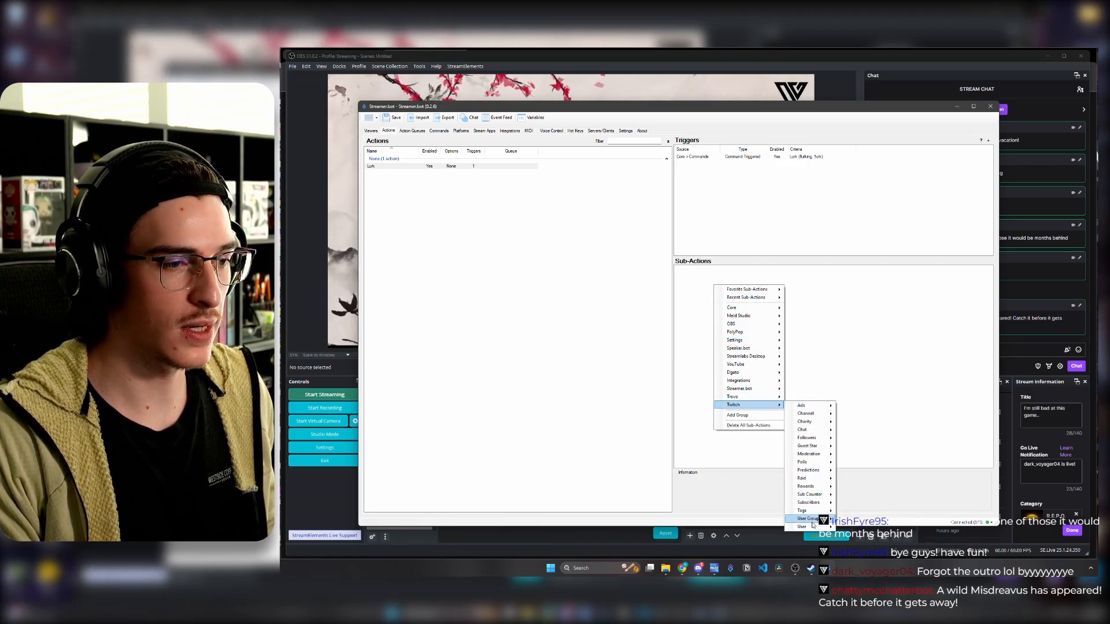
mouse_move(825, 528)
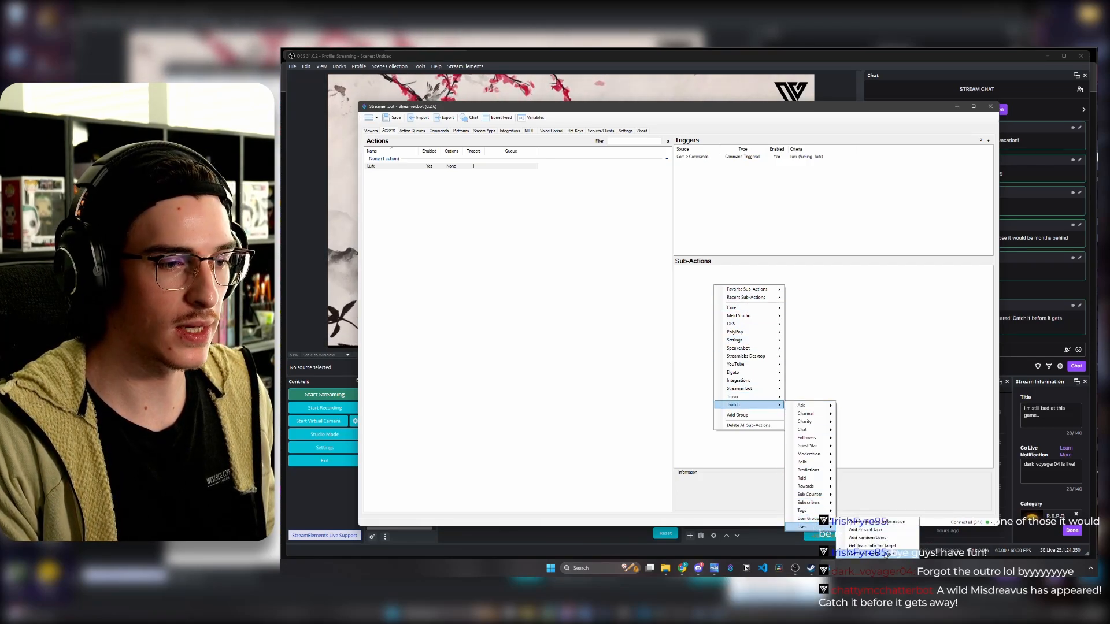
click(879, 554)
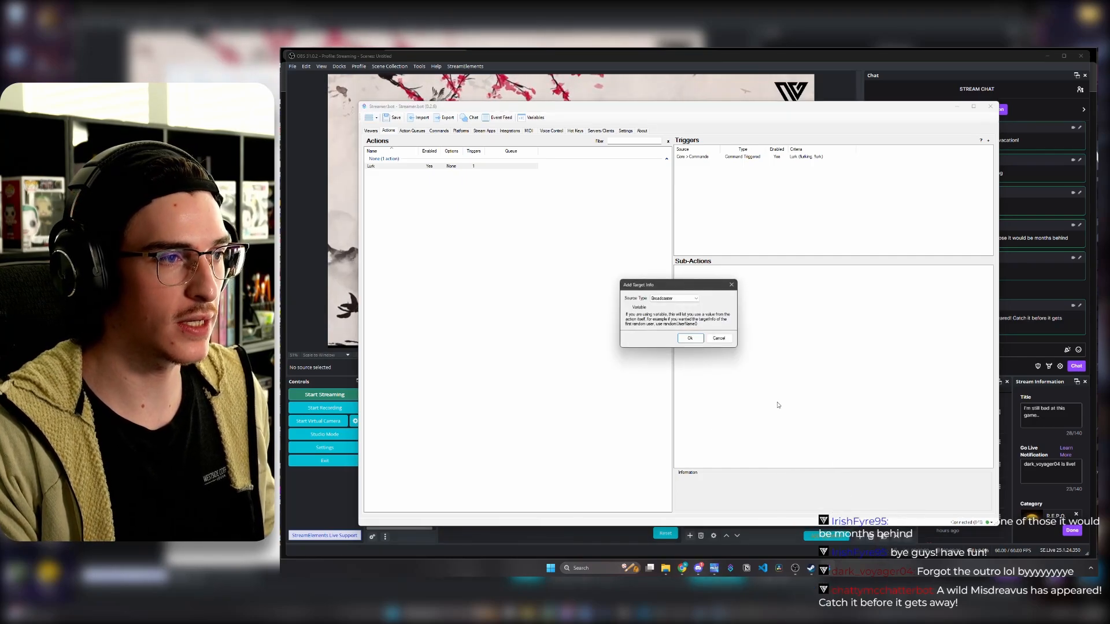
click(696, 299)
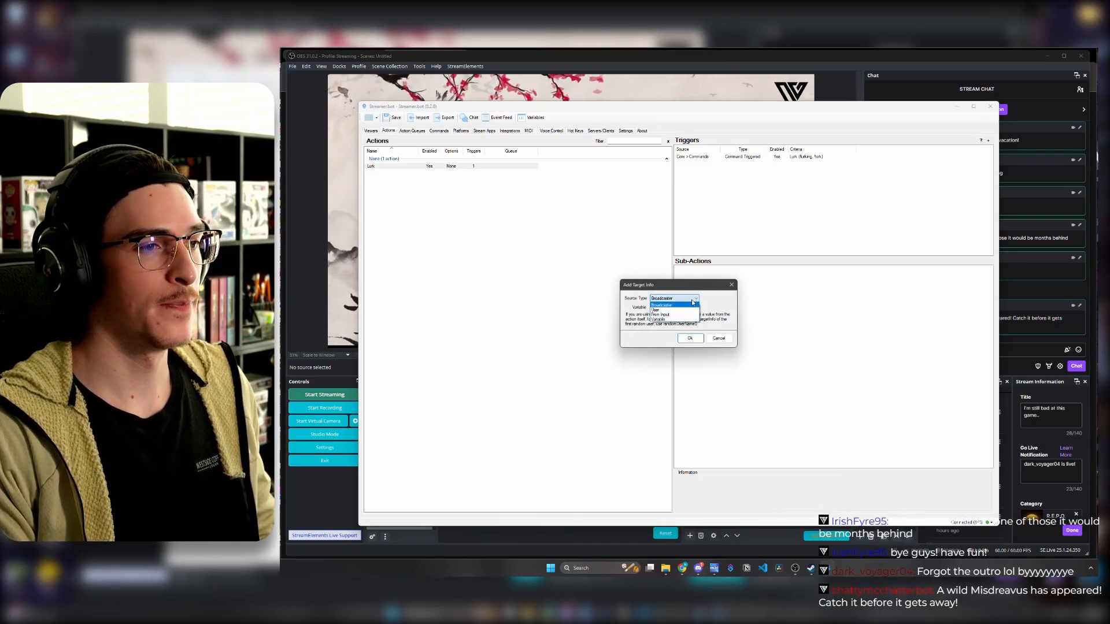
click(662, 310)
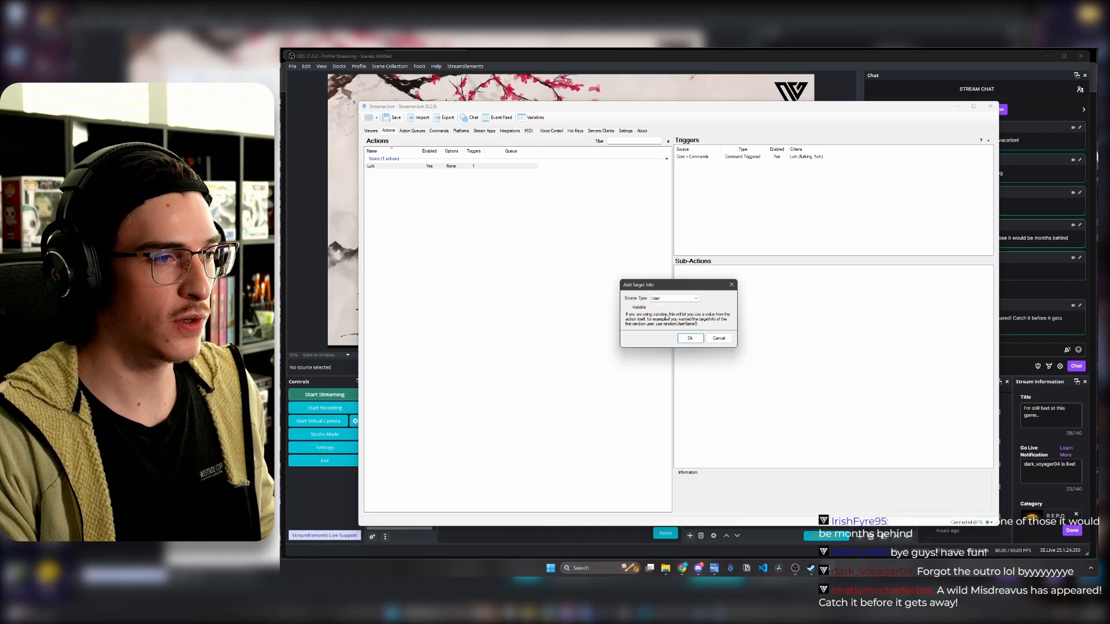
click(691, 339)
- Reopen the target info sub-action and review its source type options, keeping User
click(733, 270)
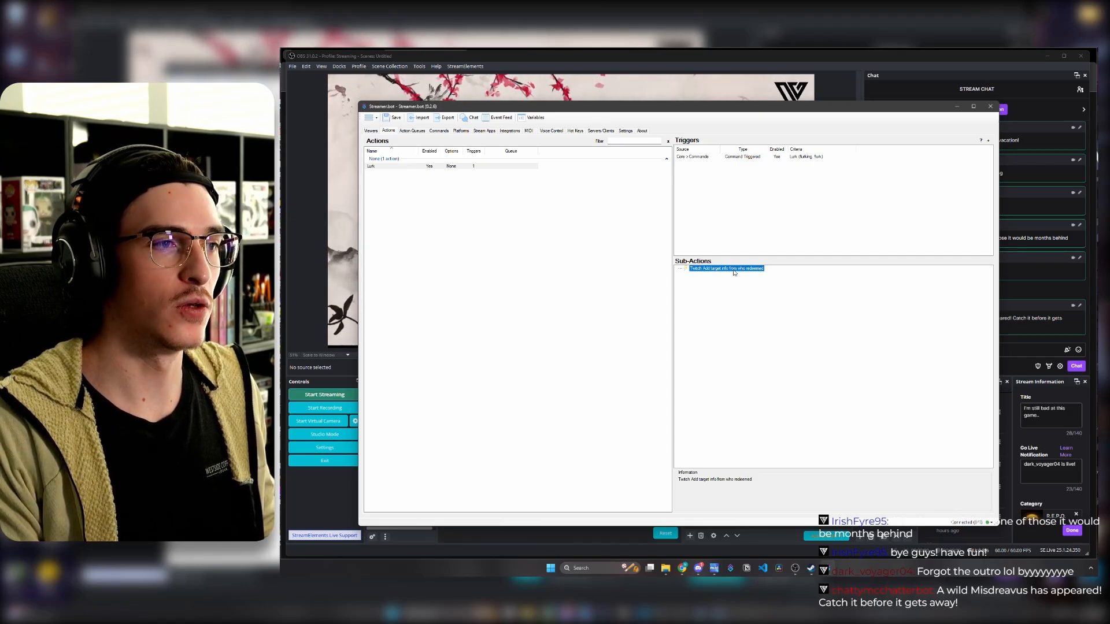
double_click(730, 269)
click(674, 299)
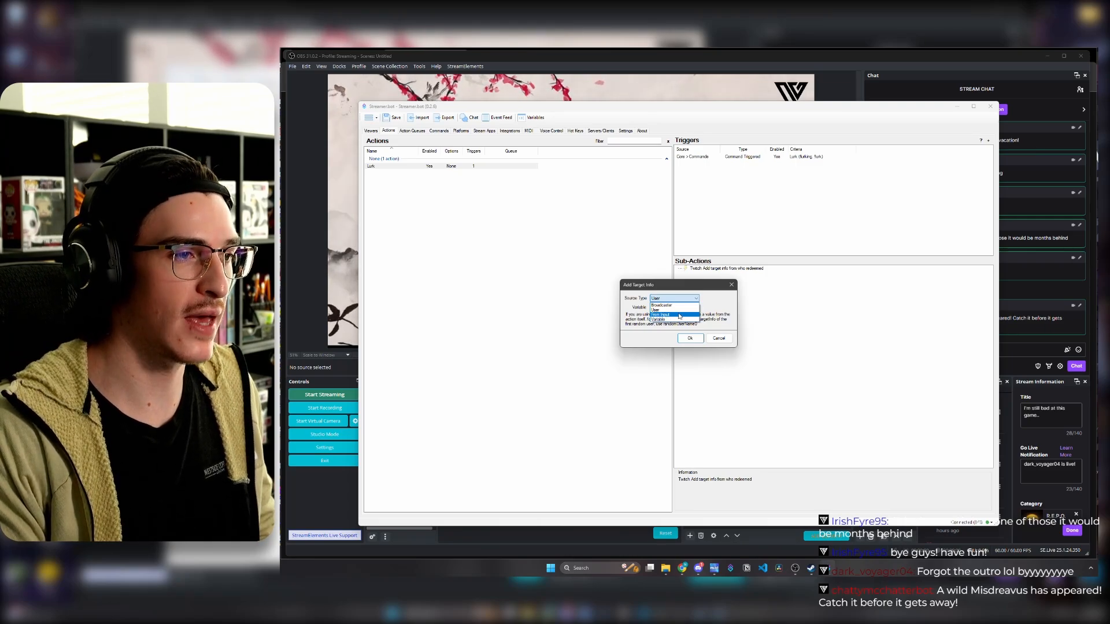
click(698, 307)
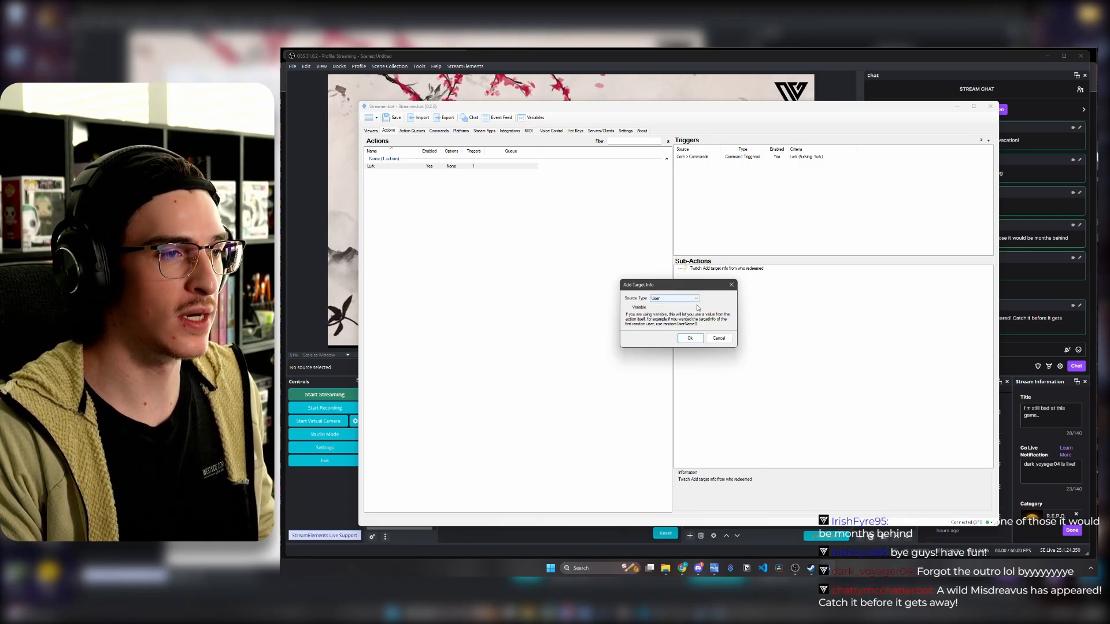
click(690, 338)
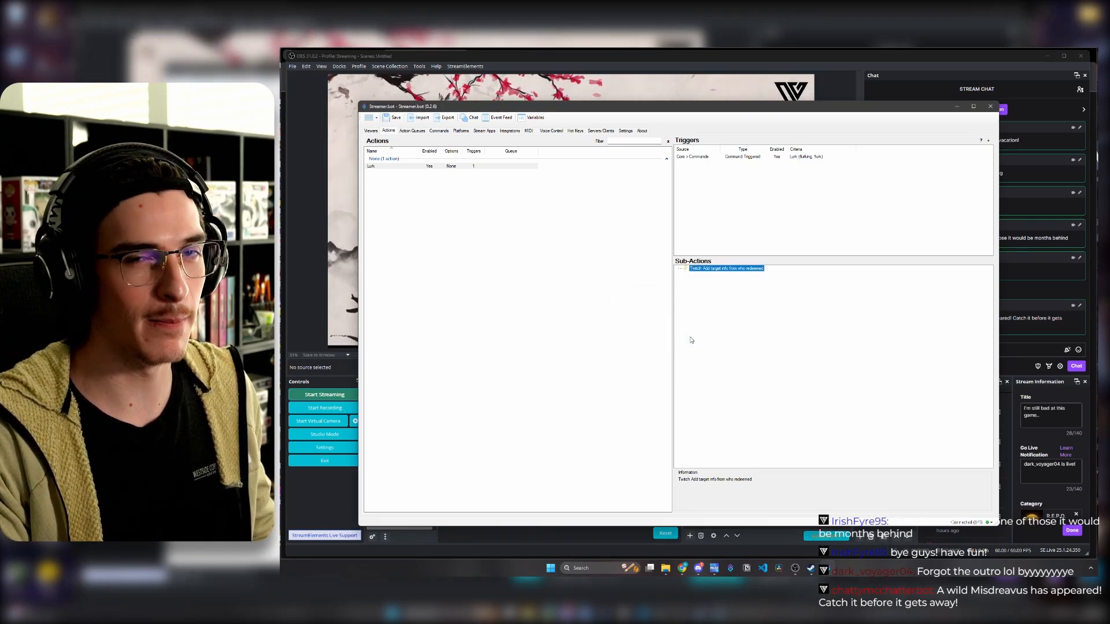
- Start a Twitch Send Message to Channel sub-action for the Lurk action
click(704, 287)
right_click(704, 286)
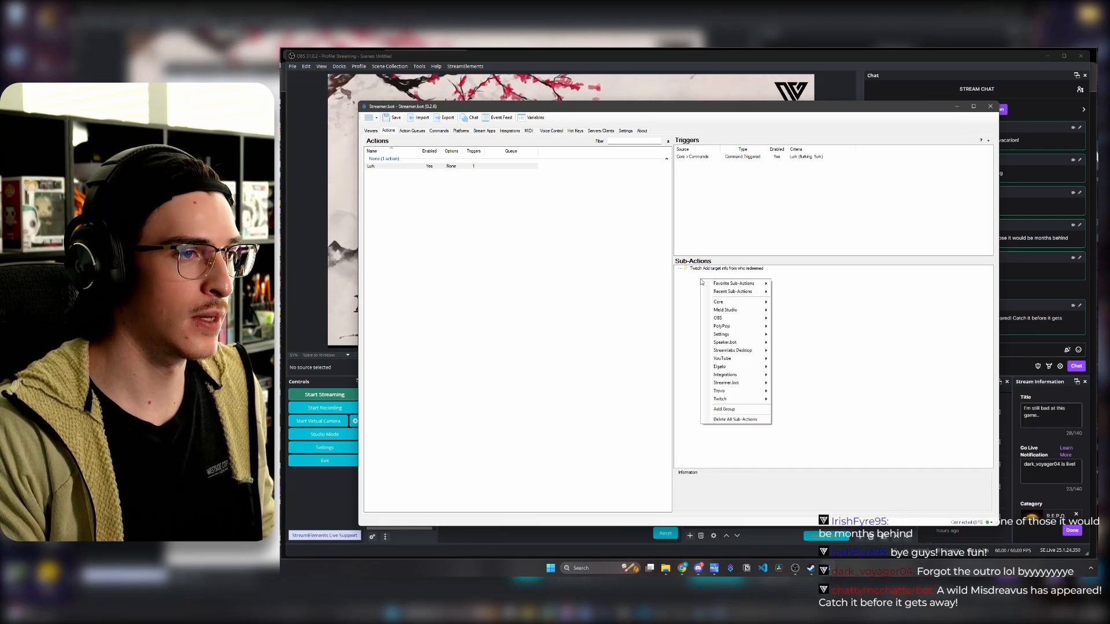
mouse_move(721, 301)
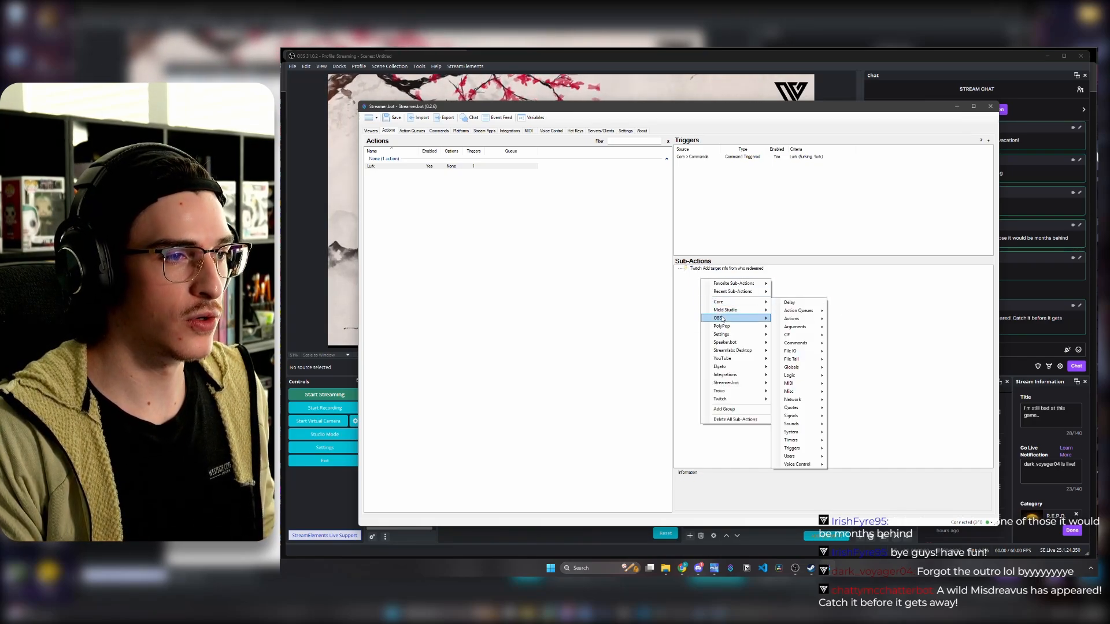
mouse_move(733, 400)
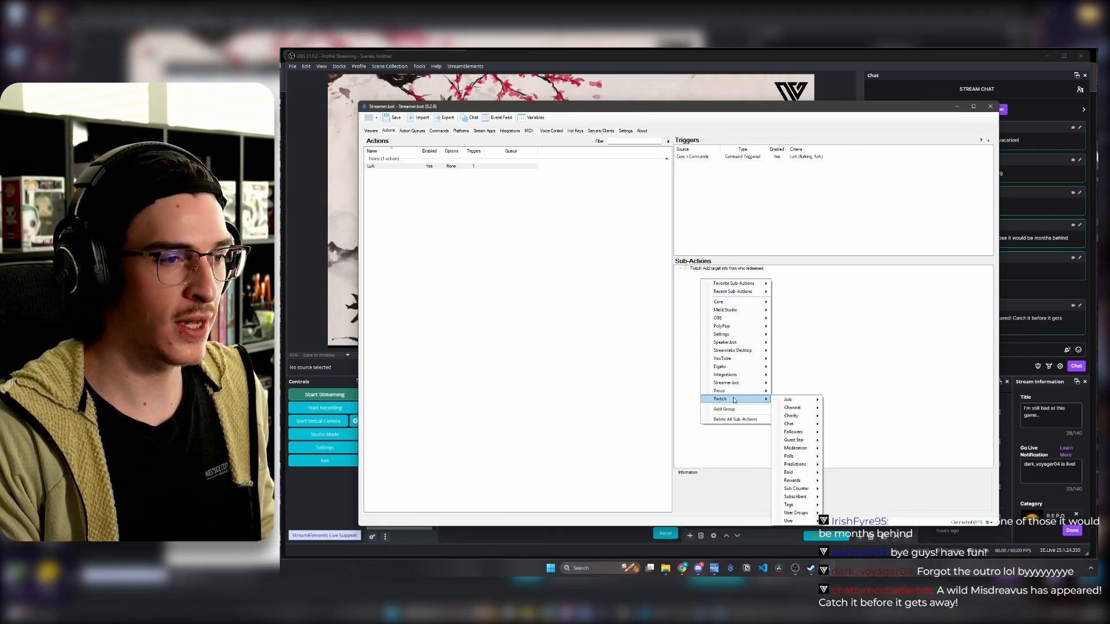
mouse_move(801, 427)
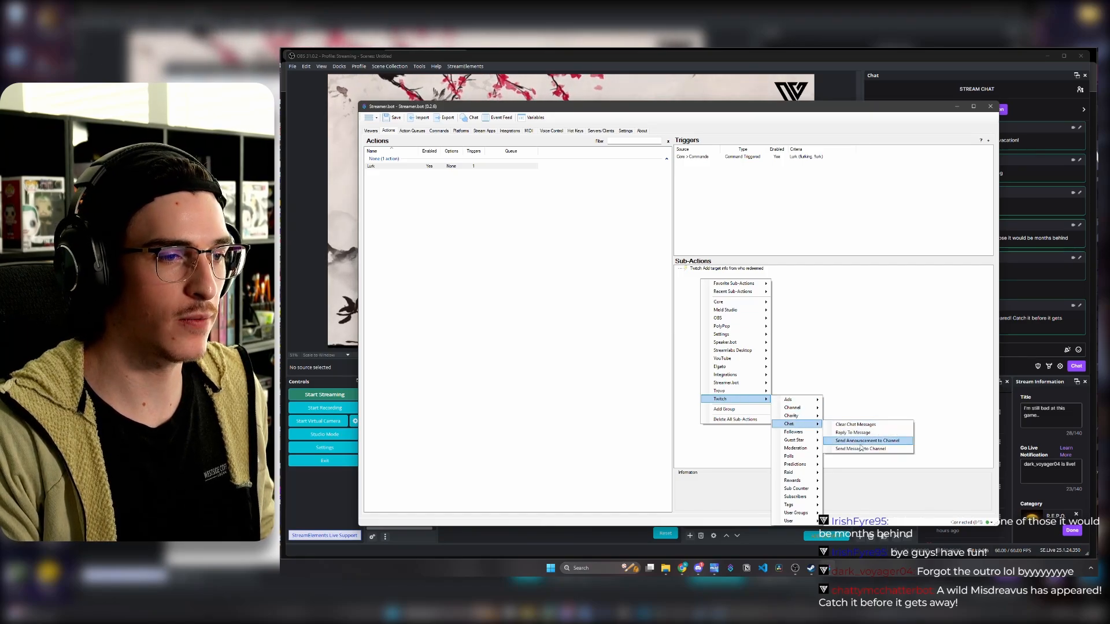
click(860, 448)
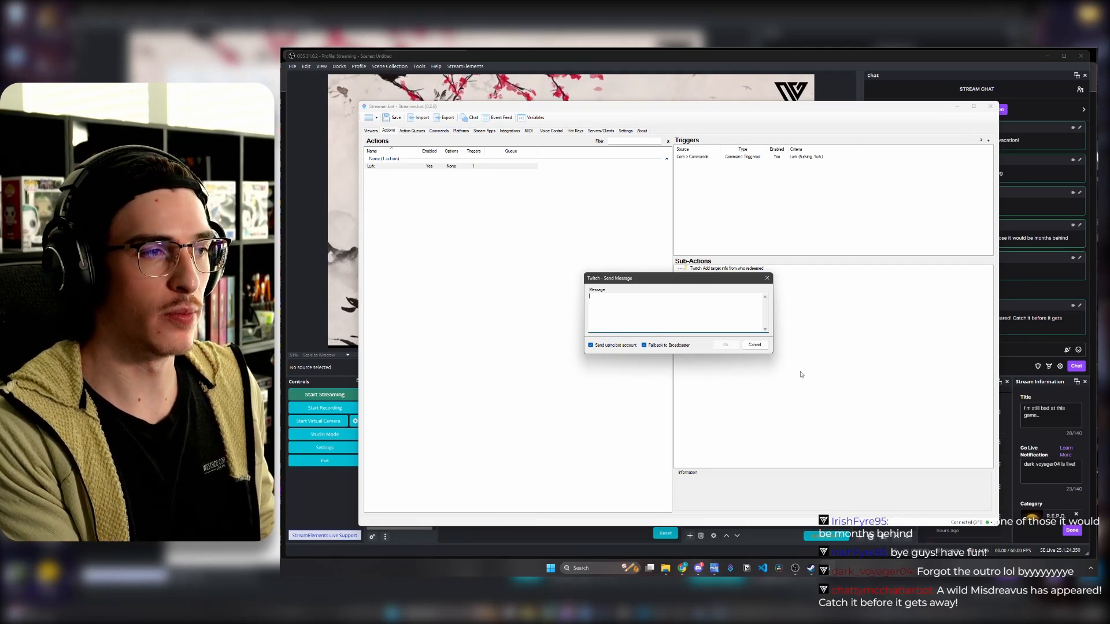
- Write "%targetUser% will be lurking in the shadows.." as the Lurk chat message and save the sub-action
text(%)
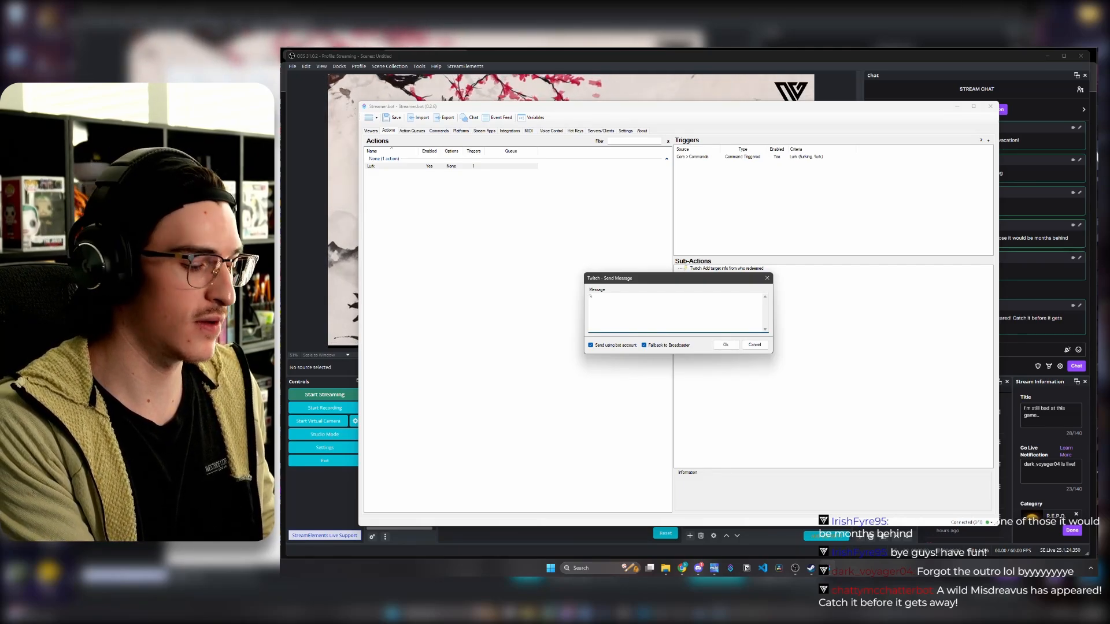
text(target)
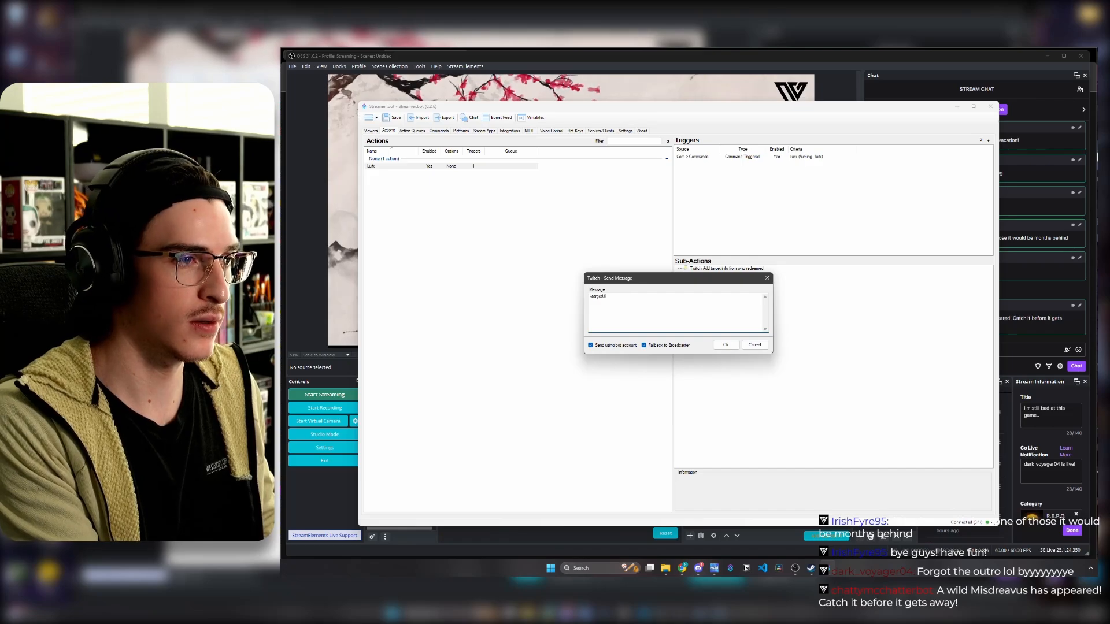
text(User%)
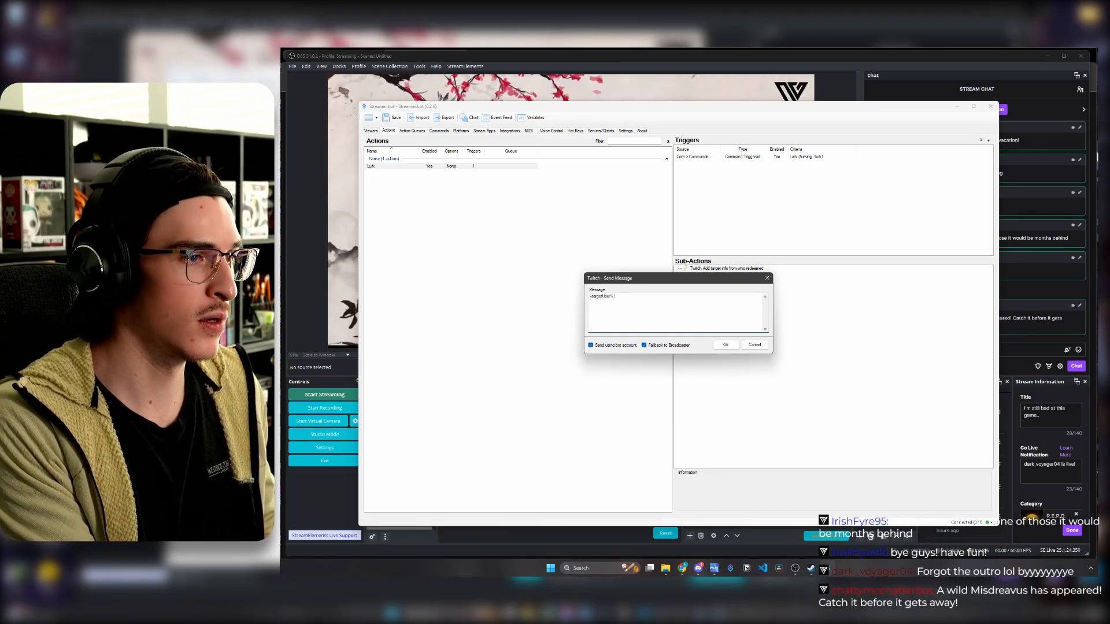
text( will be lurk)
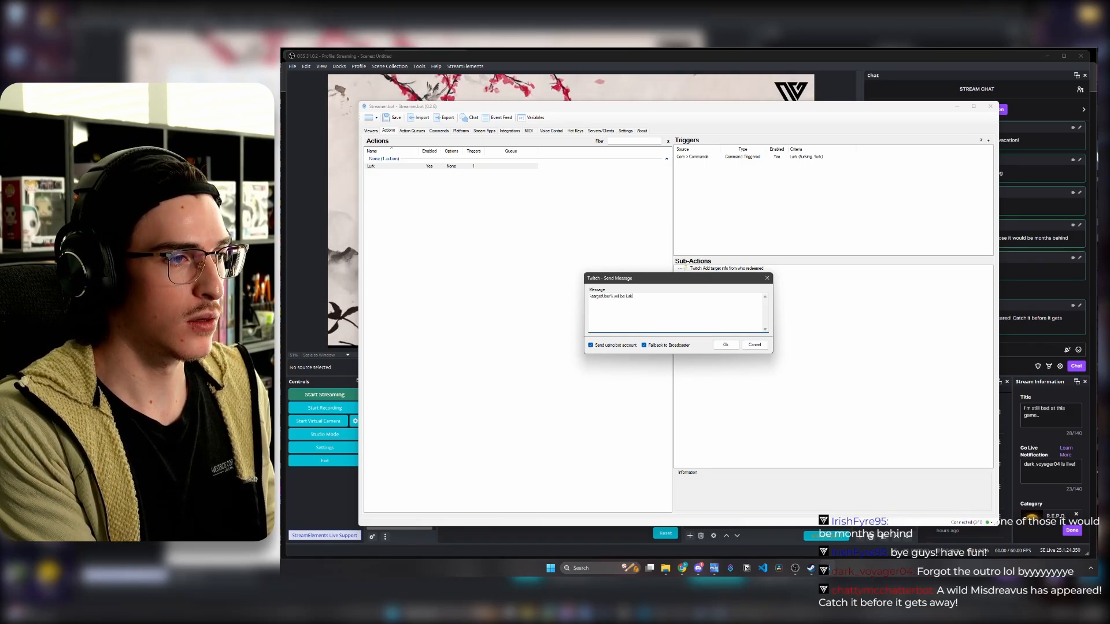
text(ing in the shadows.)
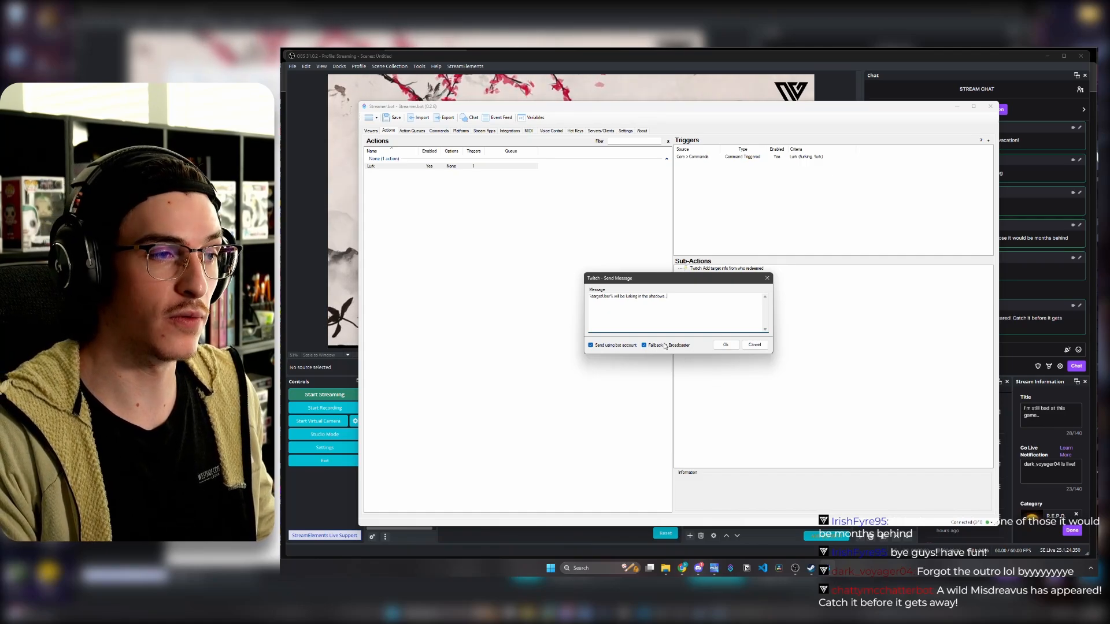
click(727, 345)
click(773, 342)
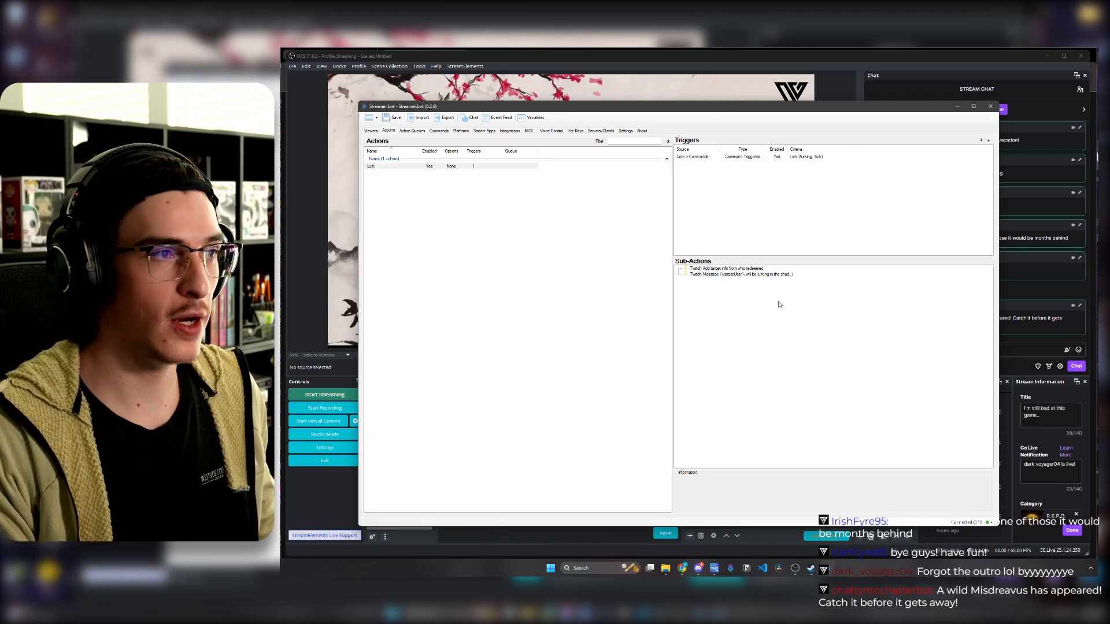
- Test the Lurk action by sending !lurk in the built-in chat window, and close the chat
click(480, 121)
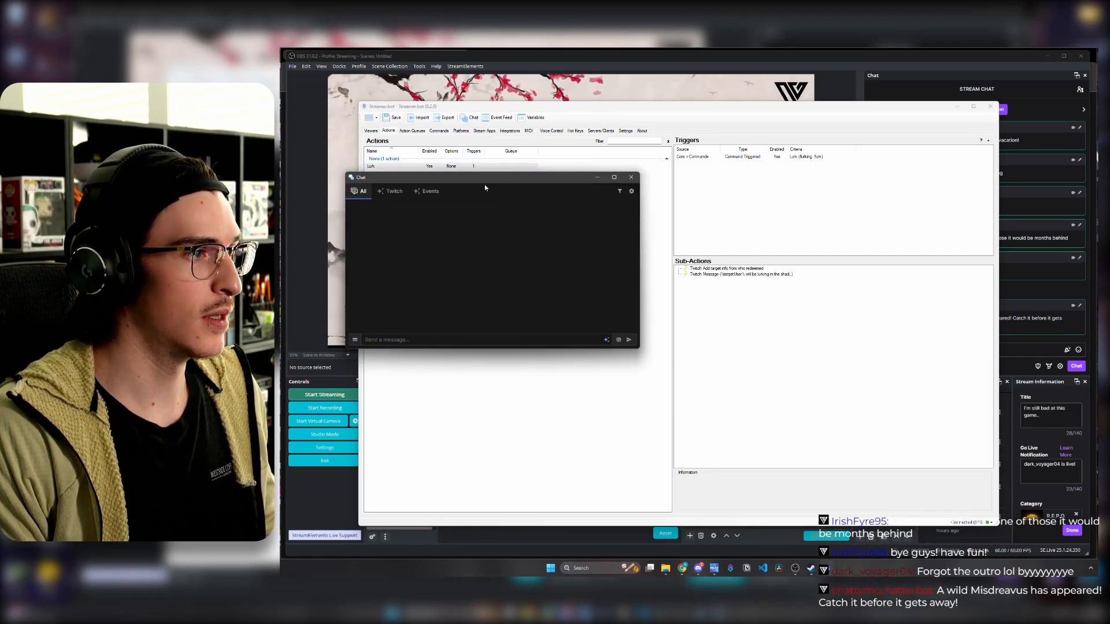
drag(484, 187, 771, 187)
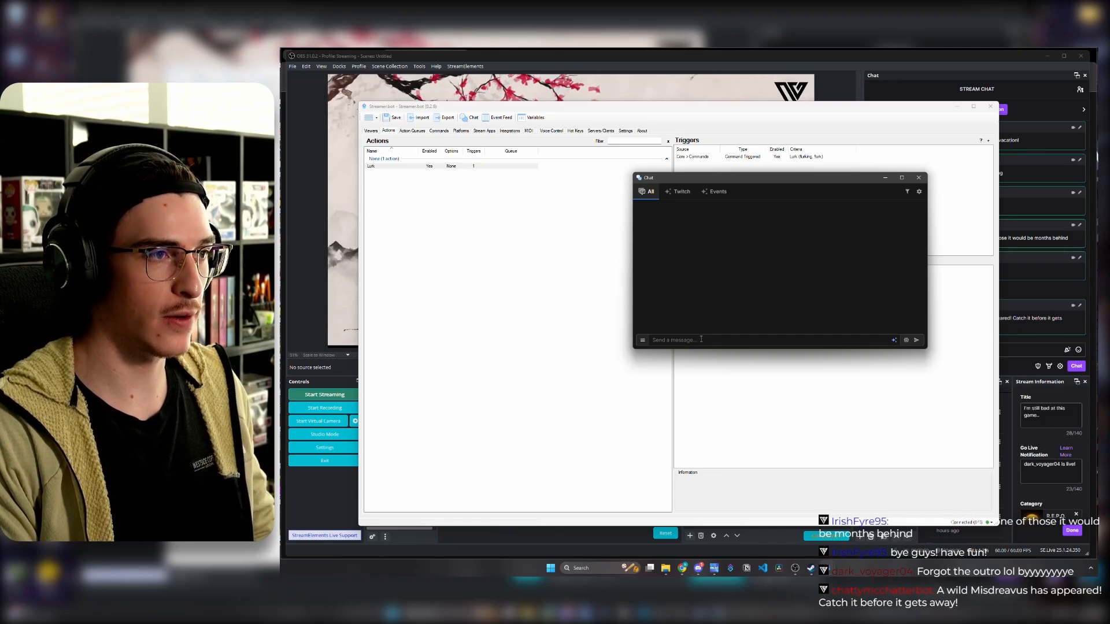
text(!)
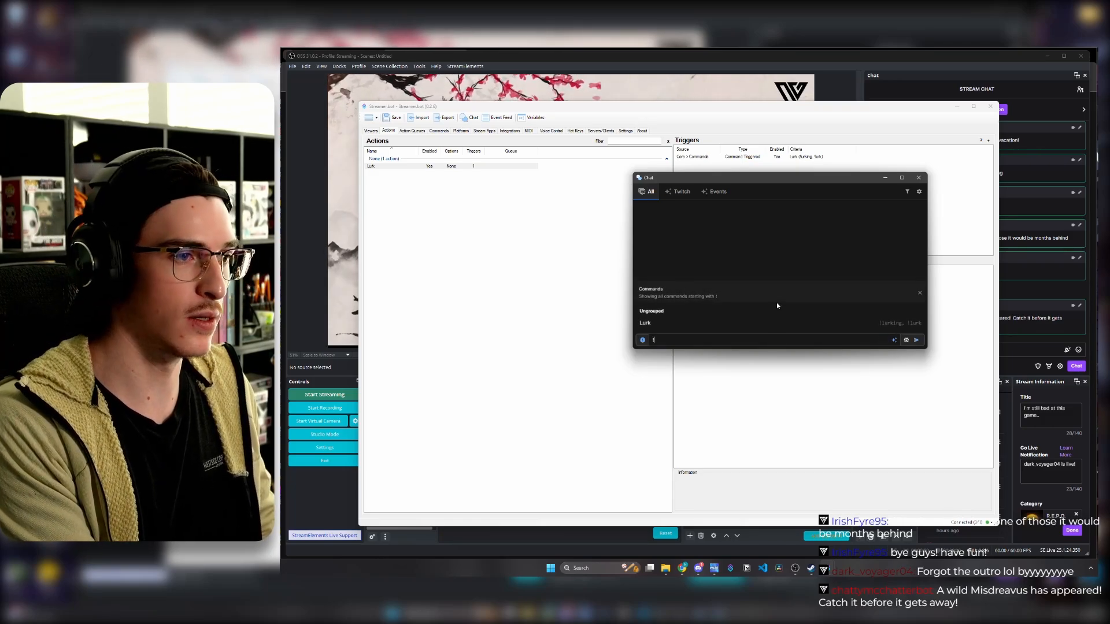
text(lurk)
key(Return)
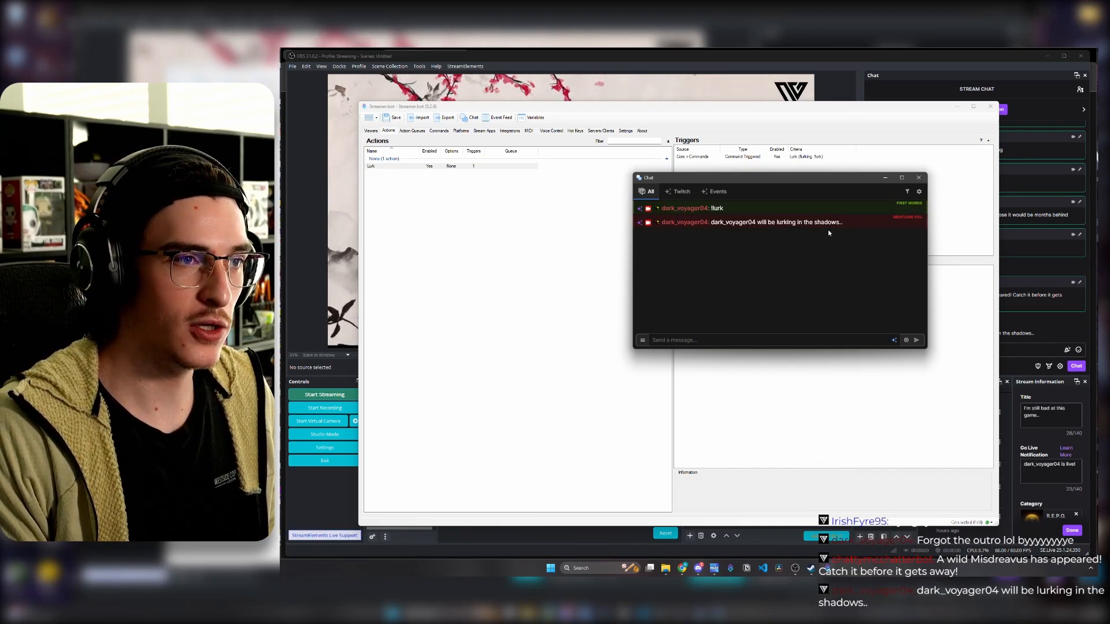
click(915, 180)
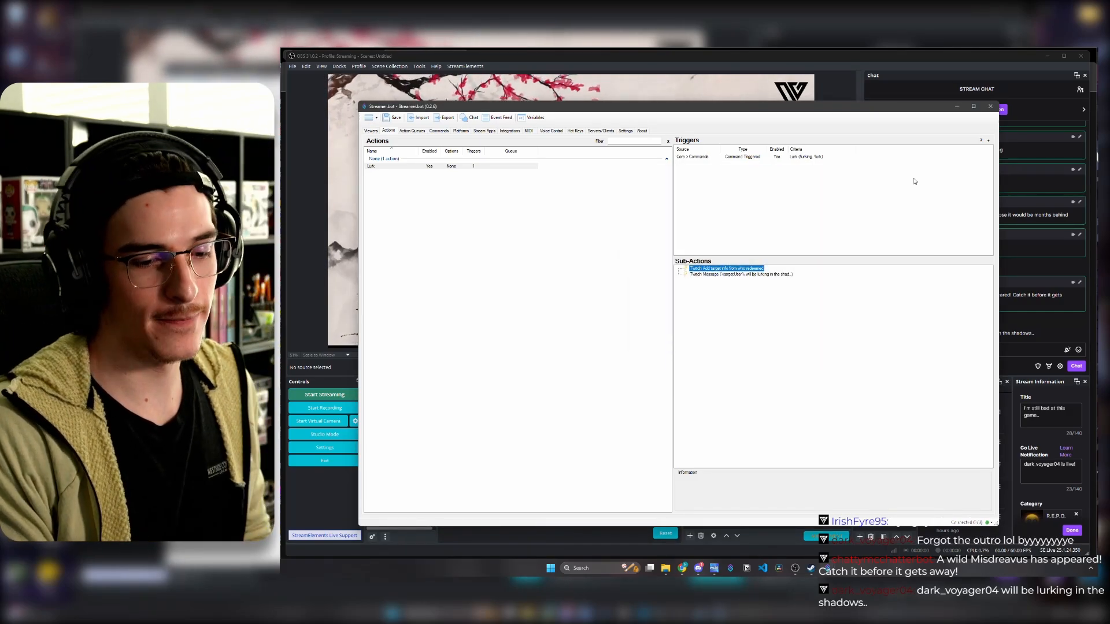
- Create a new action named Discord Timer in the actions list
click(440, 167)
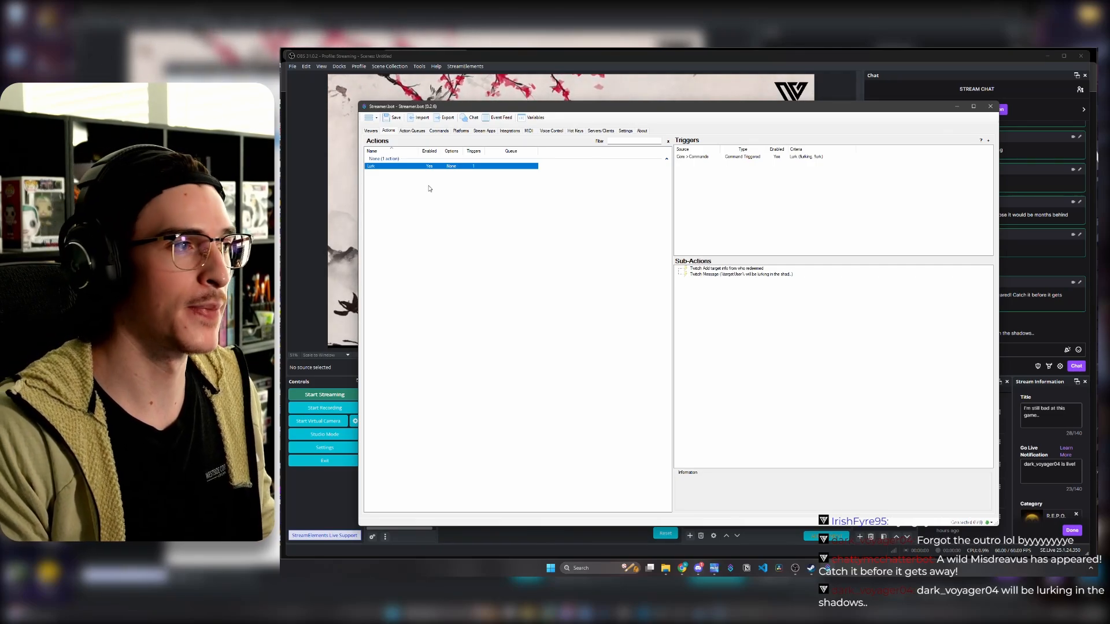
right_click(429, 186)
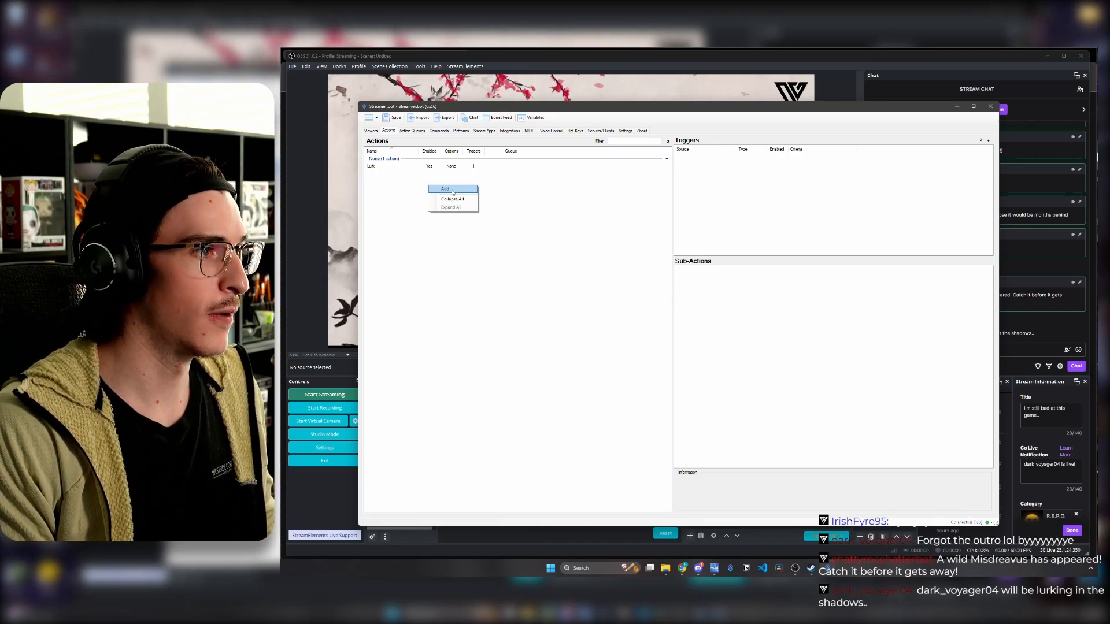
click(452, 190)
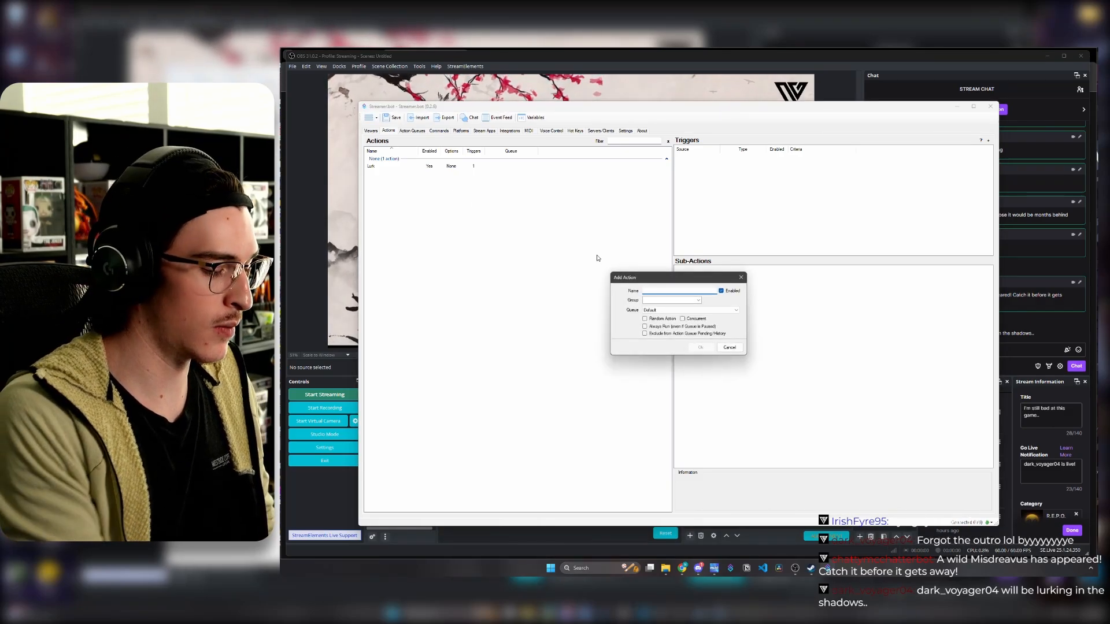
text(Discord)
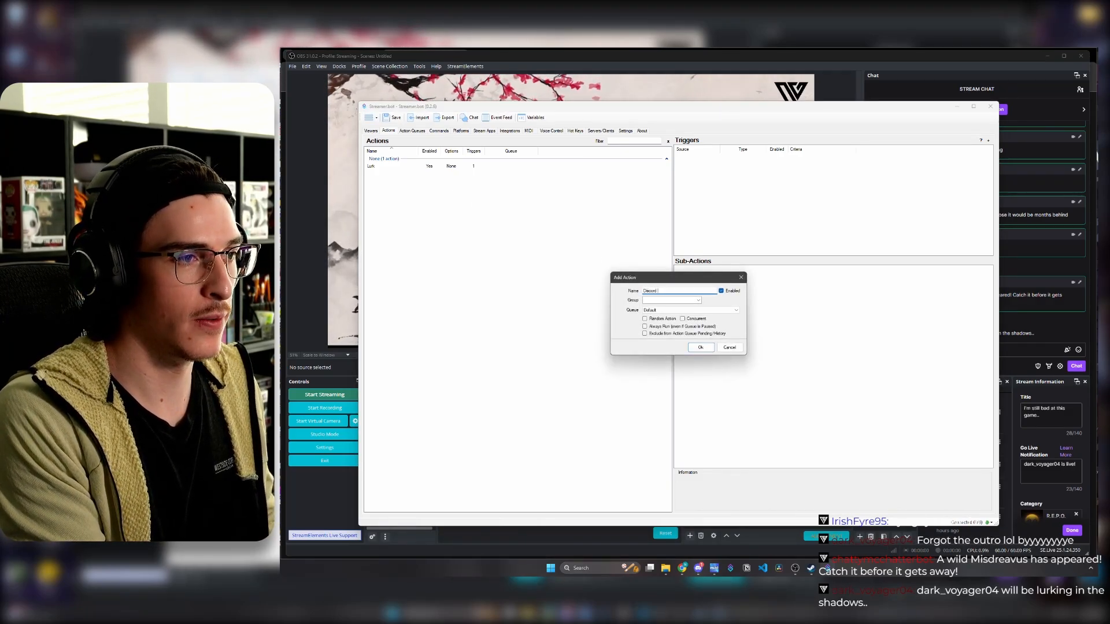
text( Timer)
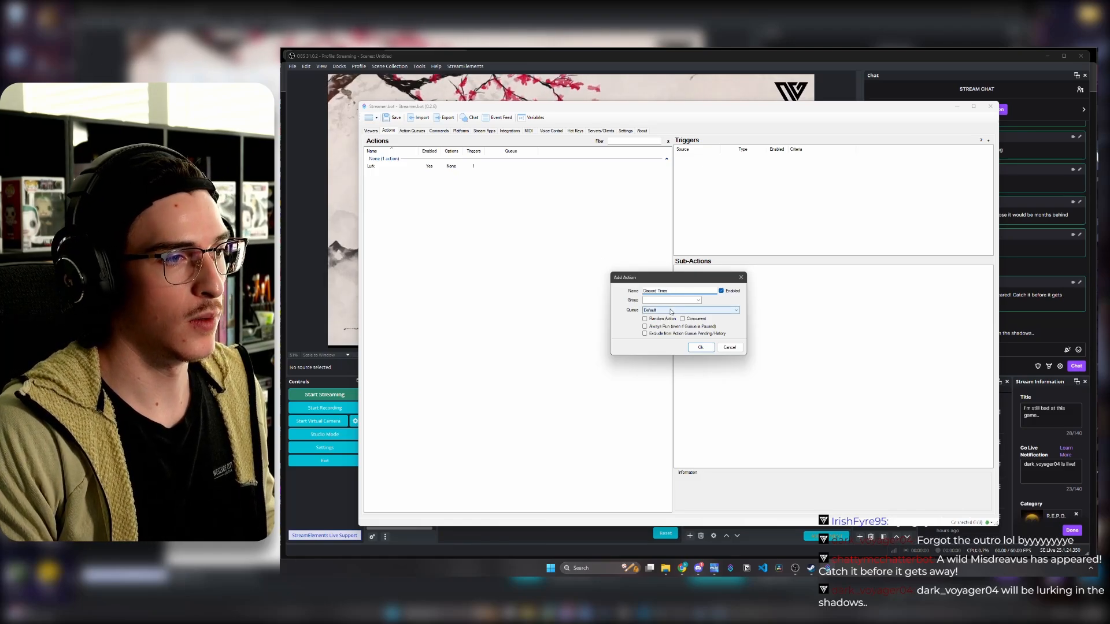
click(700, 347)
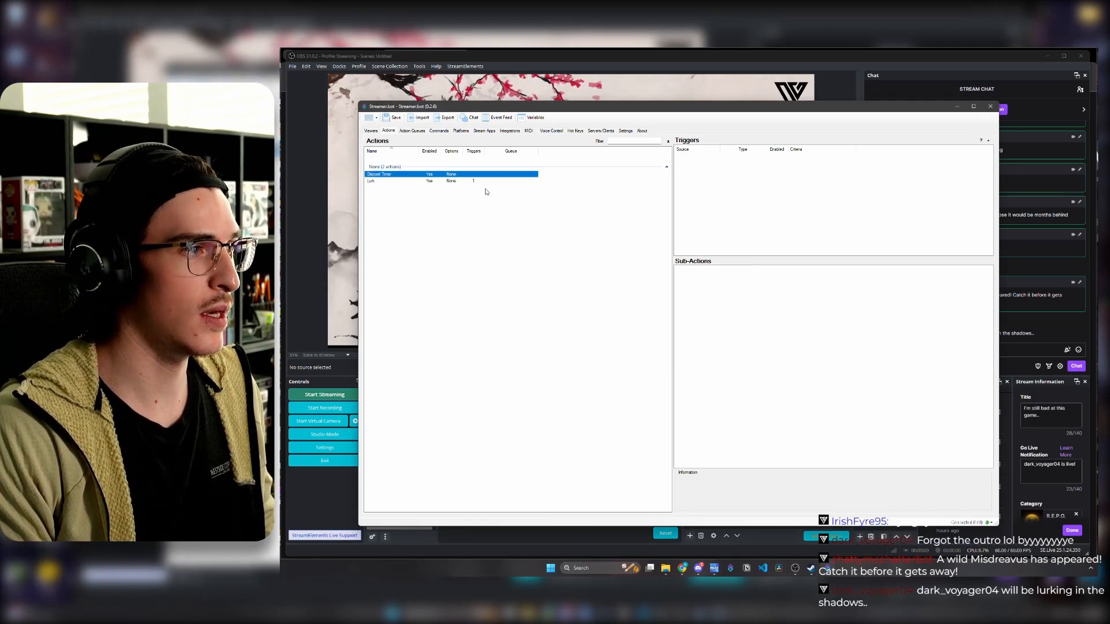
- Add a Core timed-action trigger to Discord Timer using a new timer named Discord with a 10-second interval
right_click(731, 176)
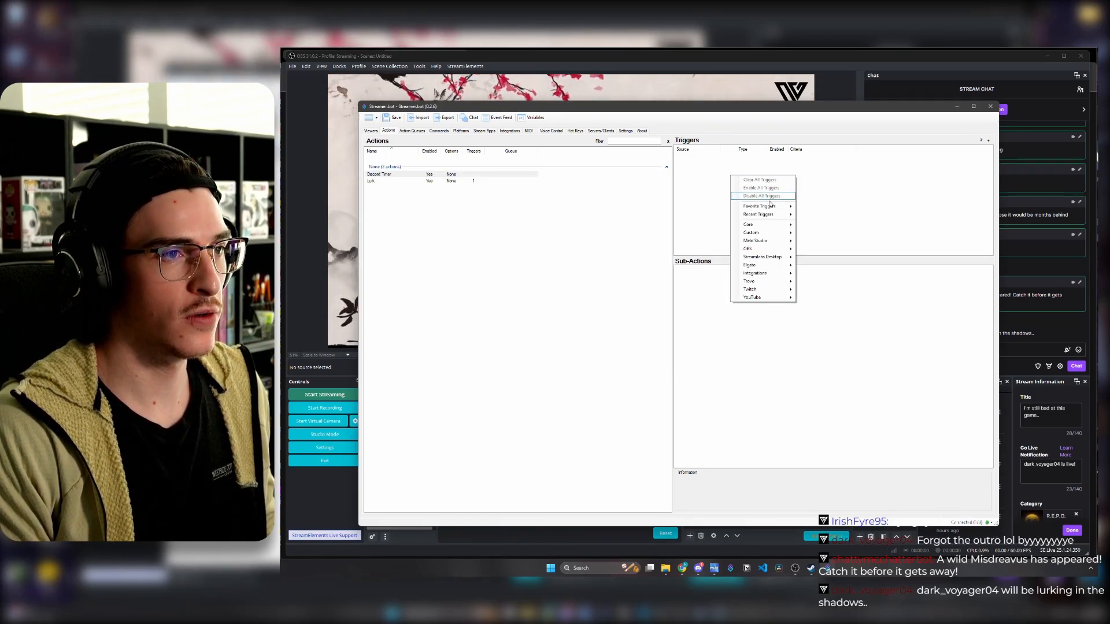
mouse_move(763, 224)
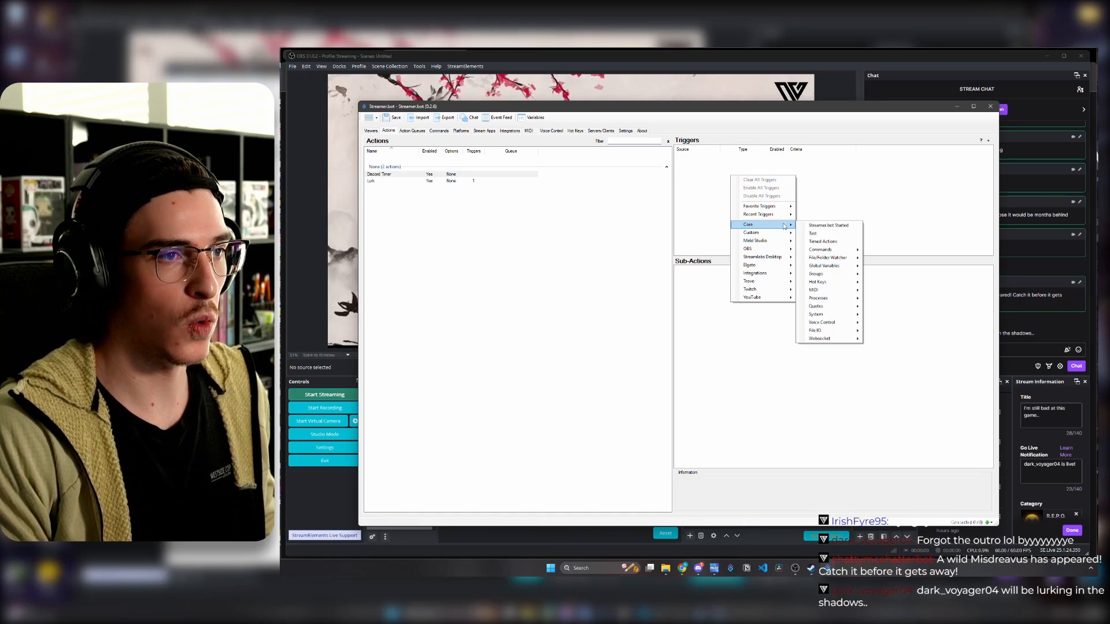
click(833, 242)
click(649, 325)
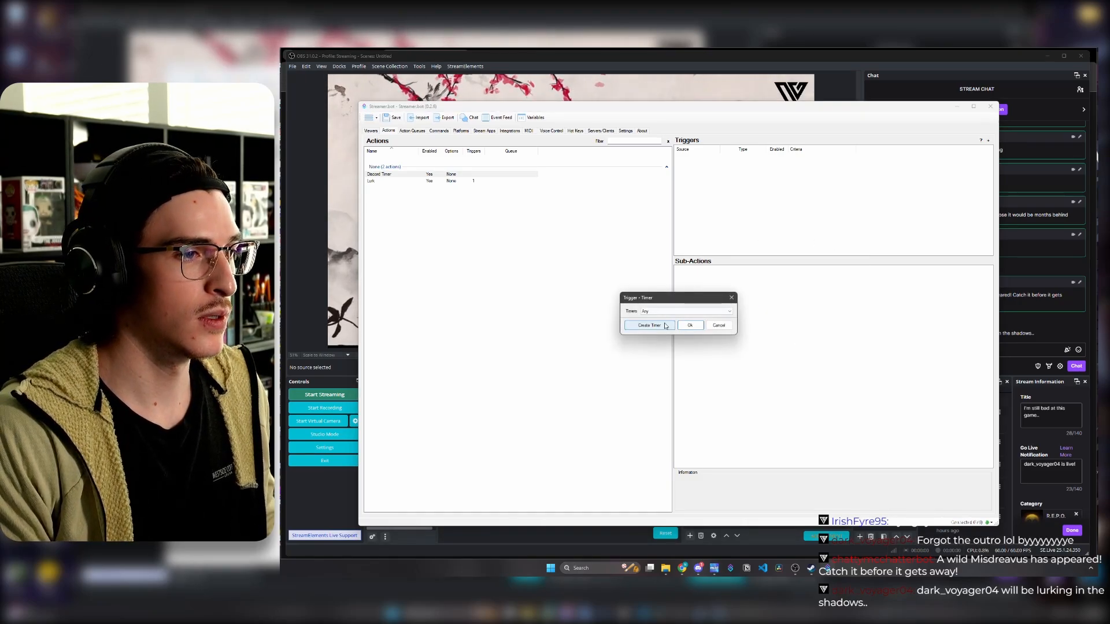
text(D)
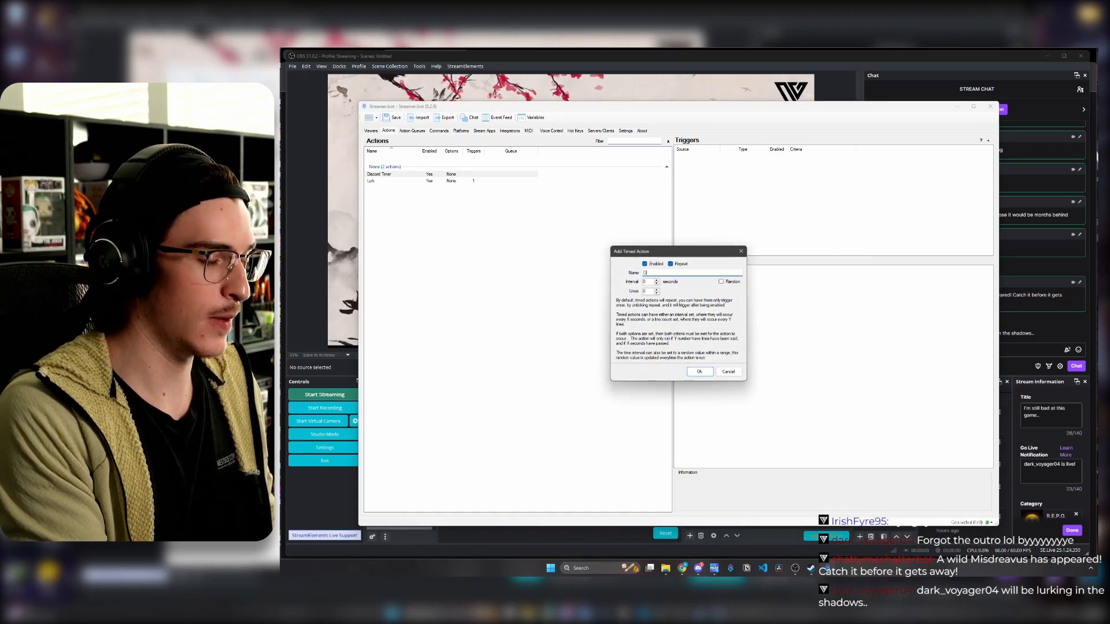
text(iscord)
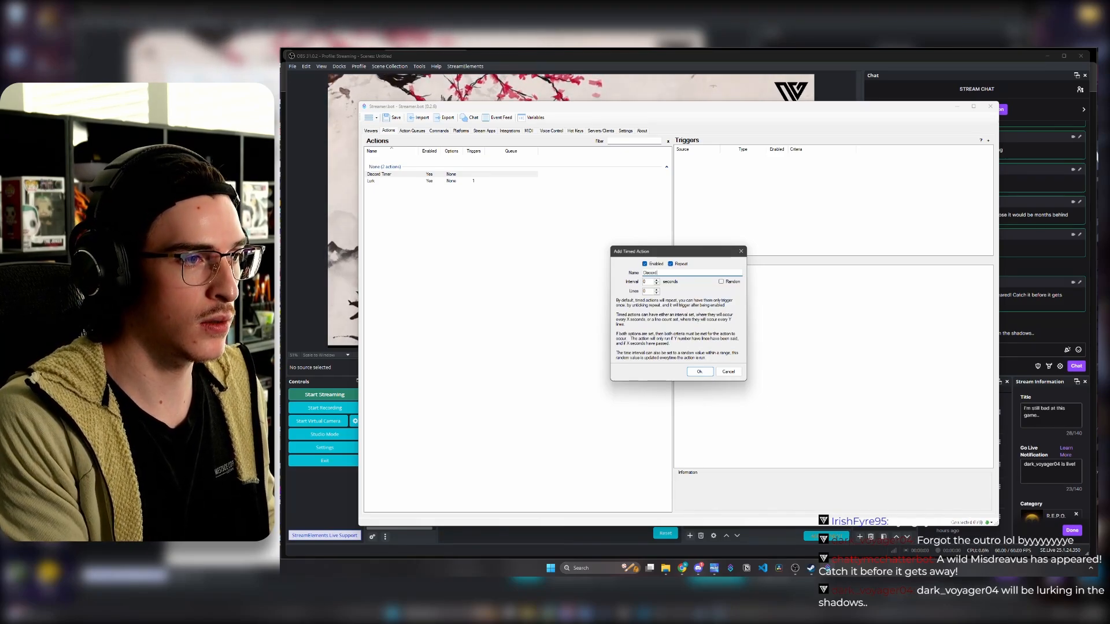
key(Tab)
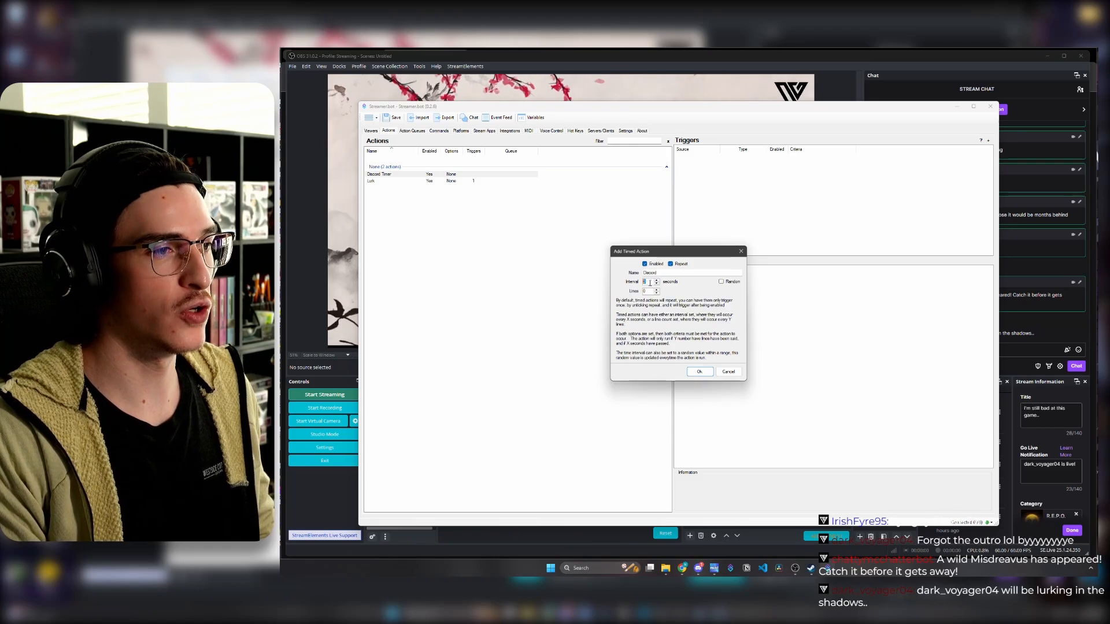
text(1)
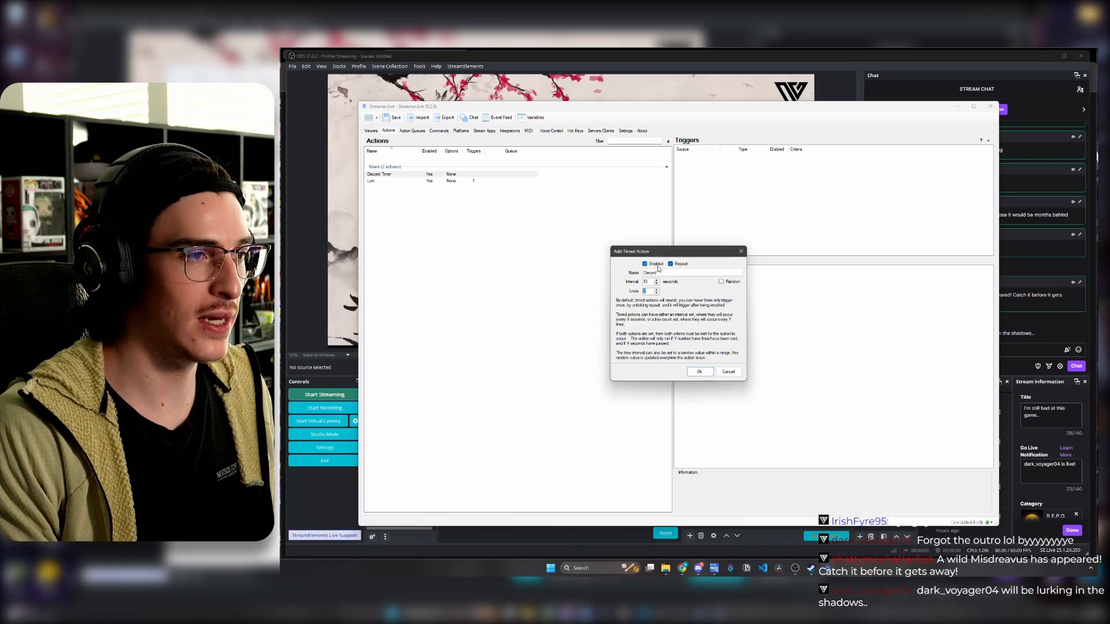
click(699, 371)
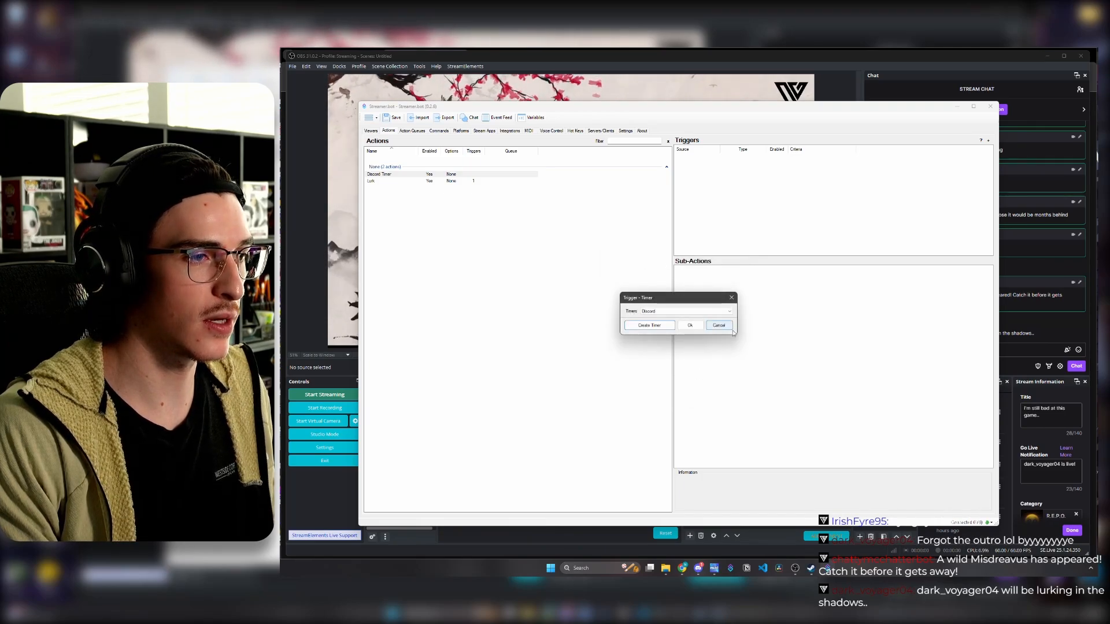
click(689, 326)
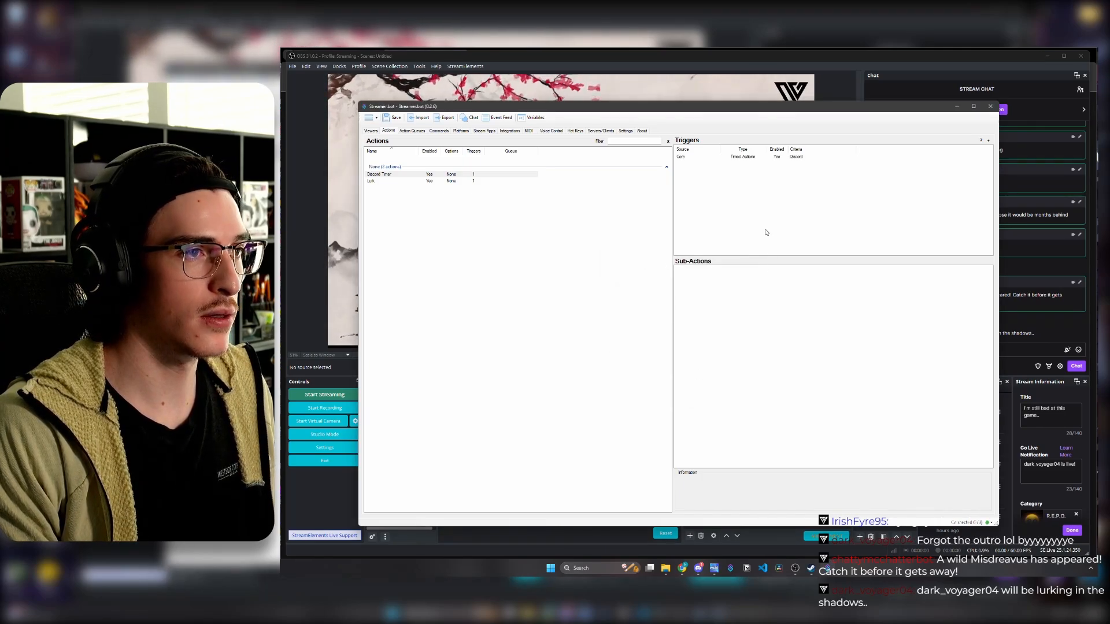
- Start a Twitch Send Message to Channel sub-action for the Discord Timer action
right_click(707, 289)
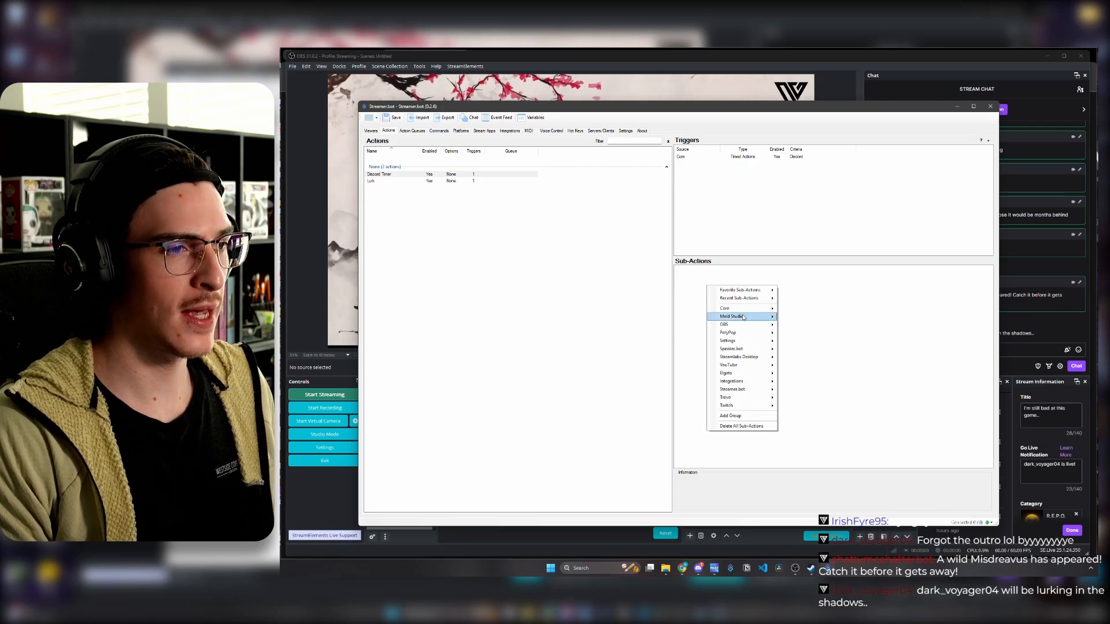
mouse_move(740, 409)
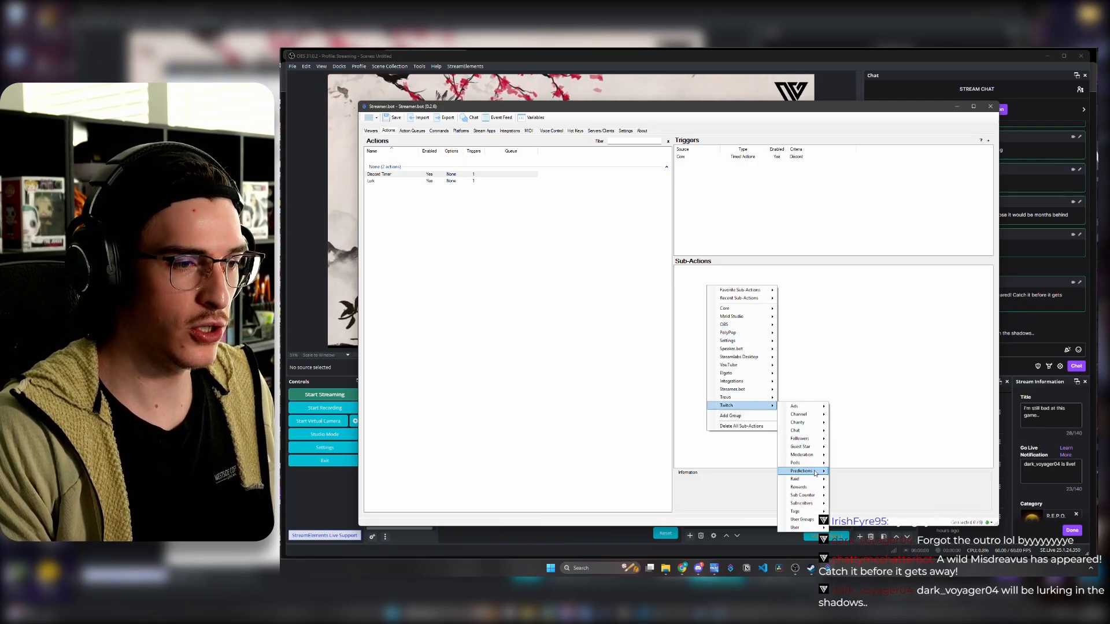
mouse_move(811, 435)
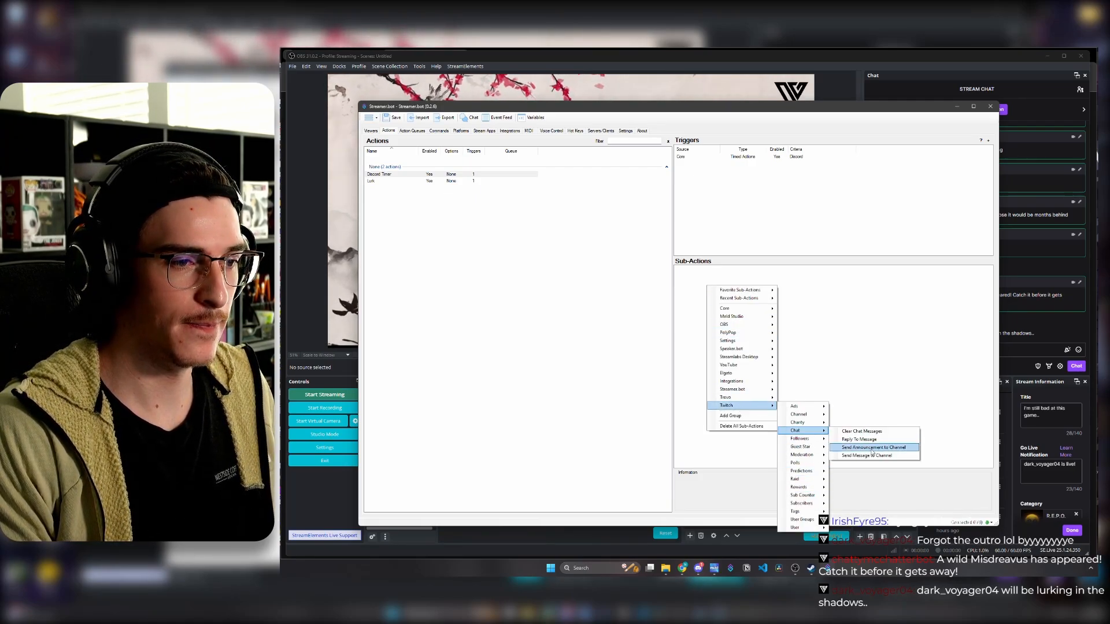
click(867, 450)
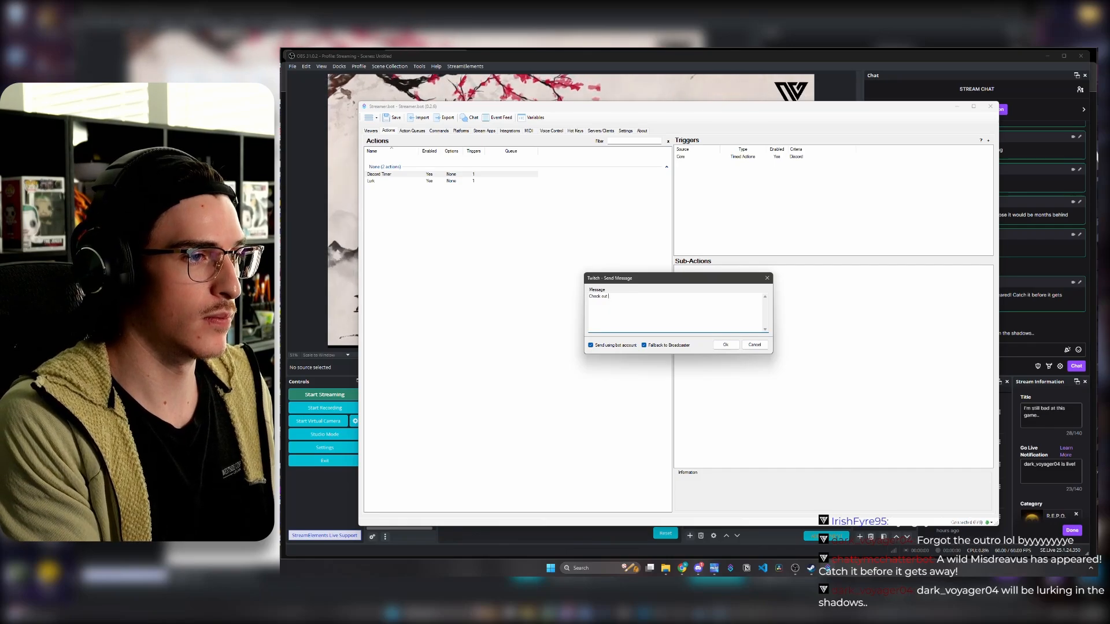
key(BackSpace)
key(BackSpace)
key(BackSpace)
text(dark_vo)
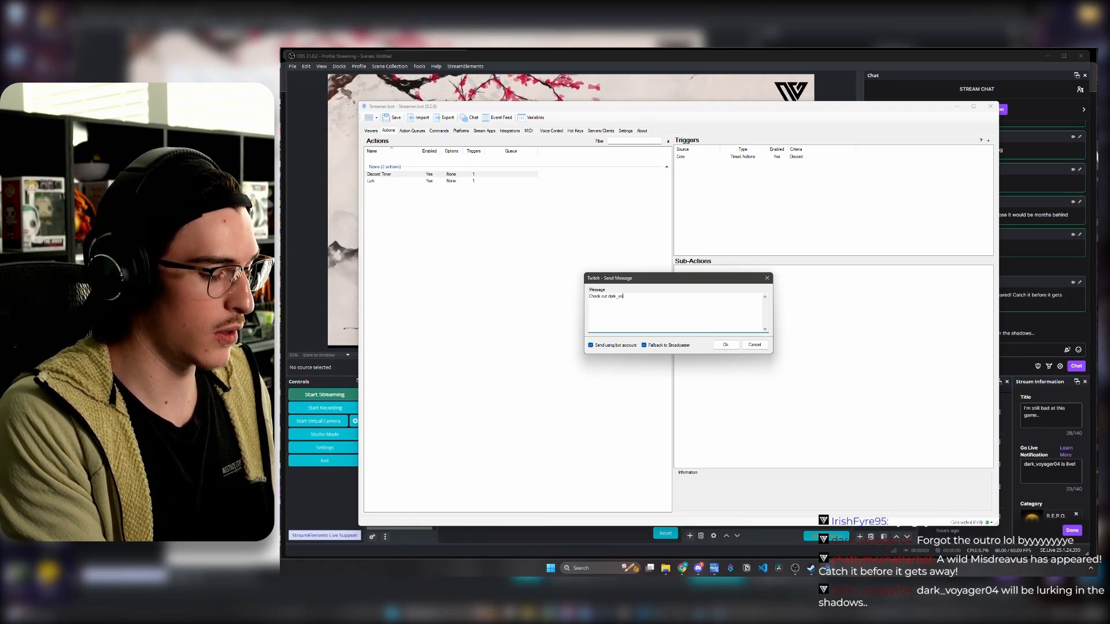
text(yager04)
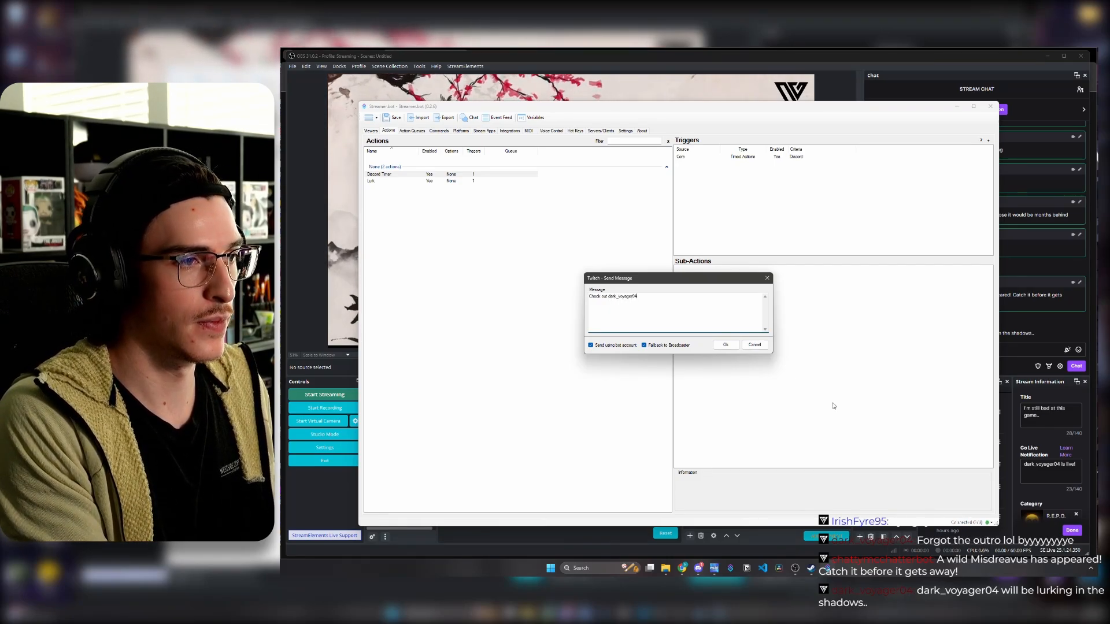
text(!)
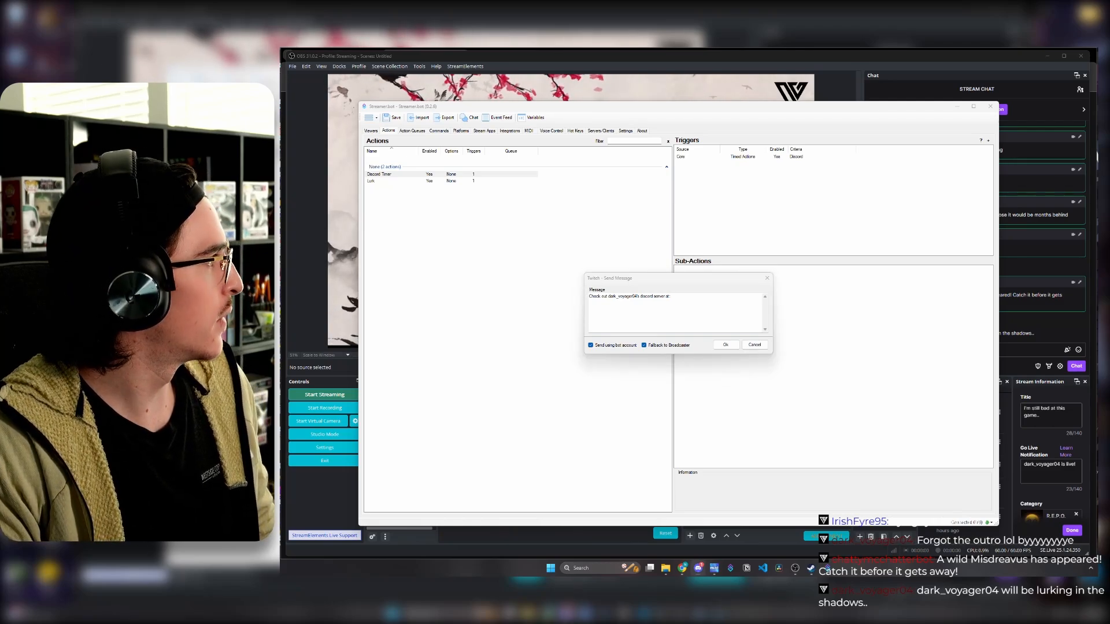
click(685, 300)
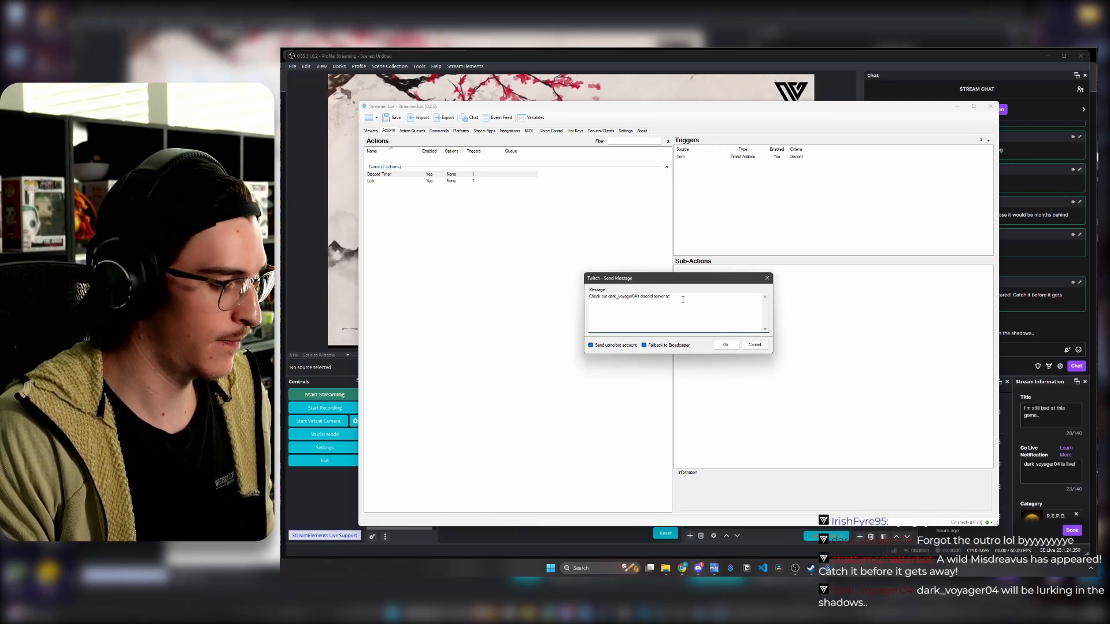
text(https://discord.gg/4vtKQhnw)
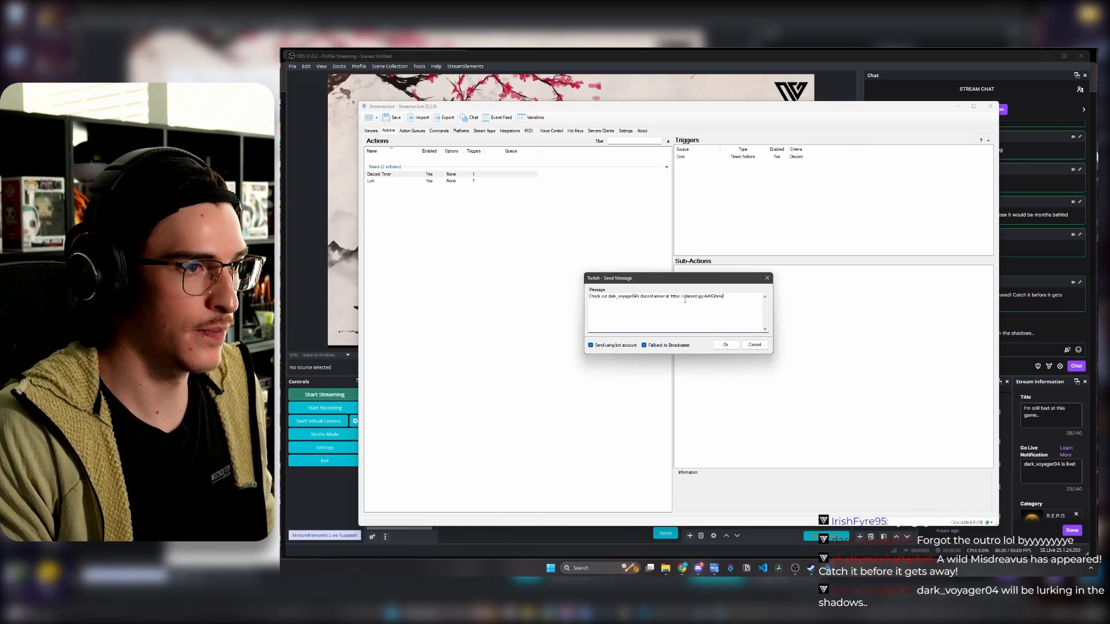
click(726, 345)
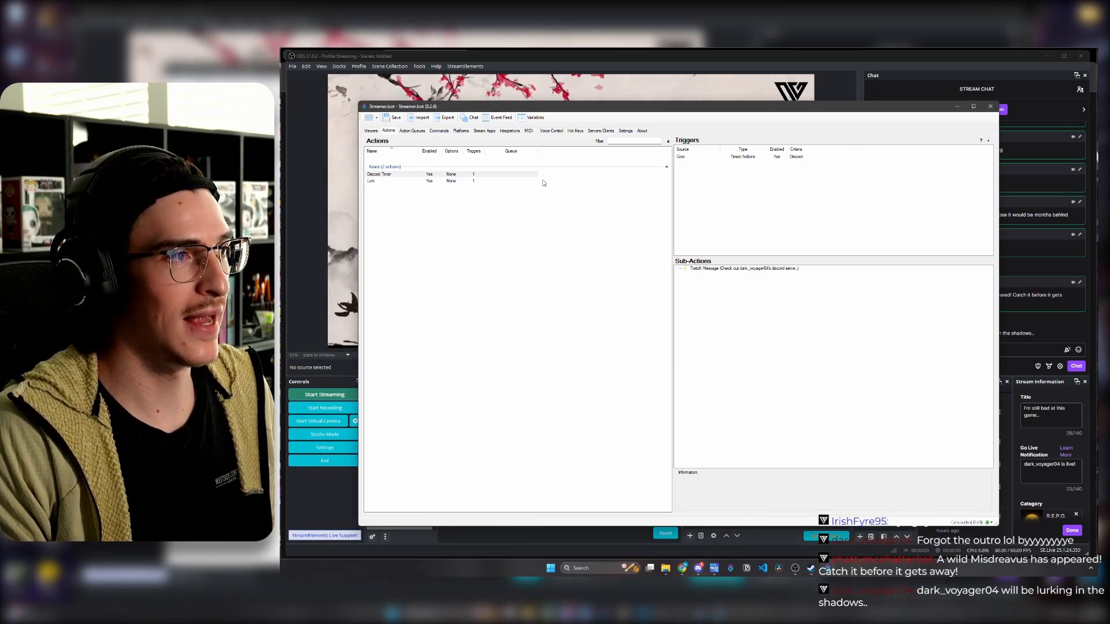
- Watch the timed Discord message post in the built-in chat window, close the chat, and disable the Discord Timer action
click(473, 118)
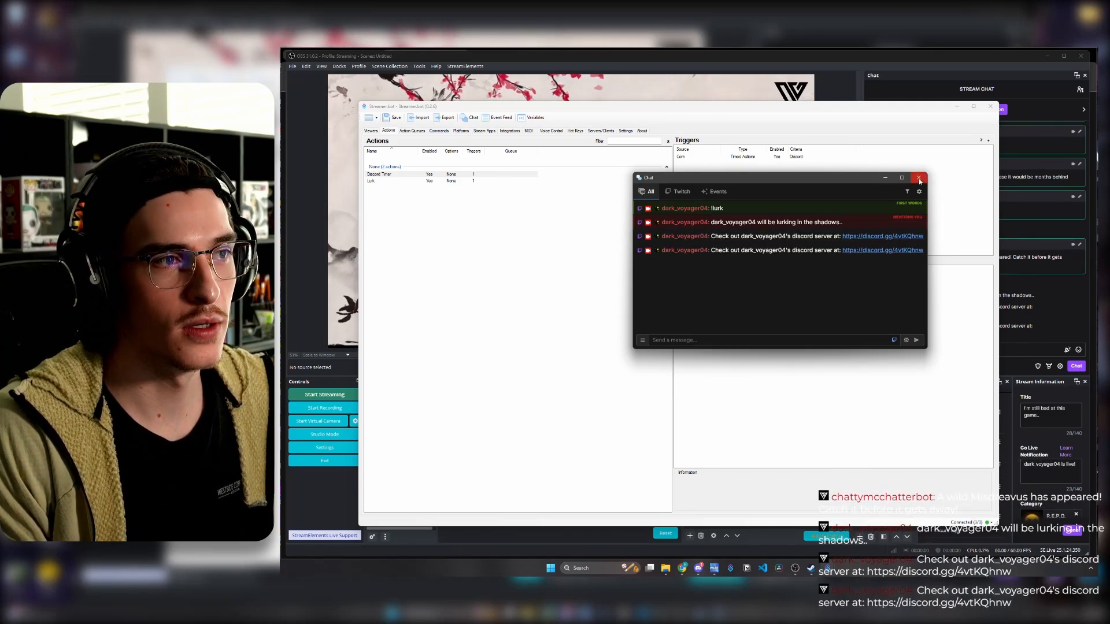
click(443, 174)
right_click(443, 174)
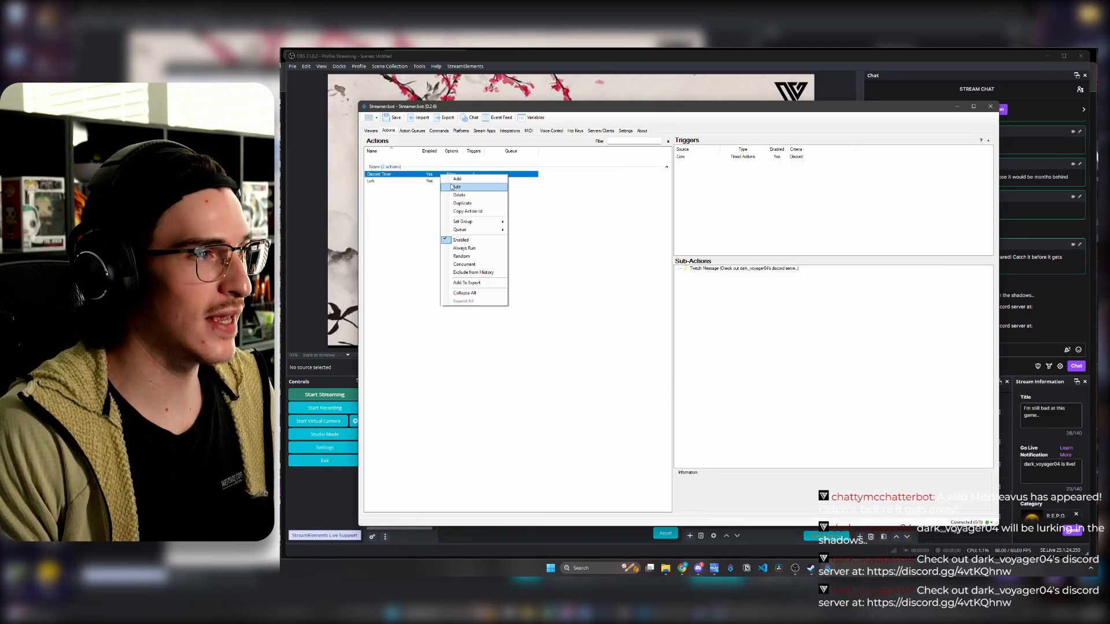
click(471, 240)
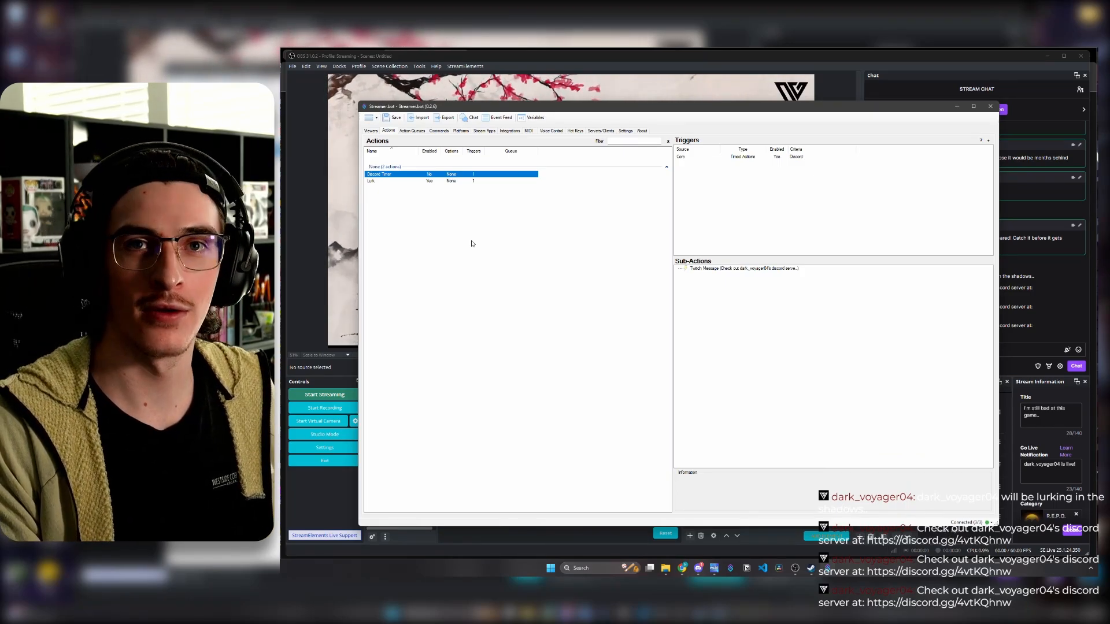
click(479, 195)
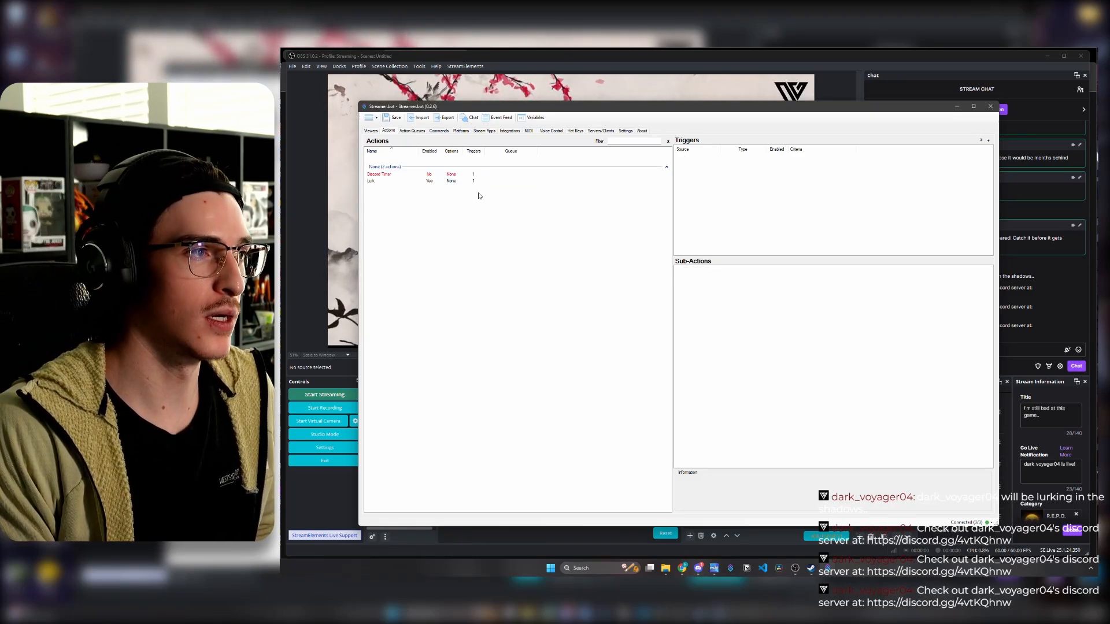
- Create a new action named Boooooo in the actions list
right_click(419, 203)
click(441, 206)
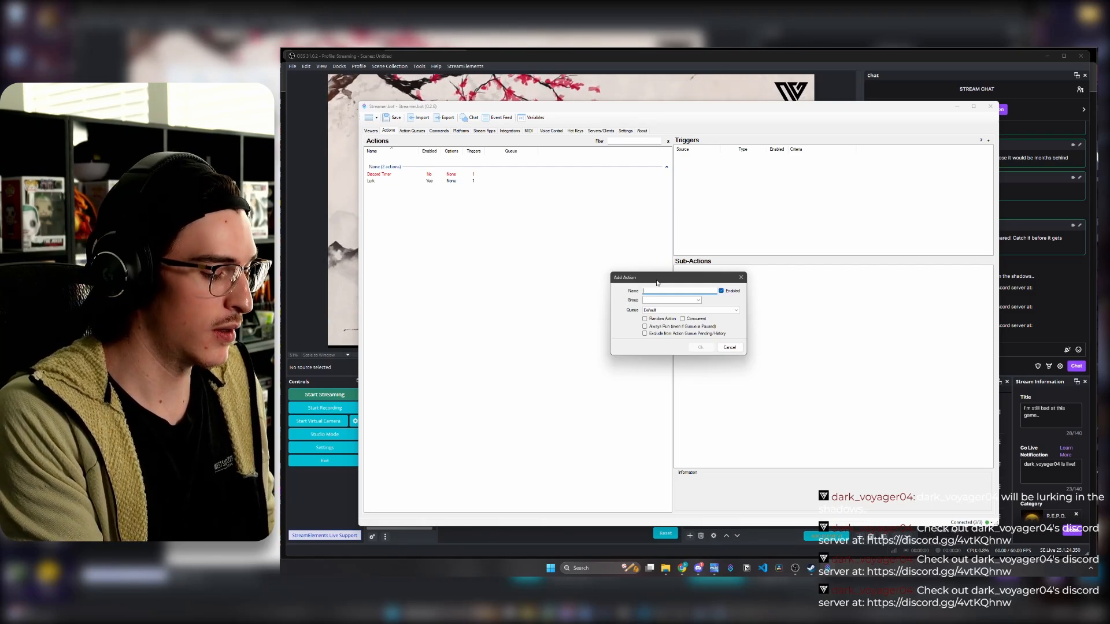
text(Boo)
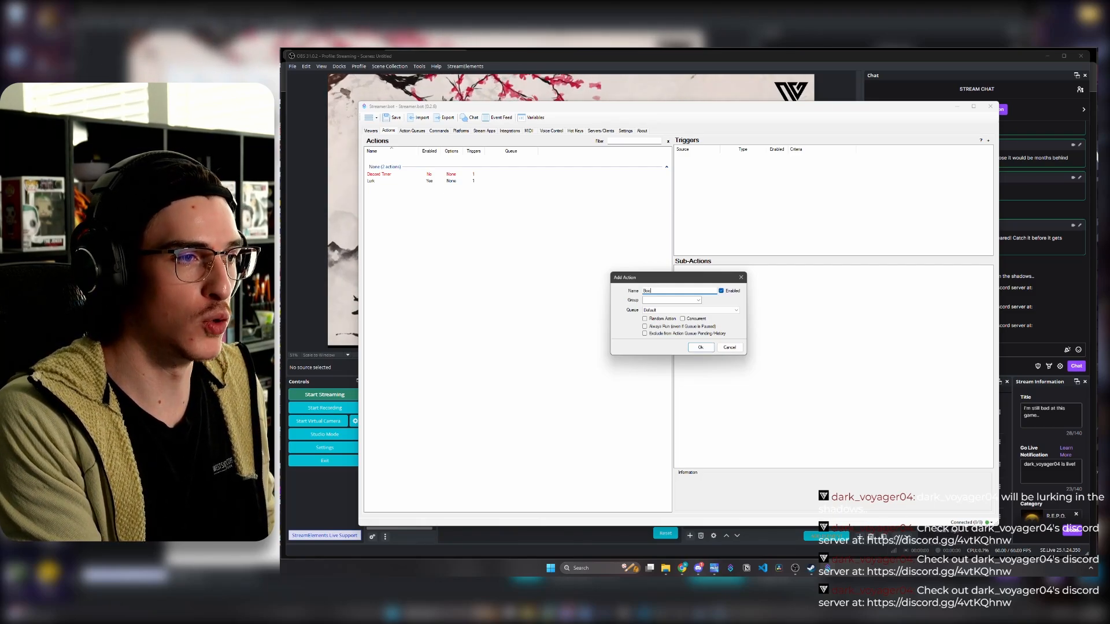
text(oooo)
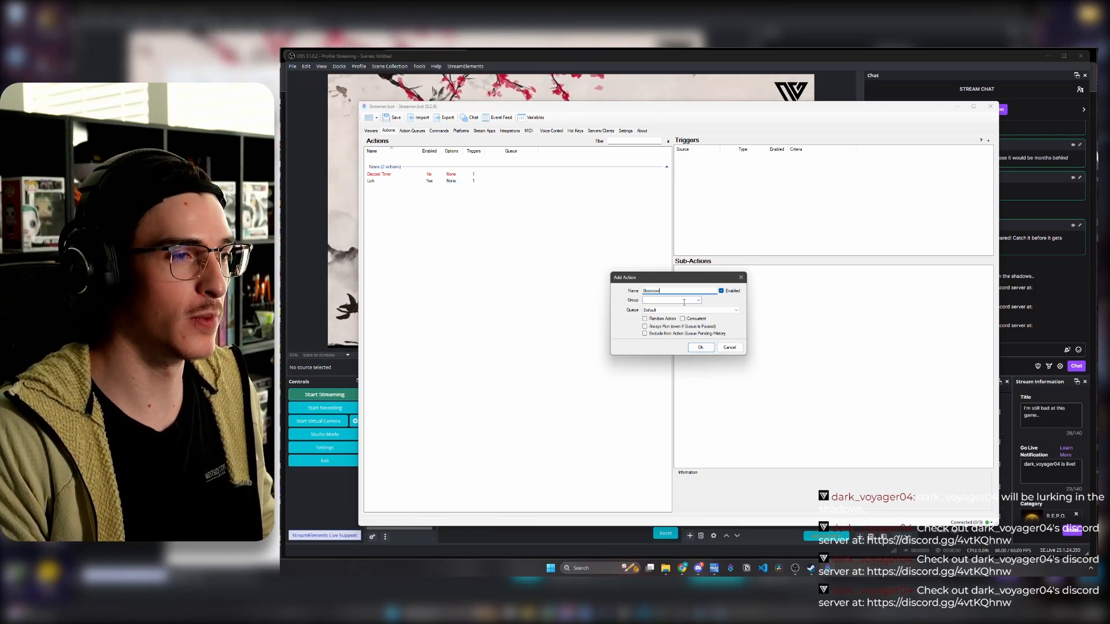
click(700, 348)
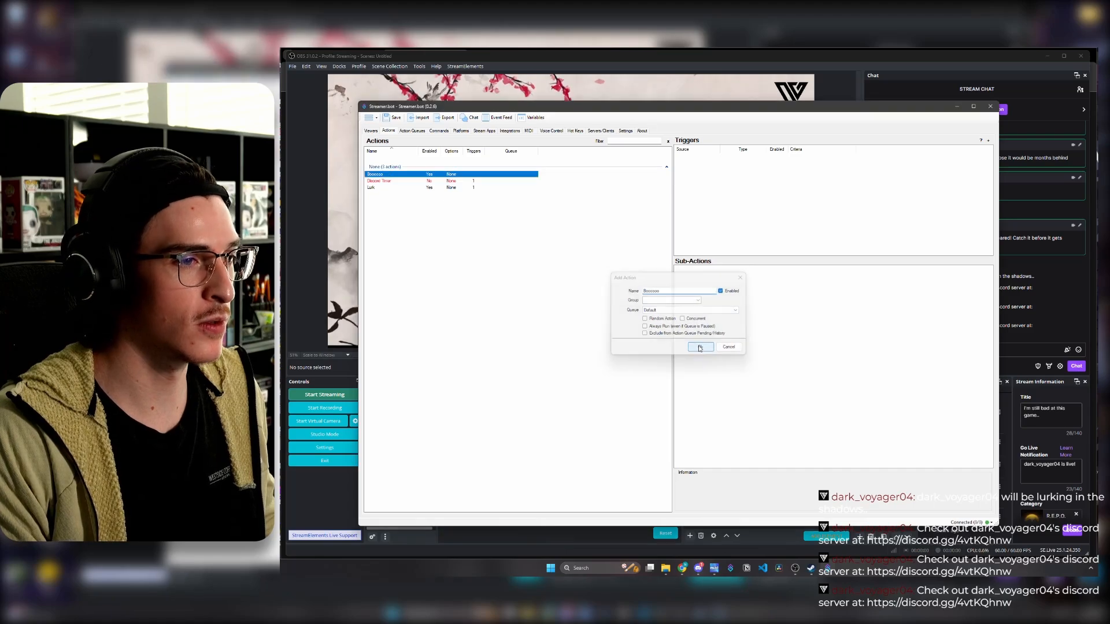
- Start a Twitch Reward Redemption trigger for the Boooooo action and begin creating a new channel reward for it
click(748, 182)
right_click(743, 179)
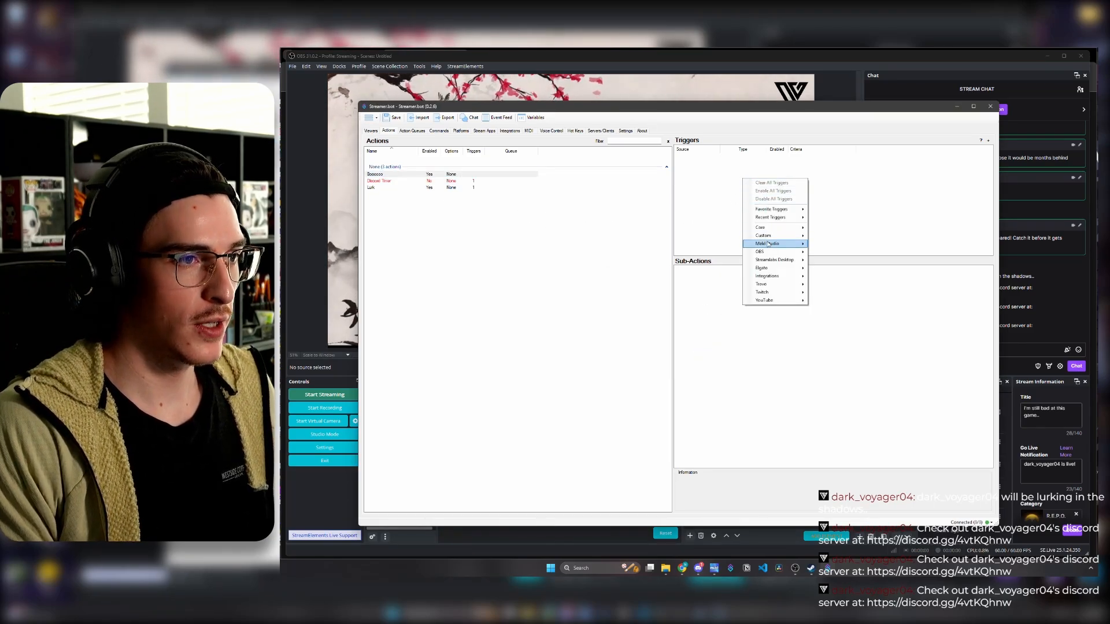
mouse_move(779, 294)
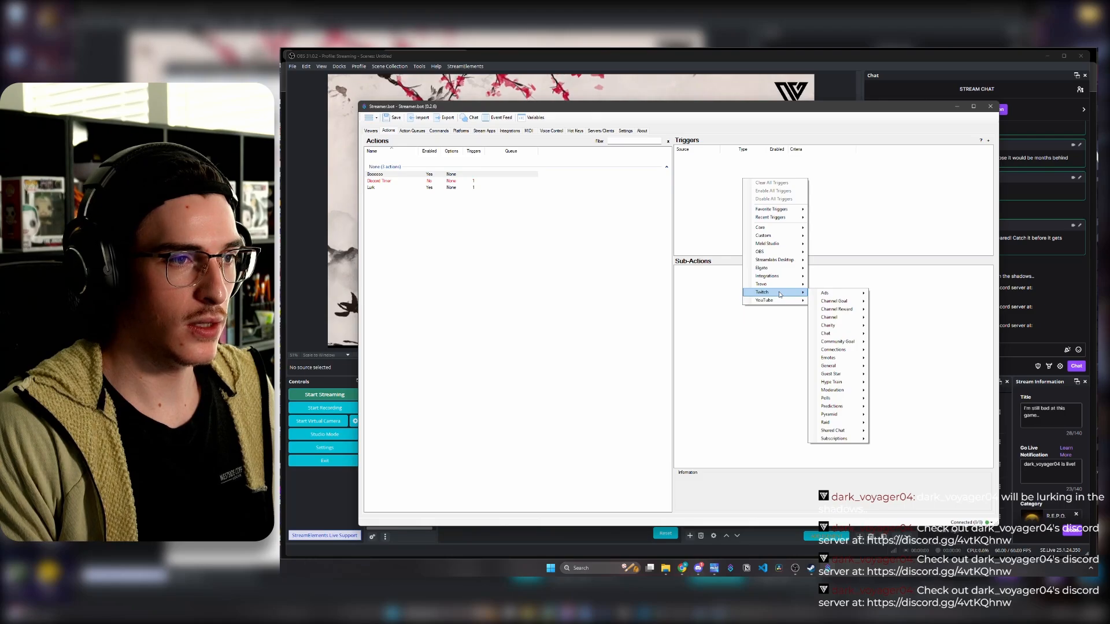
mouse_move(840, 311)
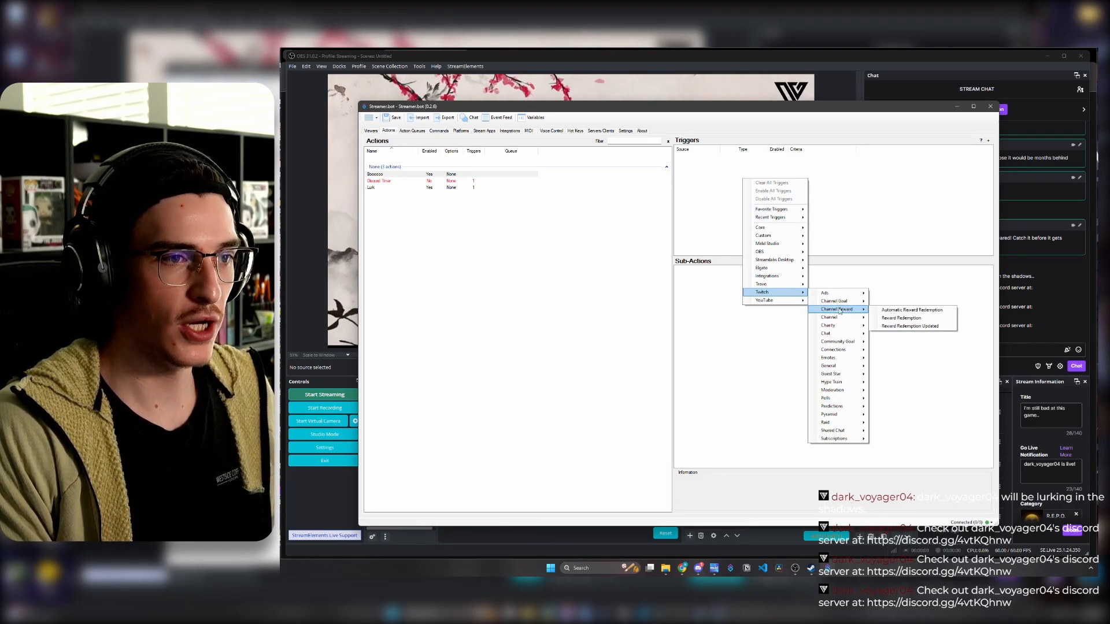
click(901, 318)
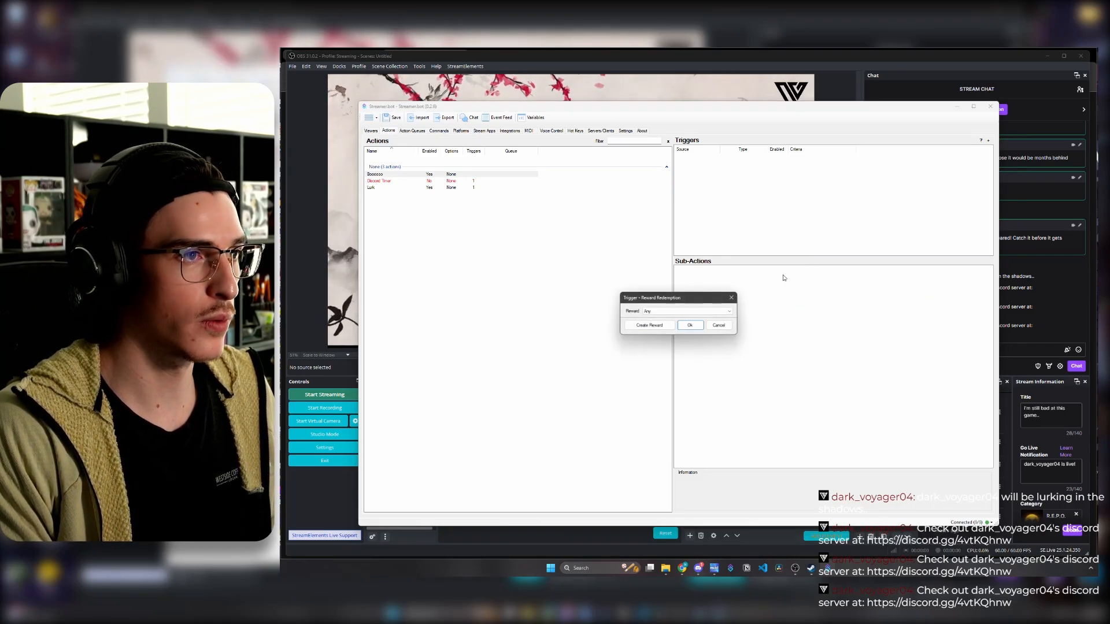
click(658, 327)
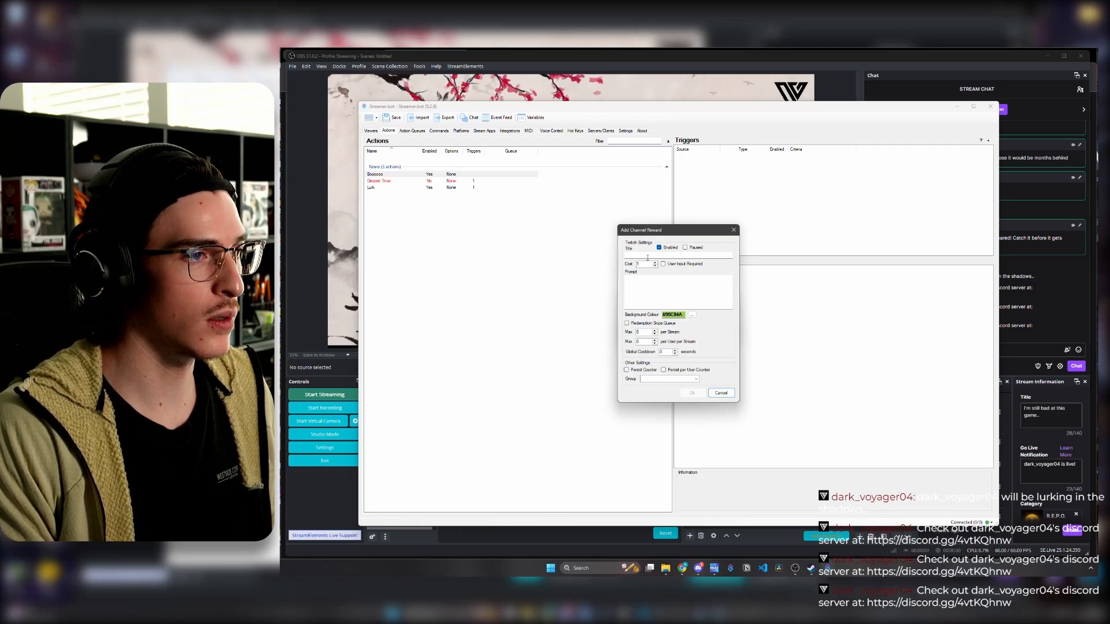
- Title the channel reward Bad Streamer Man and enter the prompt "This will BOOOOOOO at" followed by the streamer's name
text(Bad Streamer)
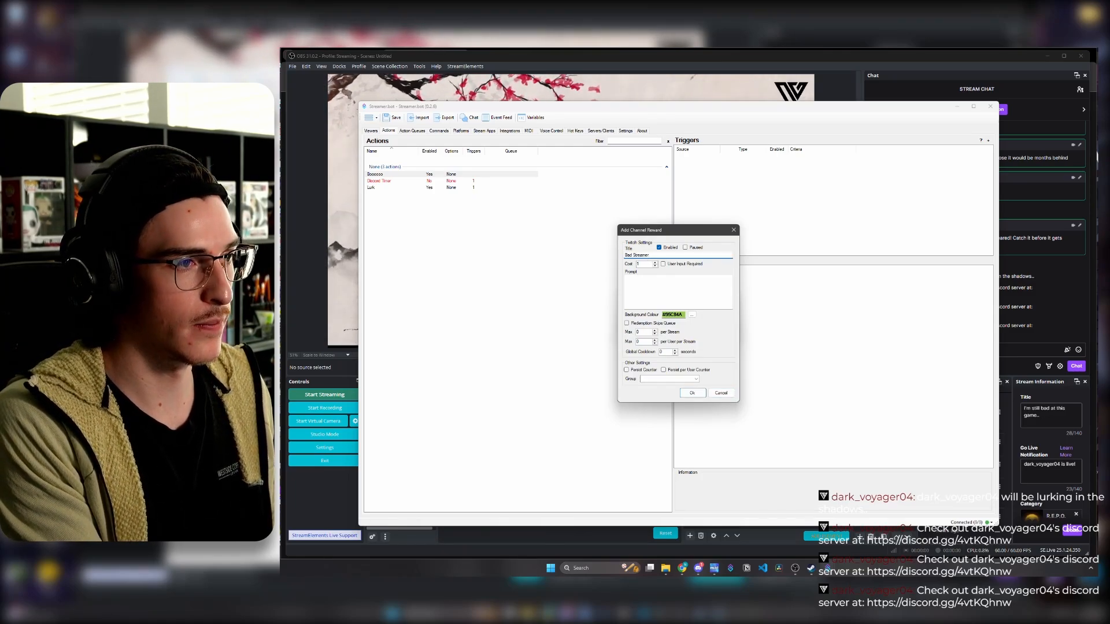
text( Man)
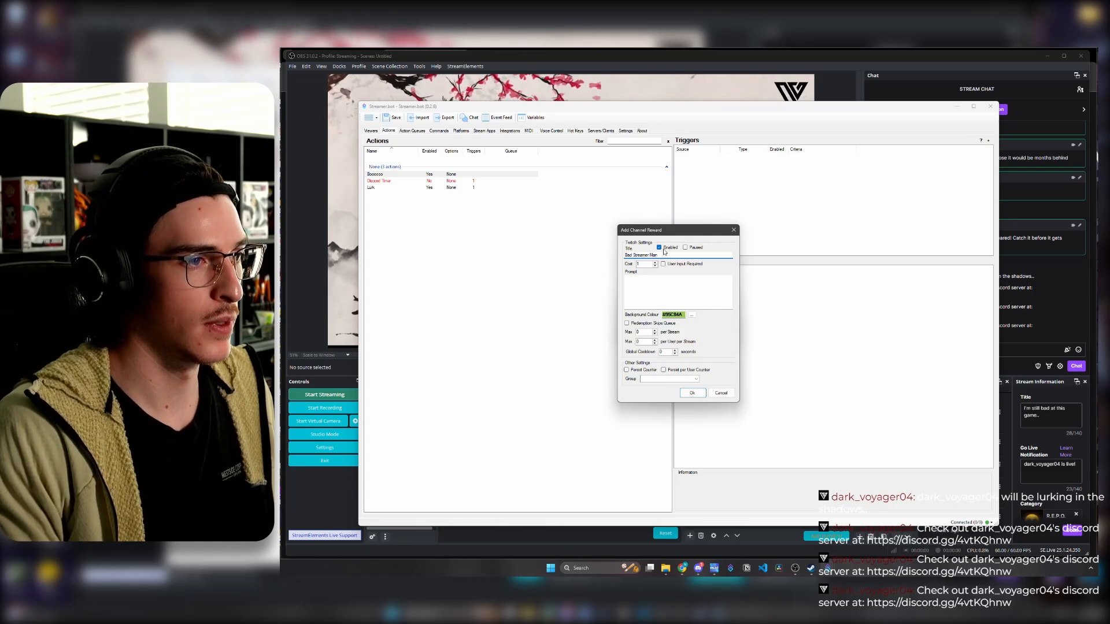
key(Tab)
click(670, 285)
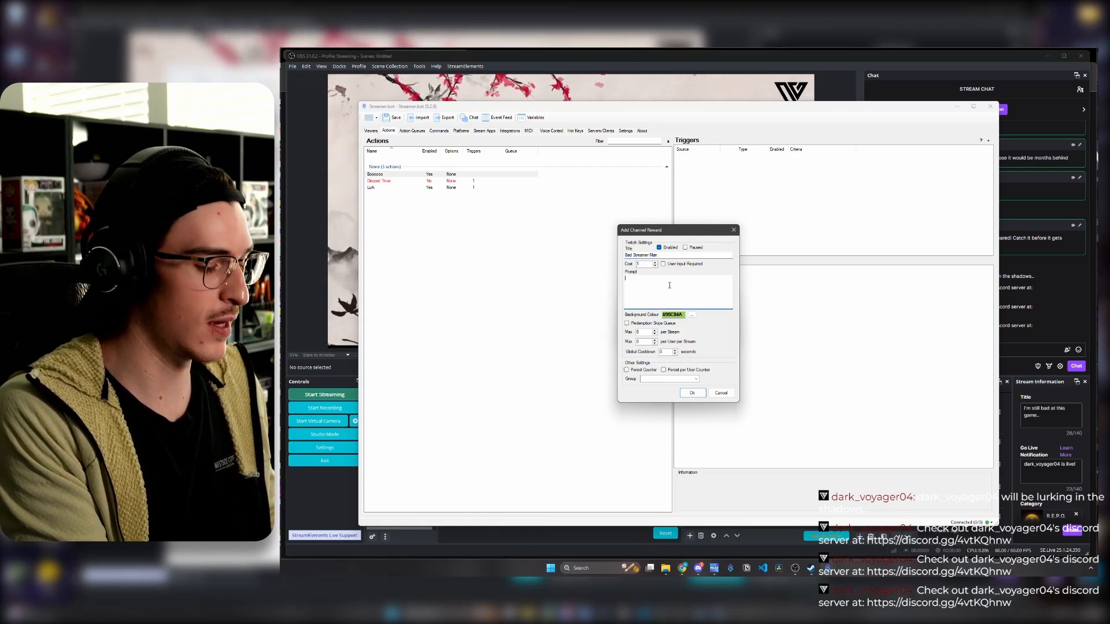
text(This will B)
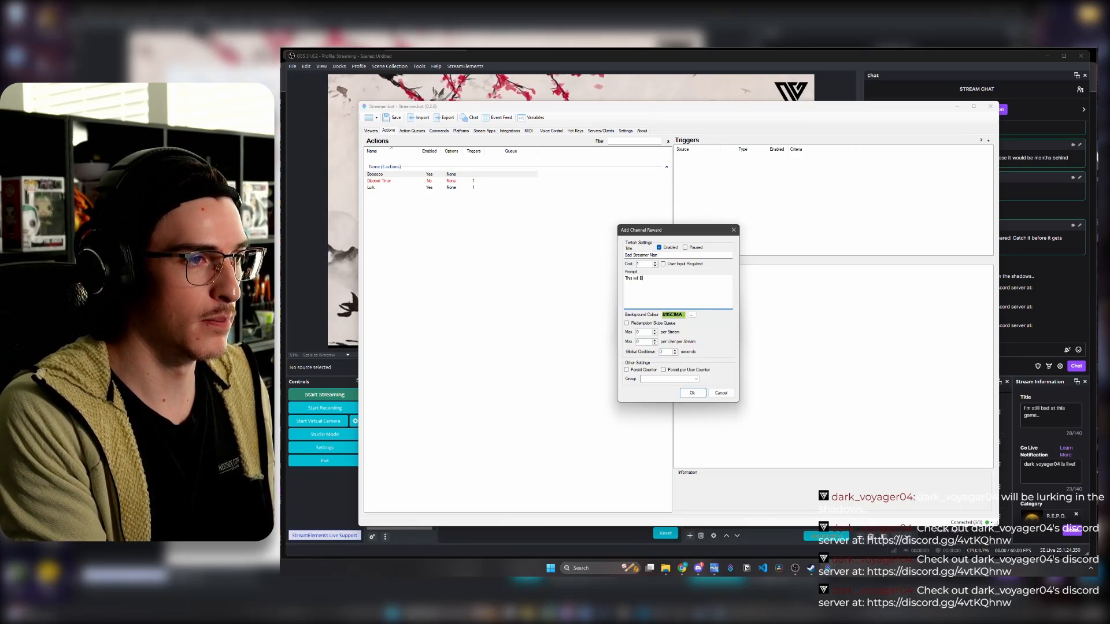
text(OOOOOOO at )
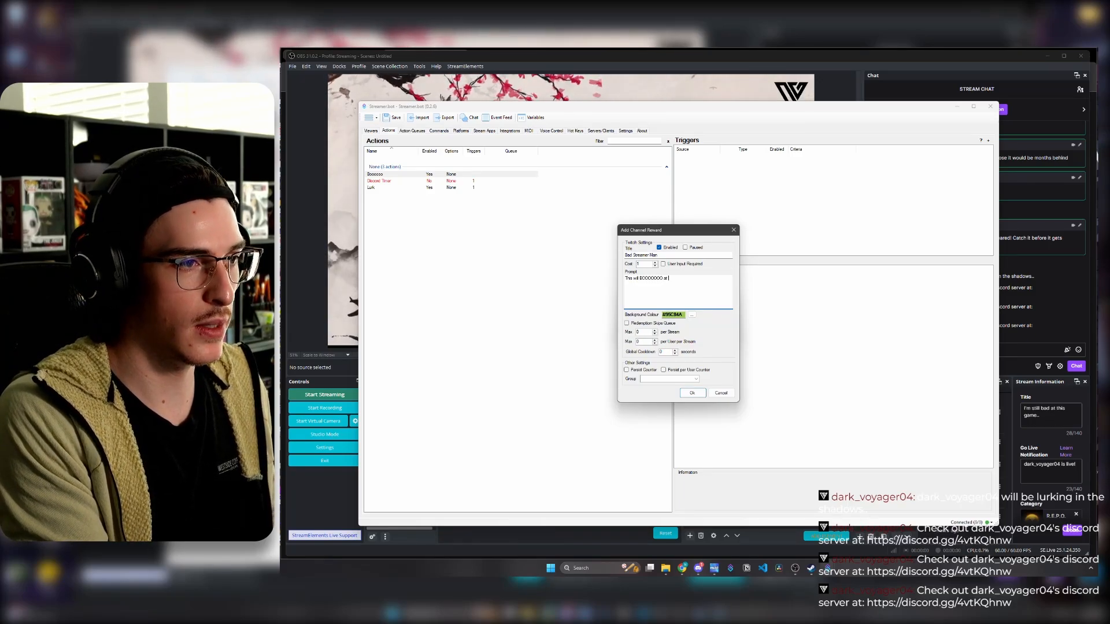
text(dark_b)
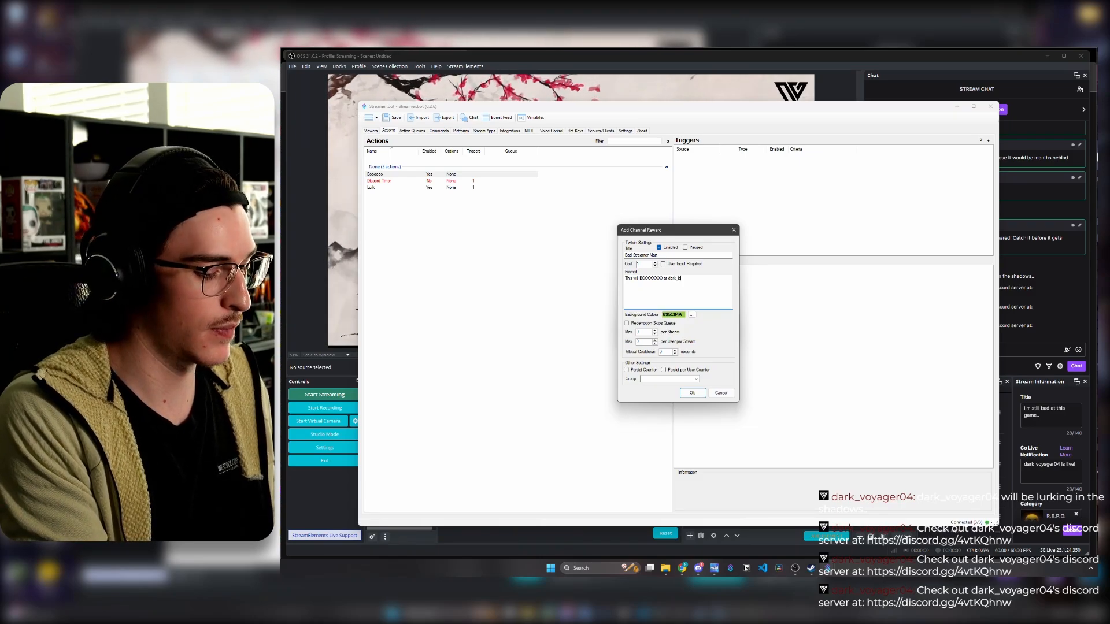
key(BackSpace)
text(voyager)
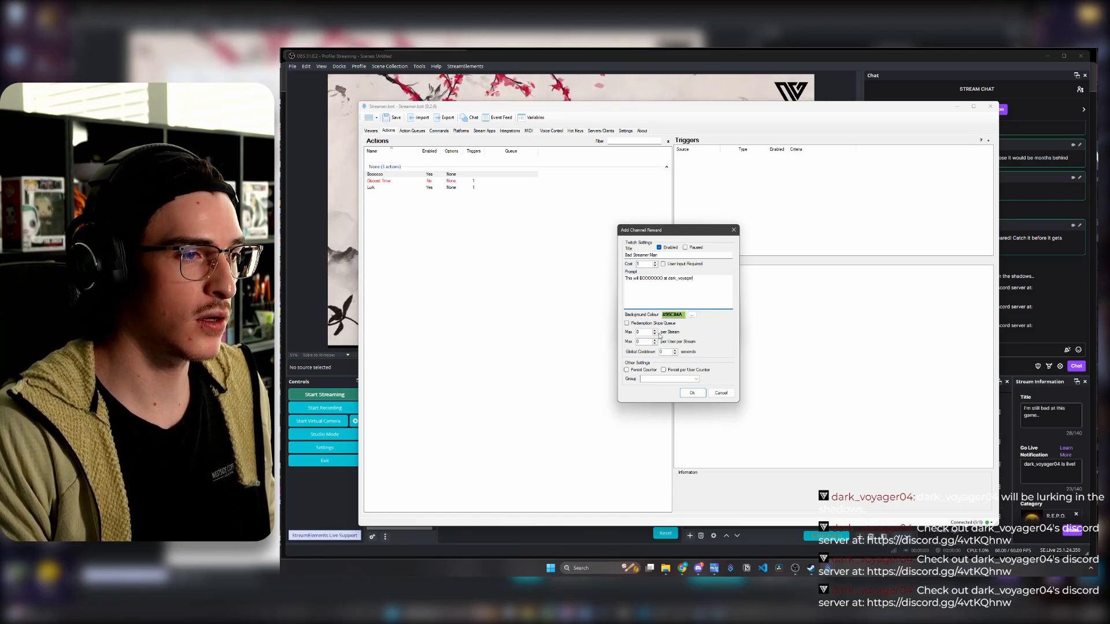
- Save the Bad Streamer Man reward with its default redemption limits and global cooldown, and confirm it as the Reward Redemption trigger
click(645, 333)
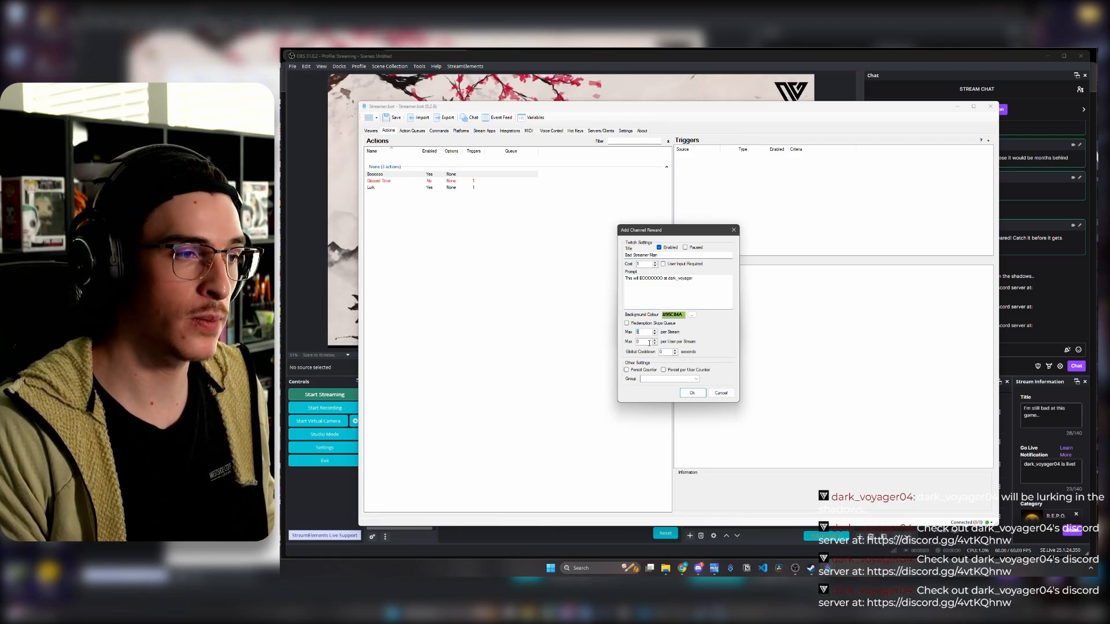
key(Tab)
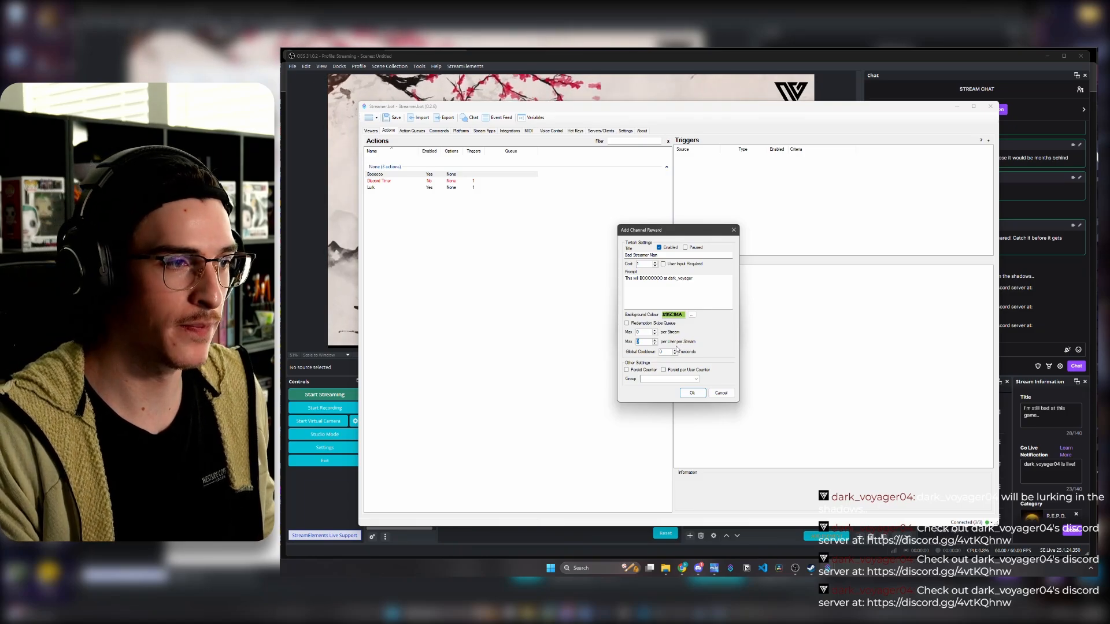
key(Tab)
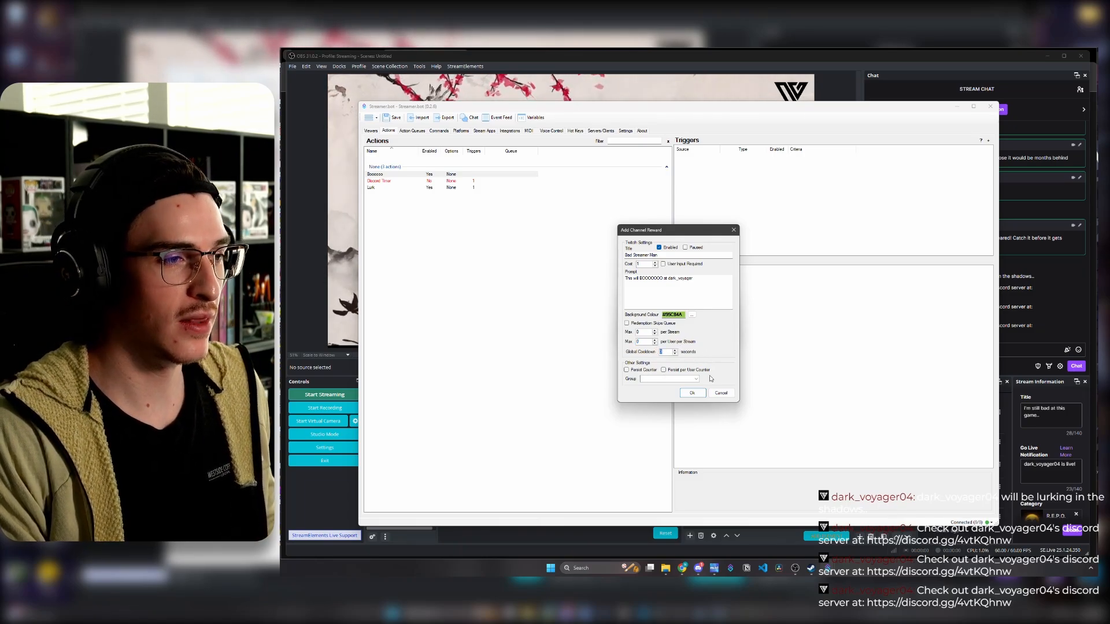
click(692, 393)
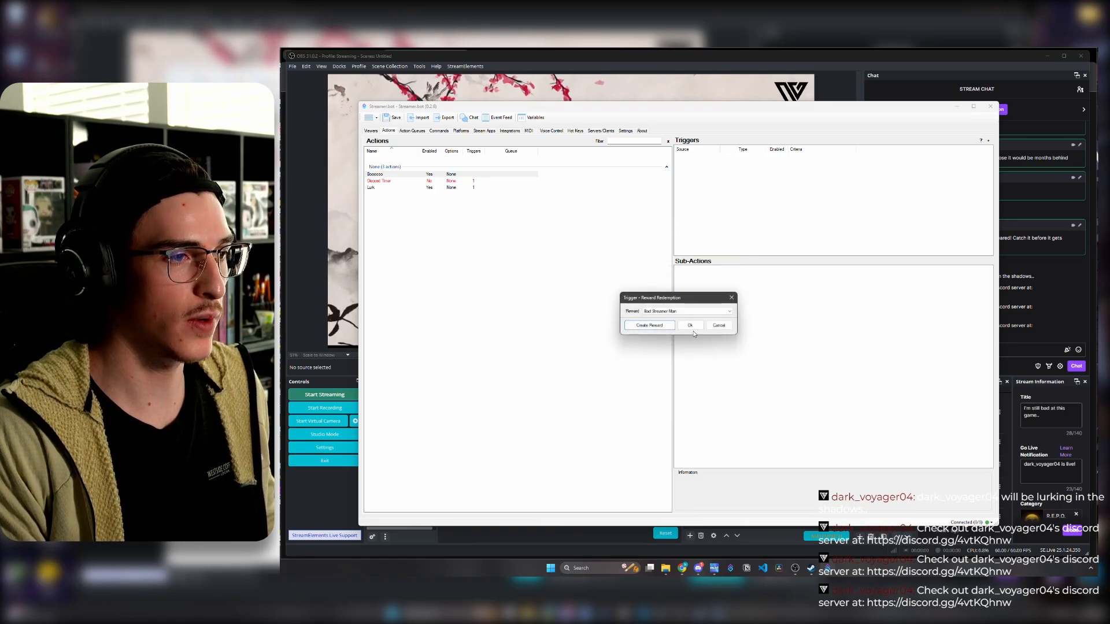
click(689, 326)
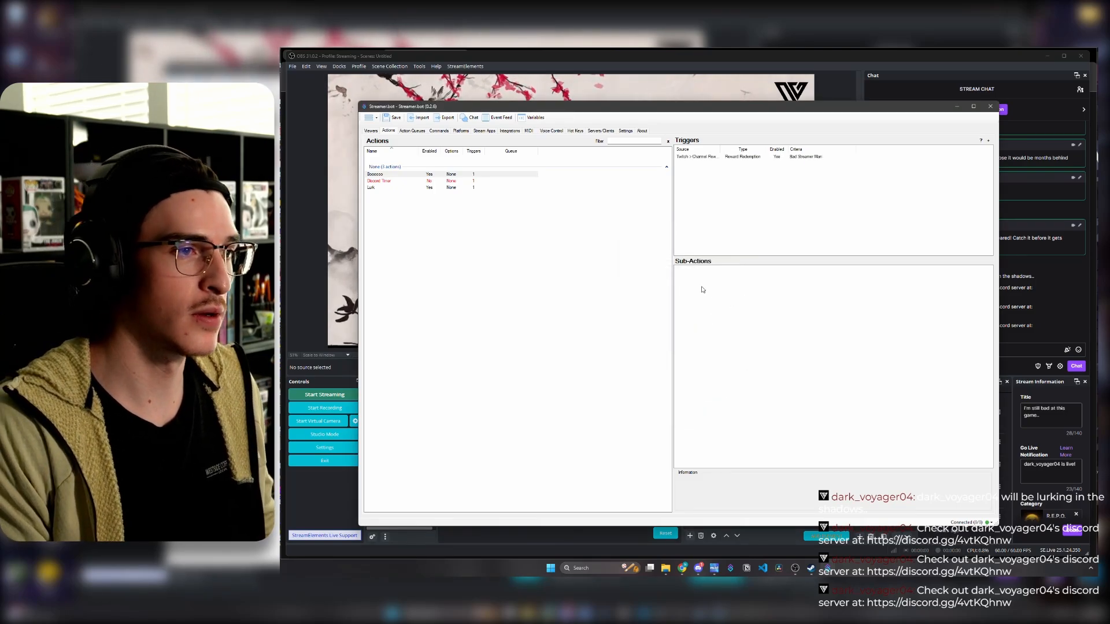
- Add a Play Sound sub-action to the Boooooo action, using the booing file from the SoundFX folder
right_click(712, 284)
mouse_move(740, 308)
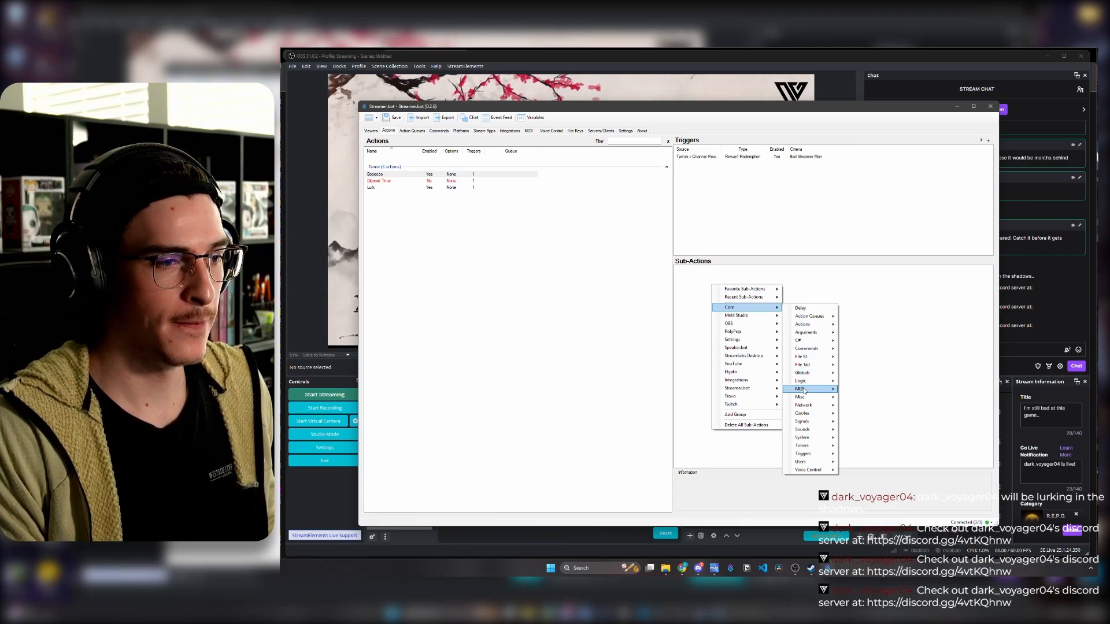
mouse_move(815, 430)
click(857, 431)
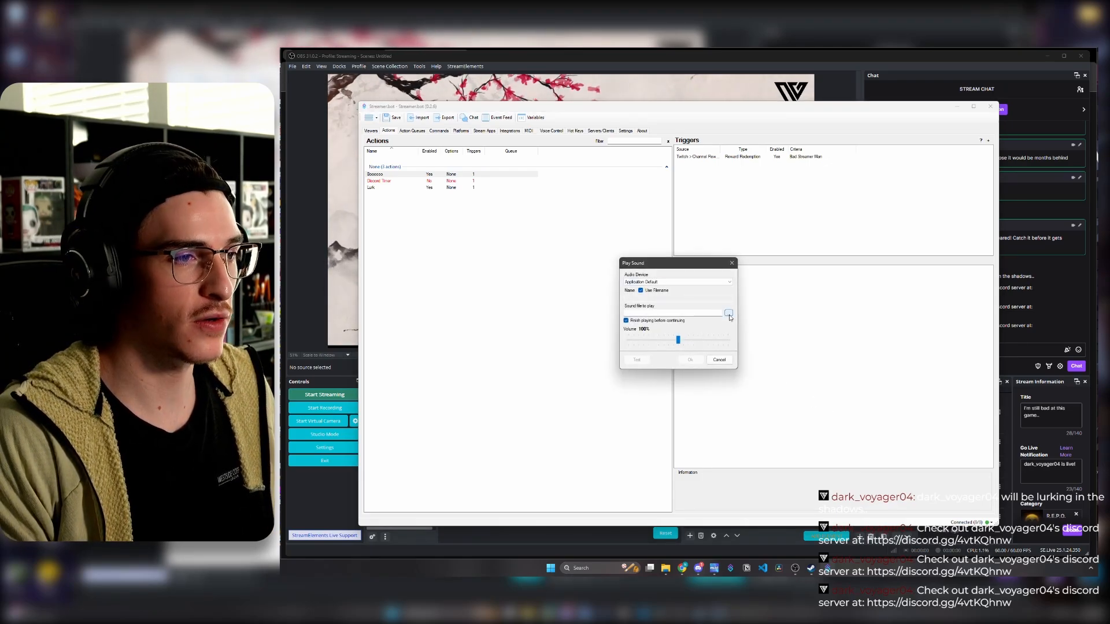
click(729, 314)
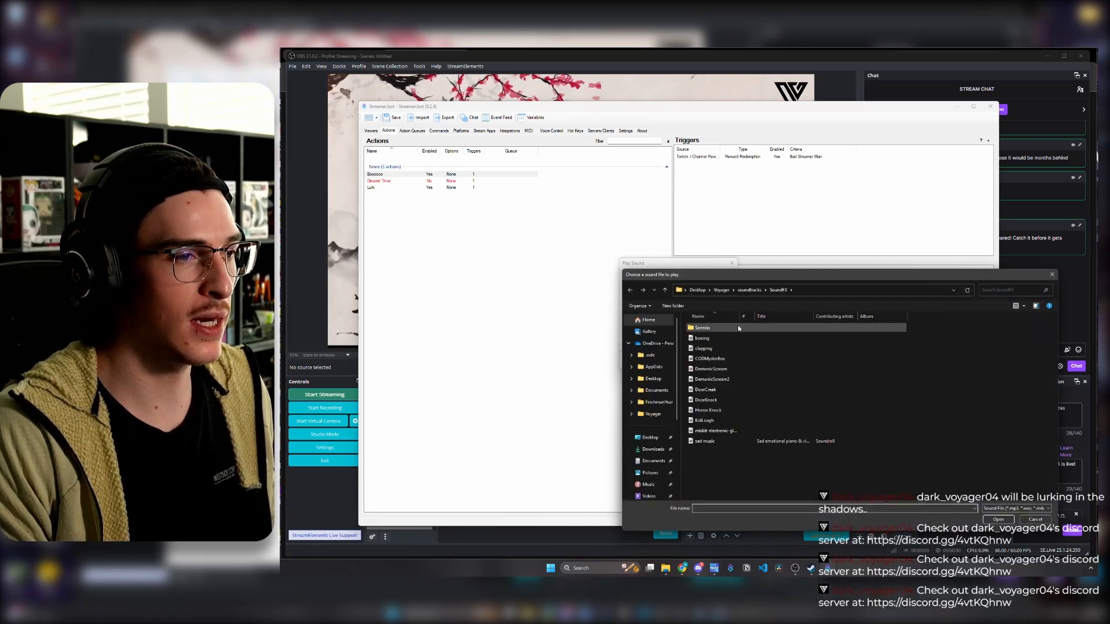
click(702, 338)
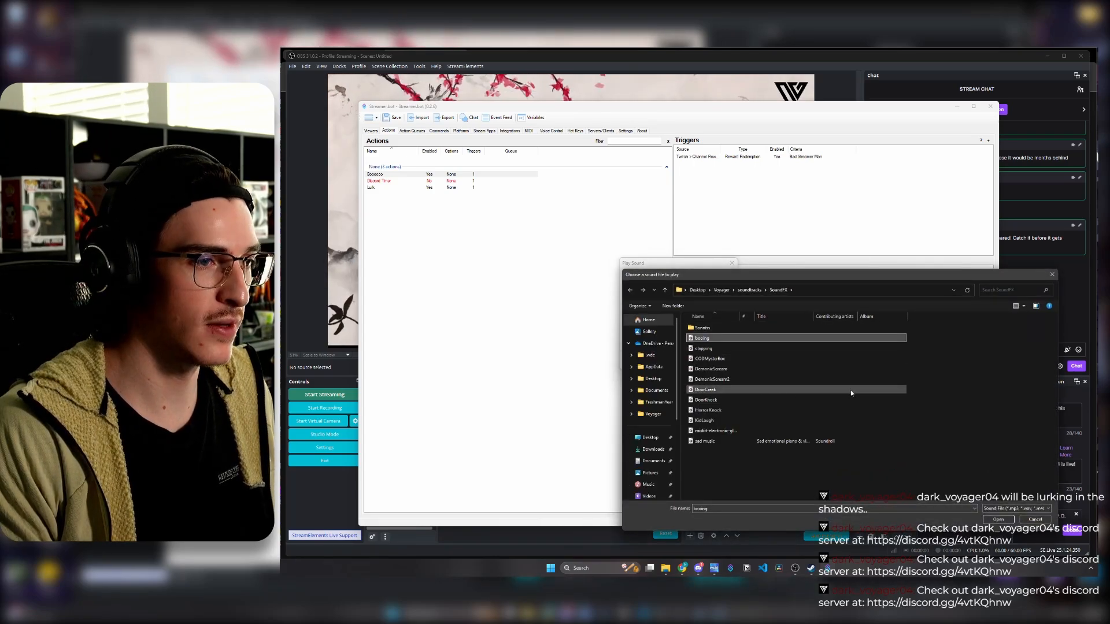
click(1009, 523)
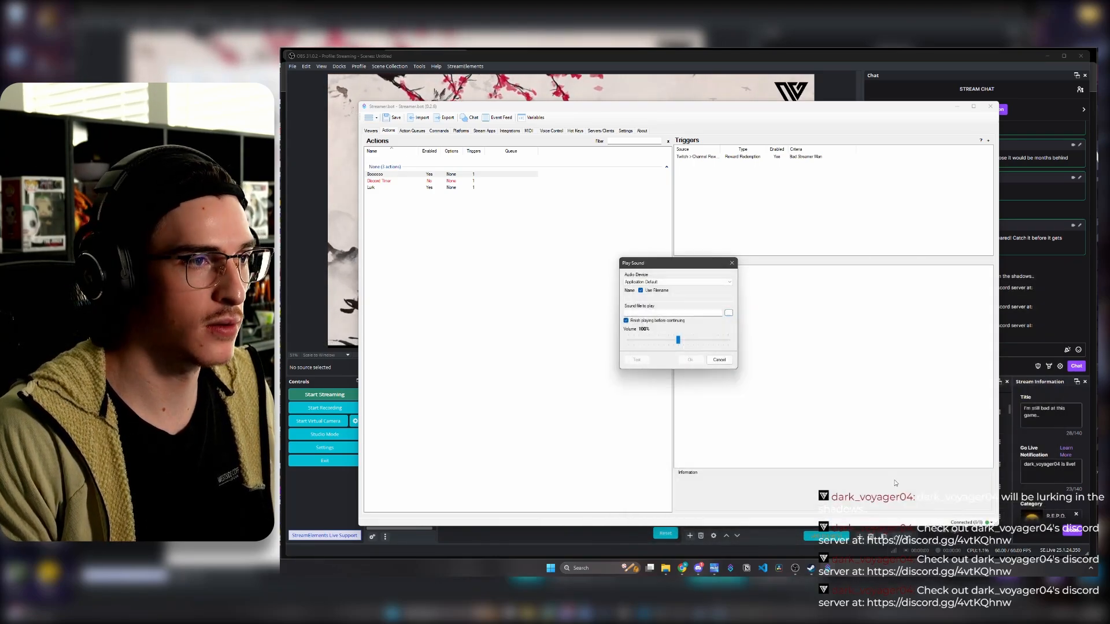
- Set the booing sound's volume to 60%, test its playback, and save the sub-action
click(658, 340)
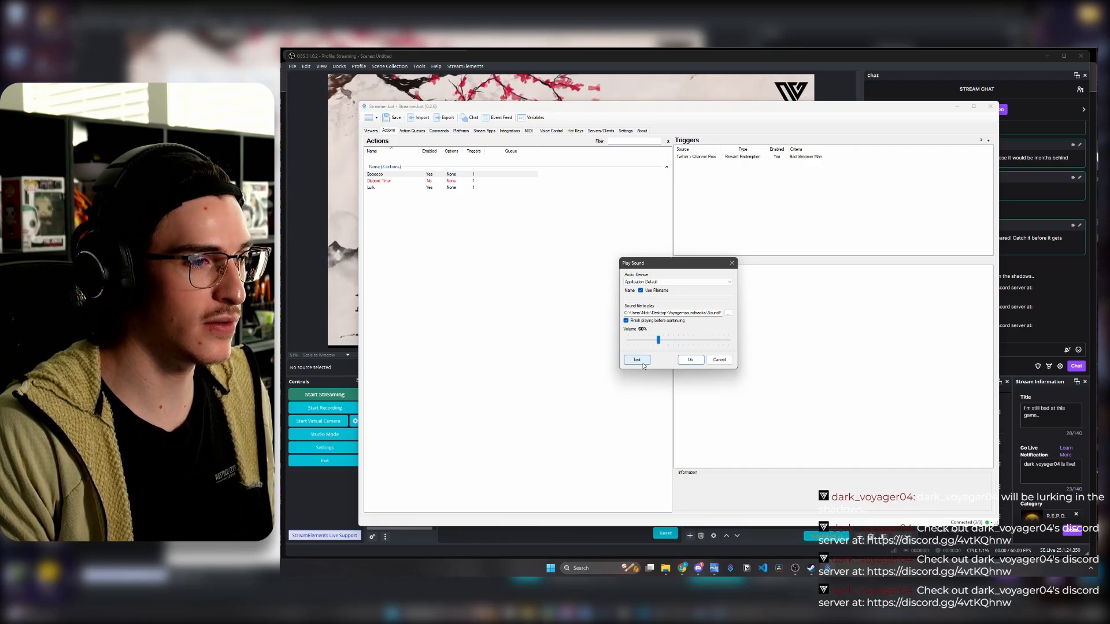
click(636, 360)
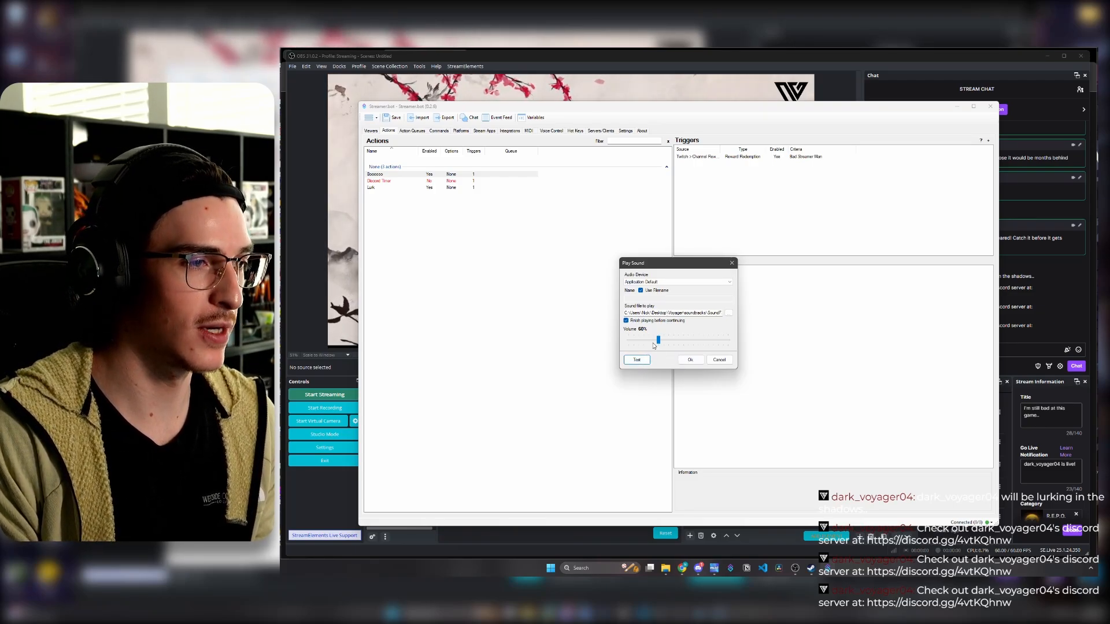
click(693, 363)
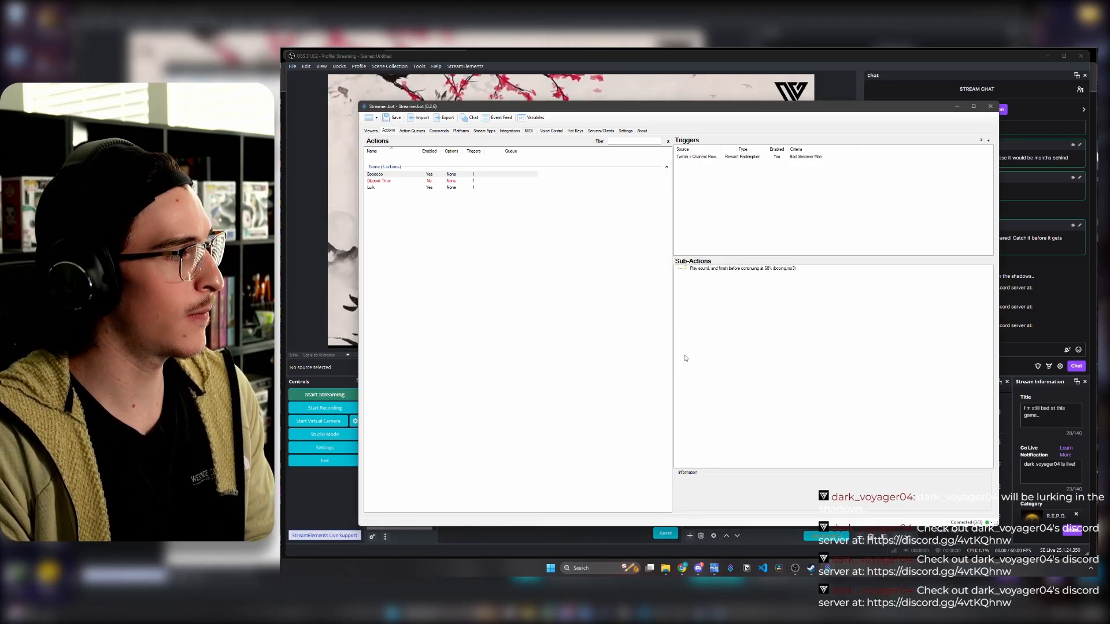
- Review the Bad Streamer Man reward's settings among the Twitch channel point rewards and close them without edits
click(461, 131)
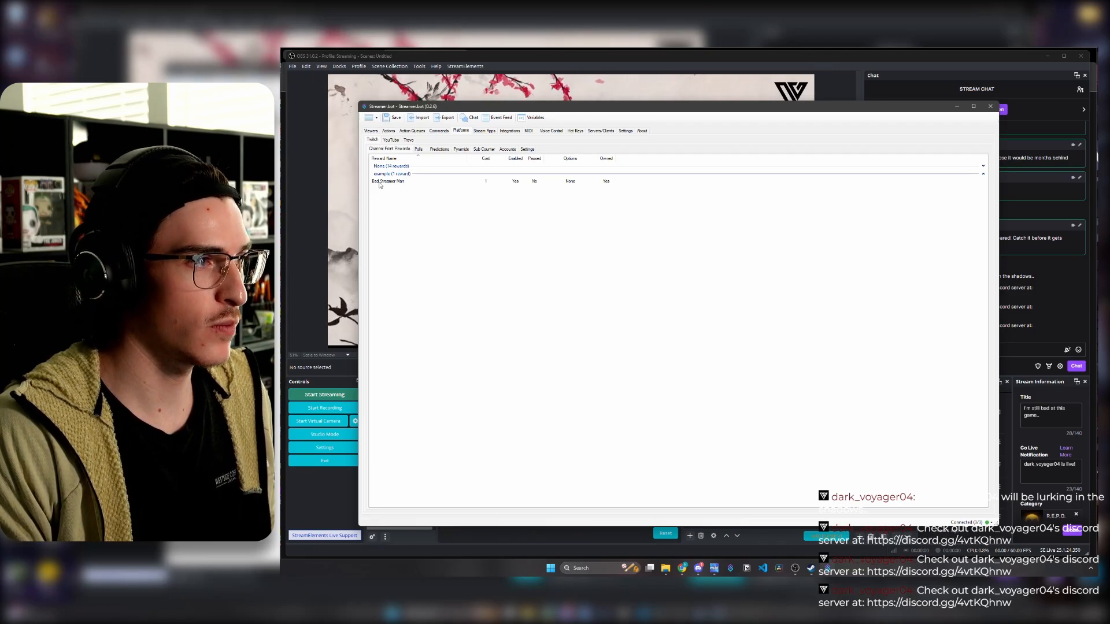
double_click(398, 182)
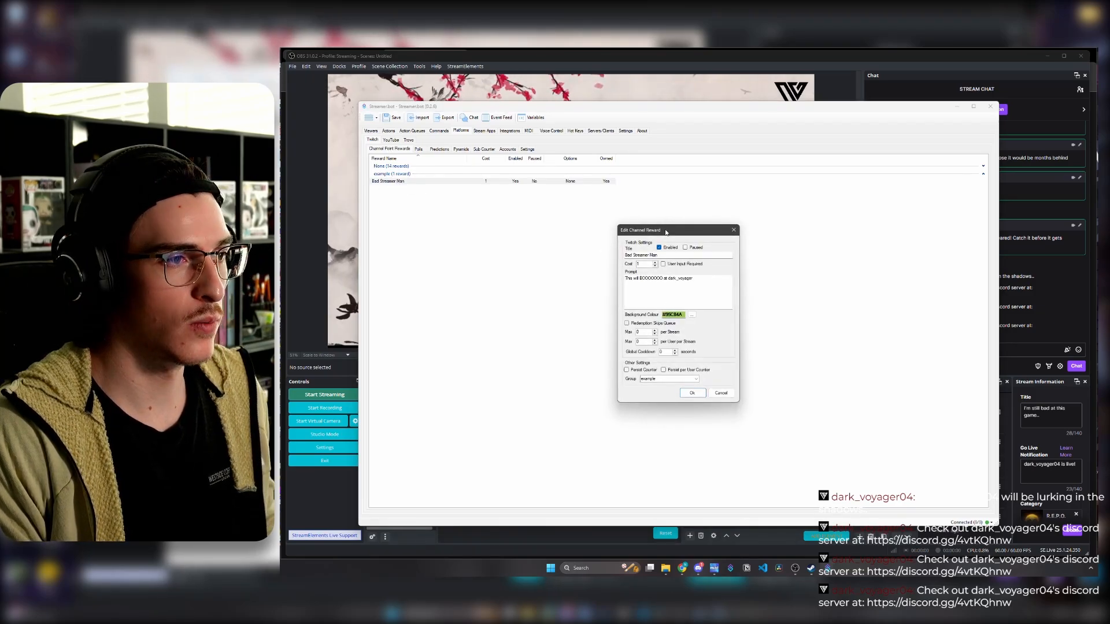
click(691, 393)
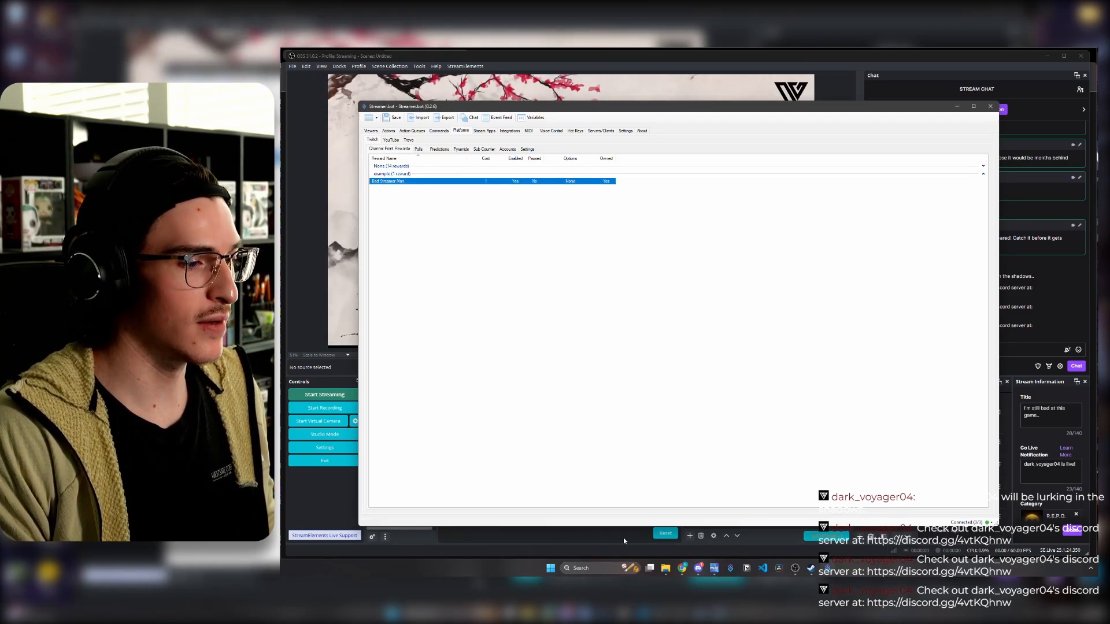
- Switch to OBS and redeem the Bad Streamer Man reward from the stream chat to test the Boooooo action
click(795, 568)
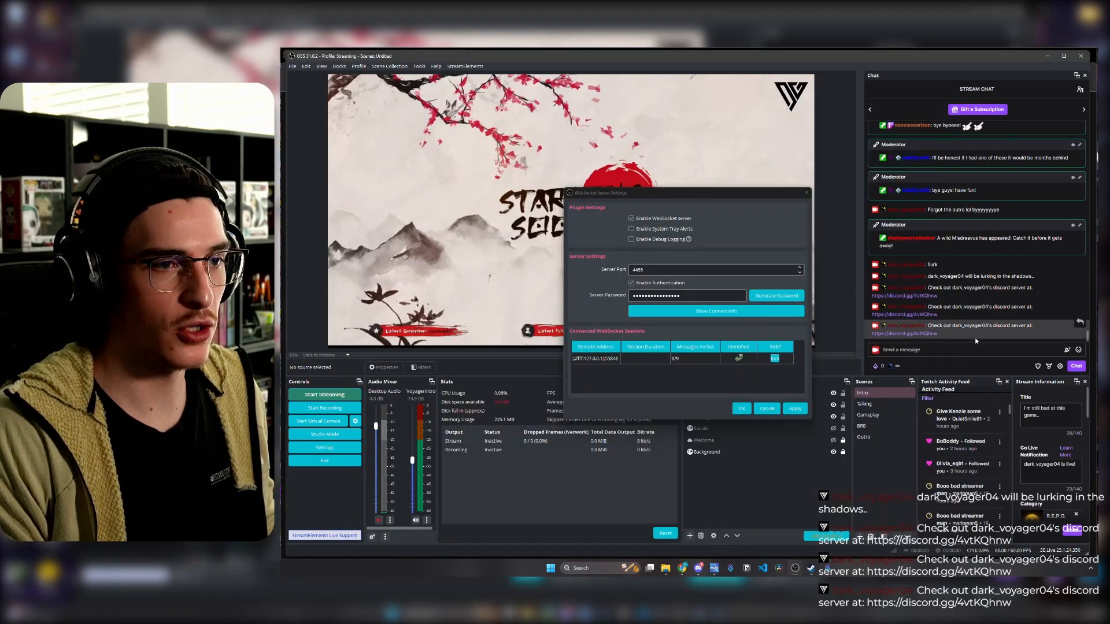
click(890, 367)
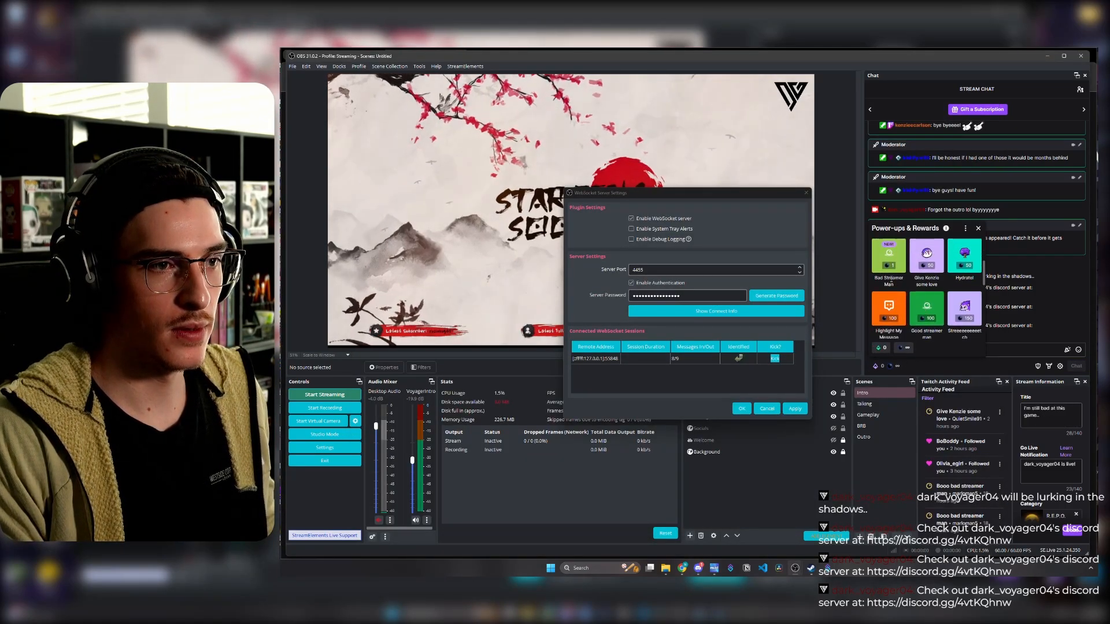
click(890, 258)
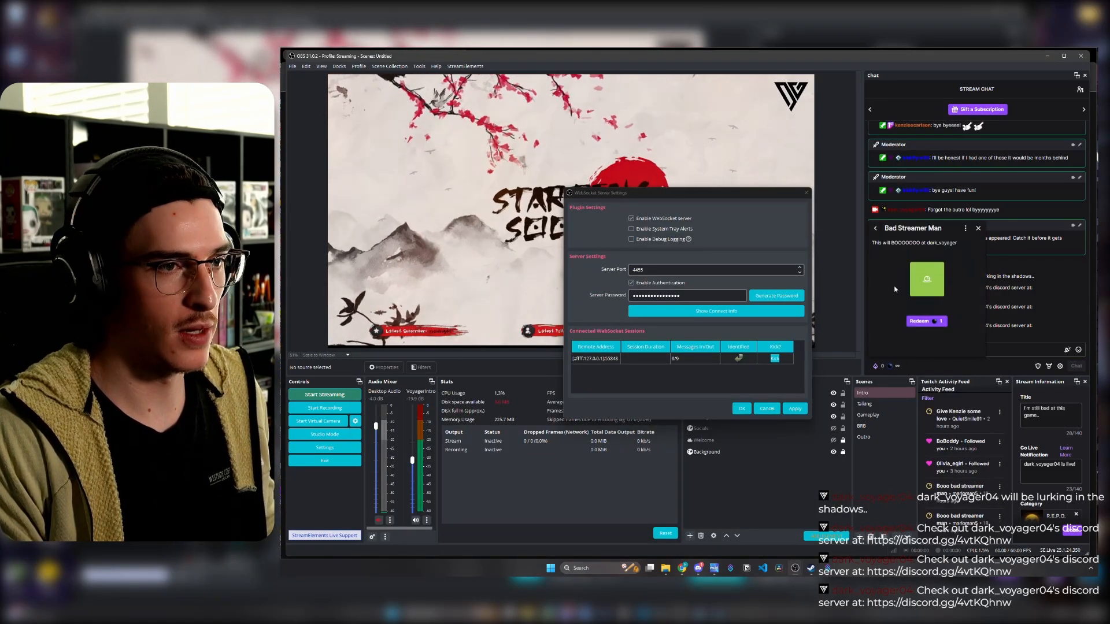
click(933, 323)
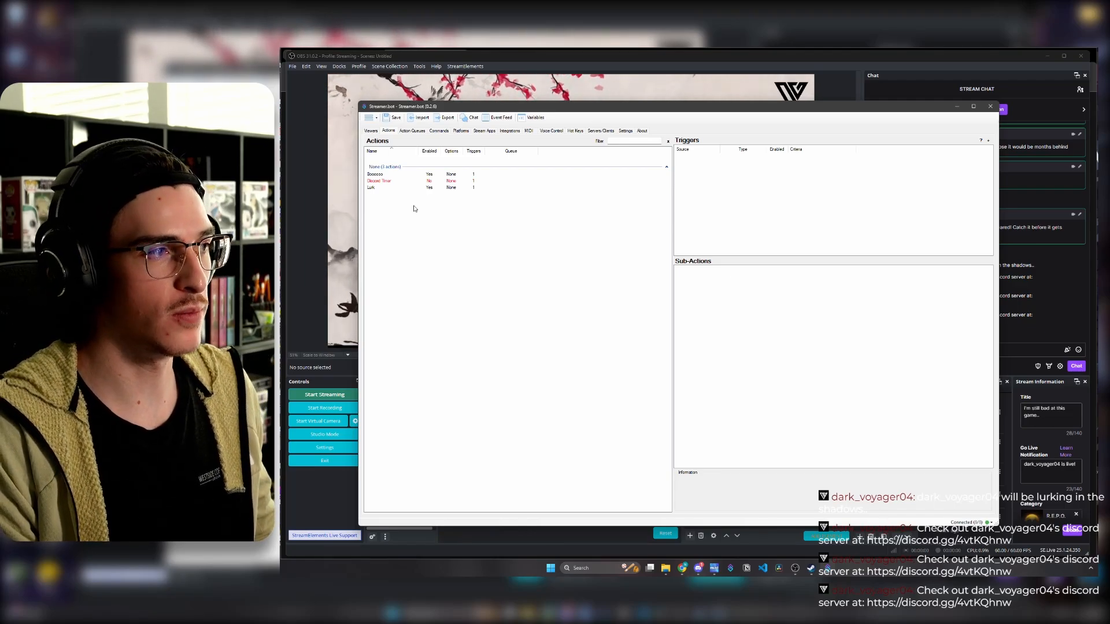
- Create a new action named New Follower in the actions list
right_click(403, 208)
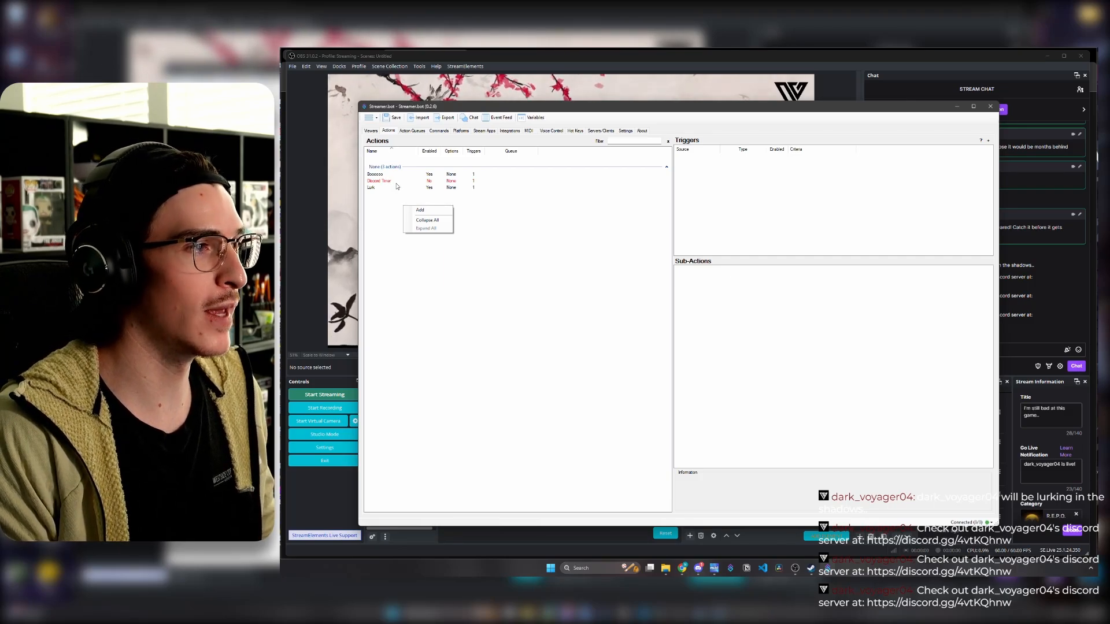
click(419, 210)
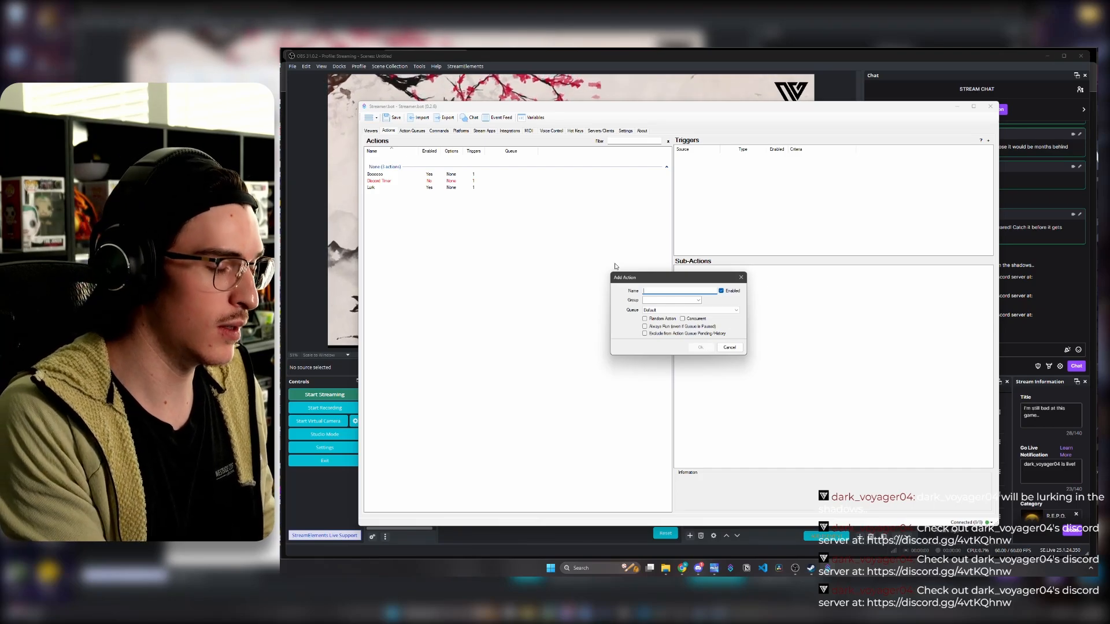
text(New Follower)
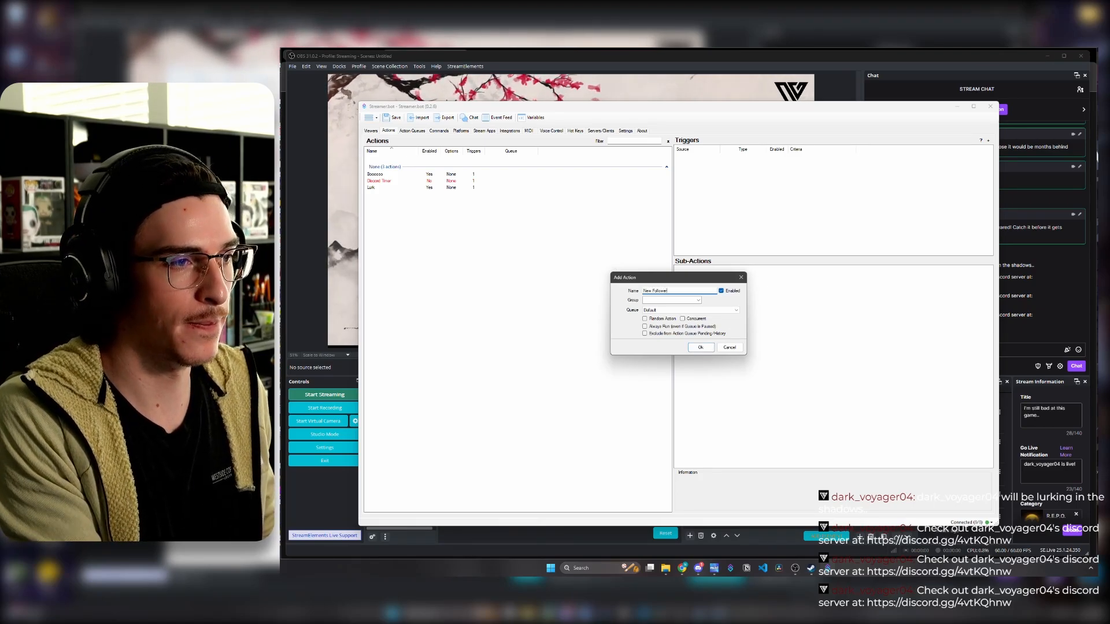
click(700, 347)
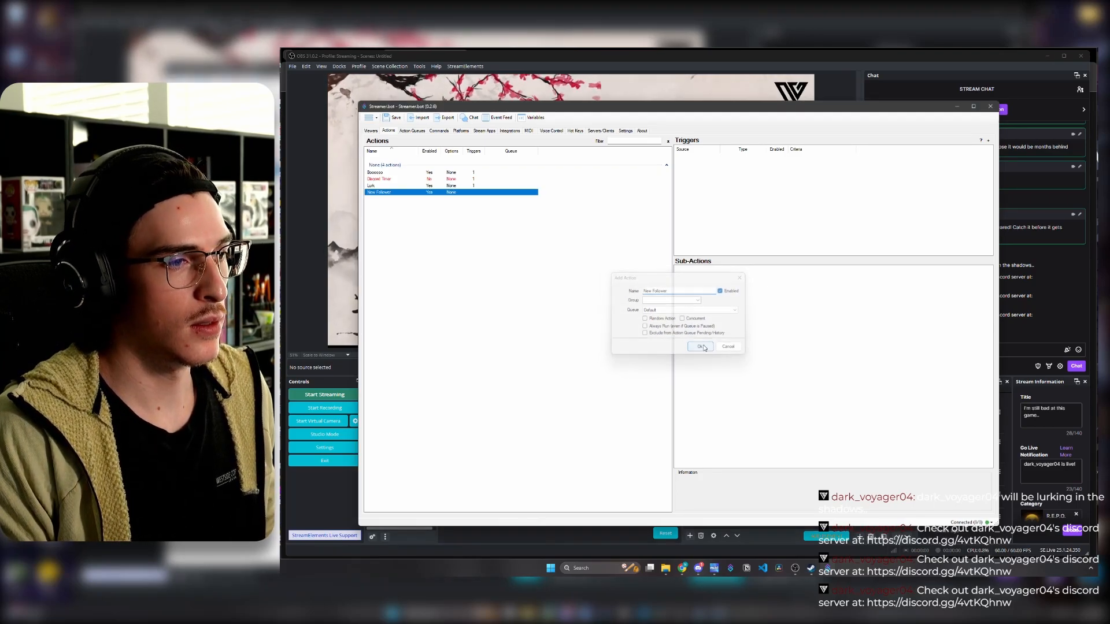
- Add a Twitch channel Follow trigger to the New Follower action
right_click(726, 175)
click(734, 180)
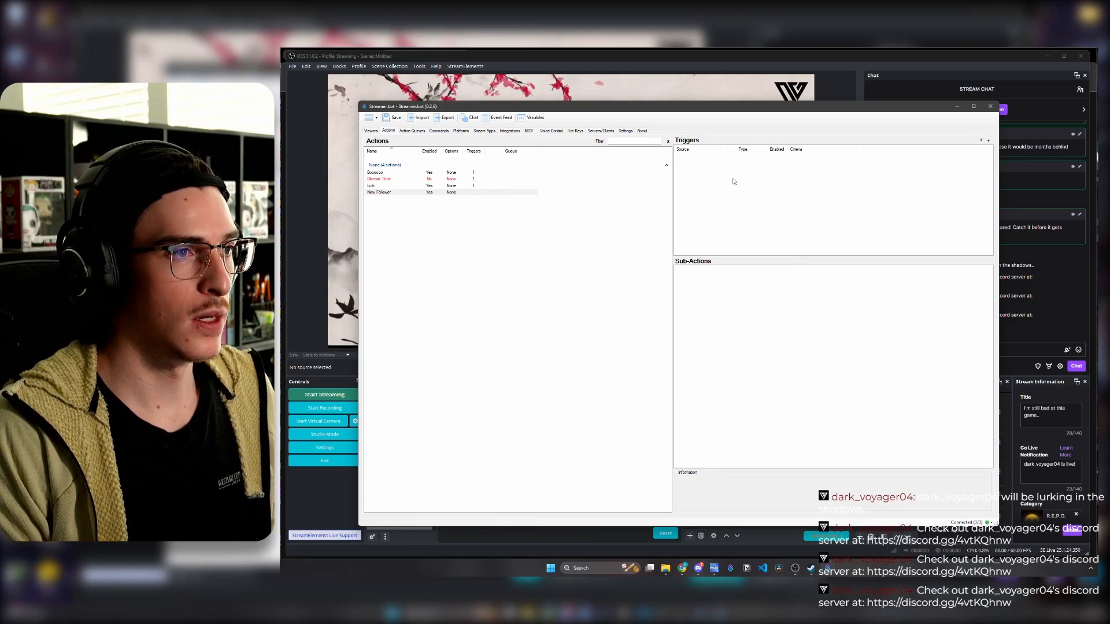
right_click(742, 174)
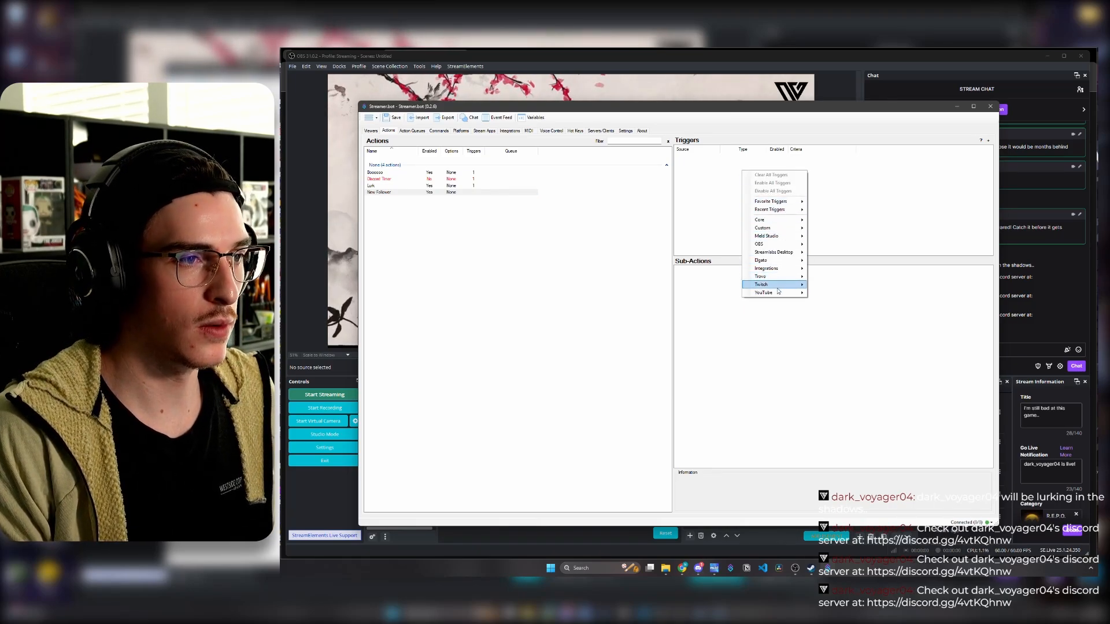
mouse_move(778, 285)
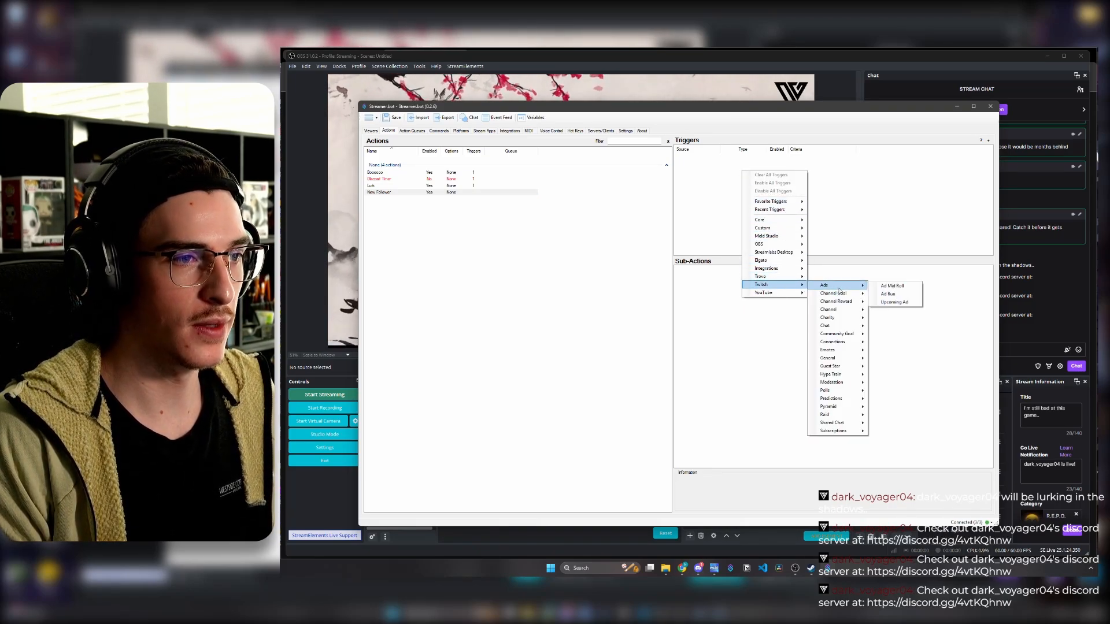
mouse_move(835, 312)
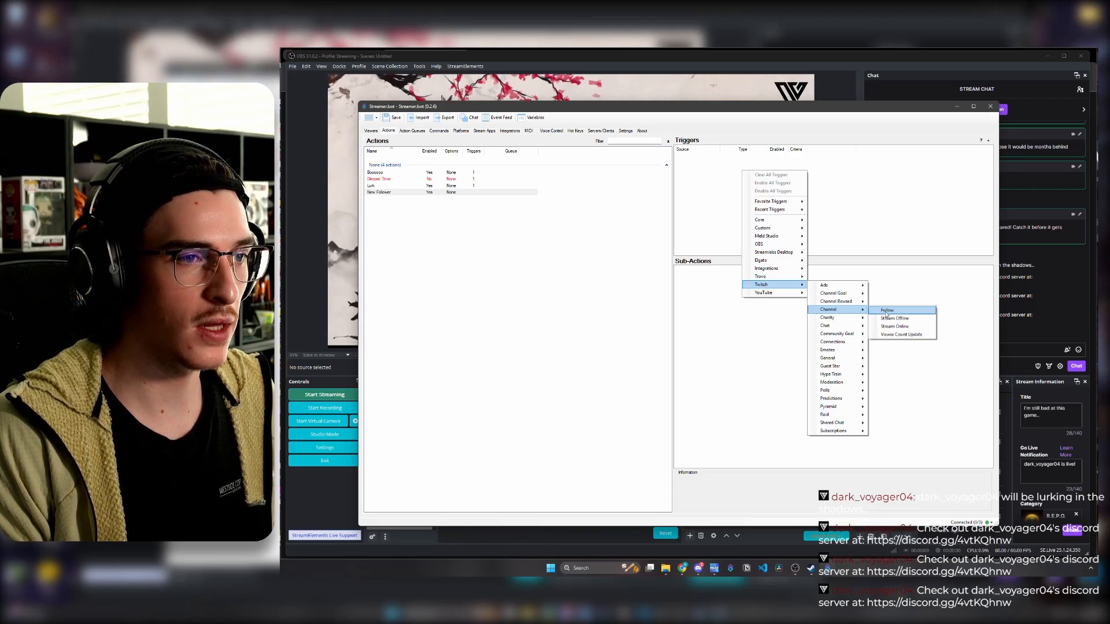
click(888, 309)
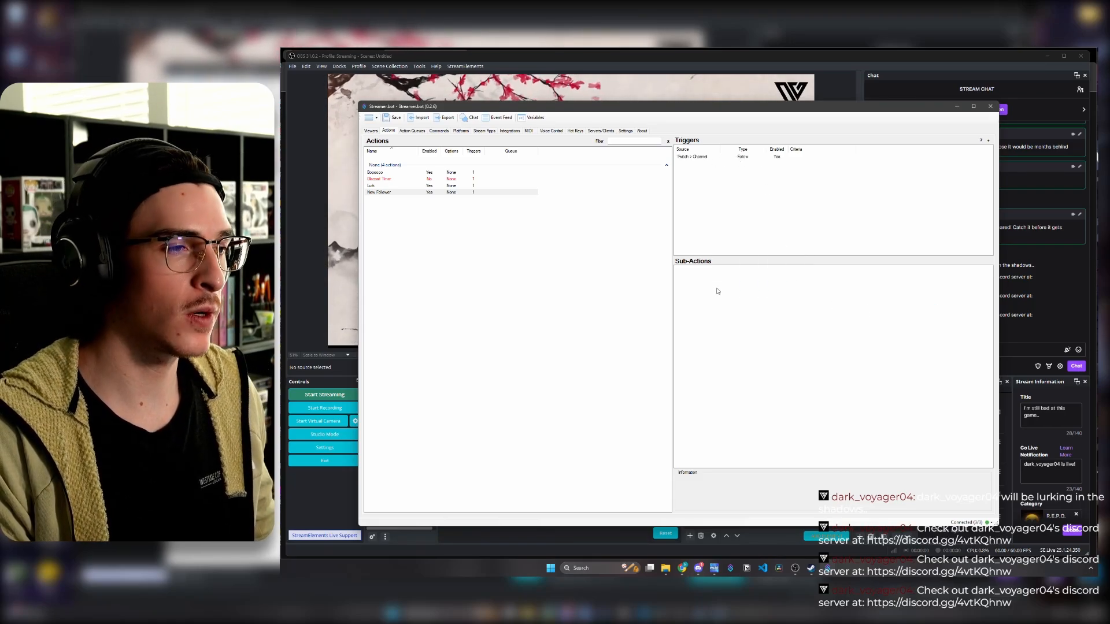
- Add a Twitch Add Target Info sub-action to New Follower with the source type set to User
right_click(738, 289)
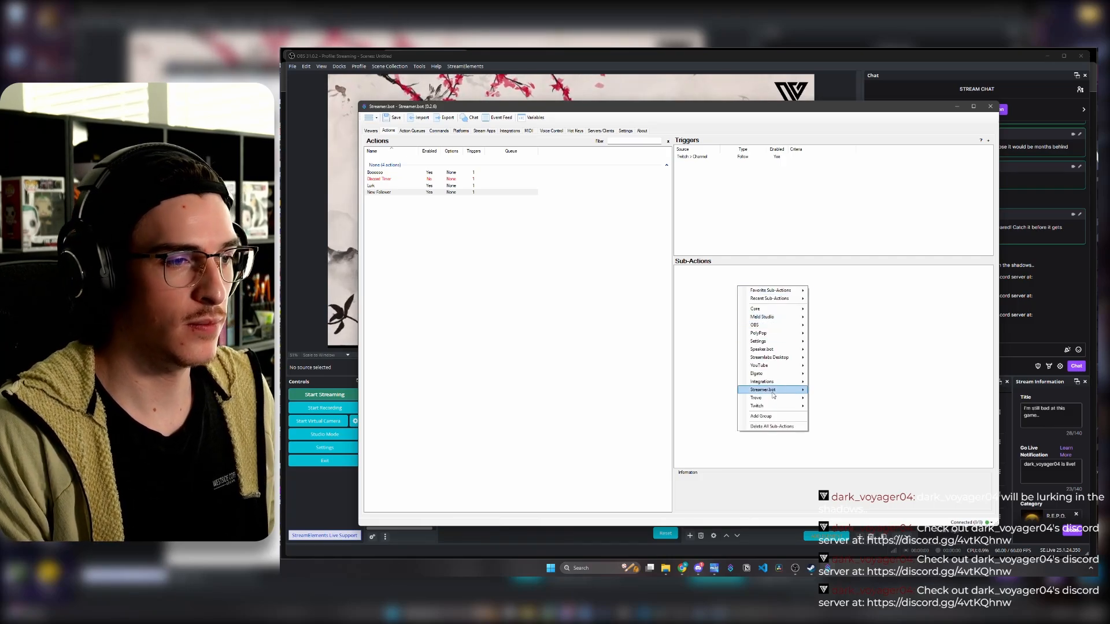
mouse_move(780, 406)
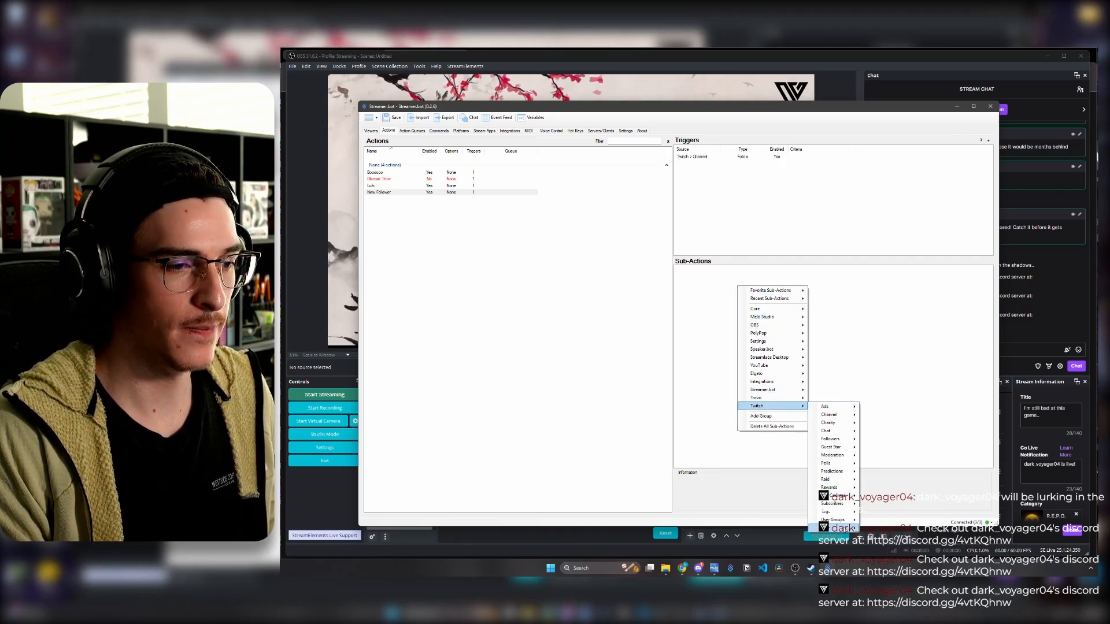
mouse_move(835, 528)
click(896, 546)
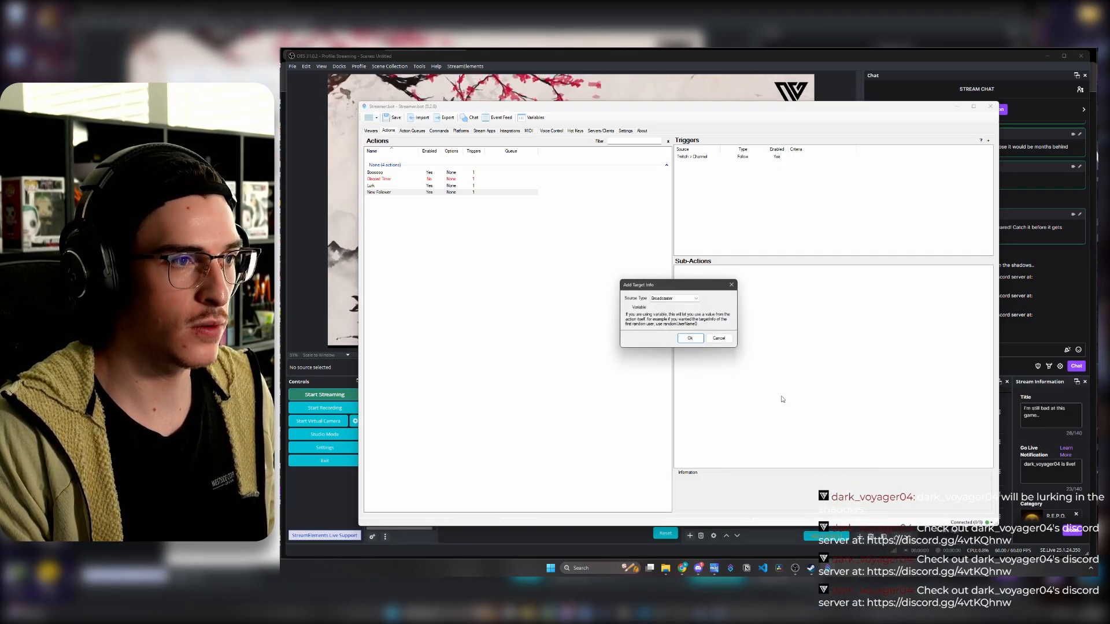
click(681, 299)
click(671, 308)
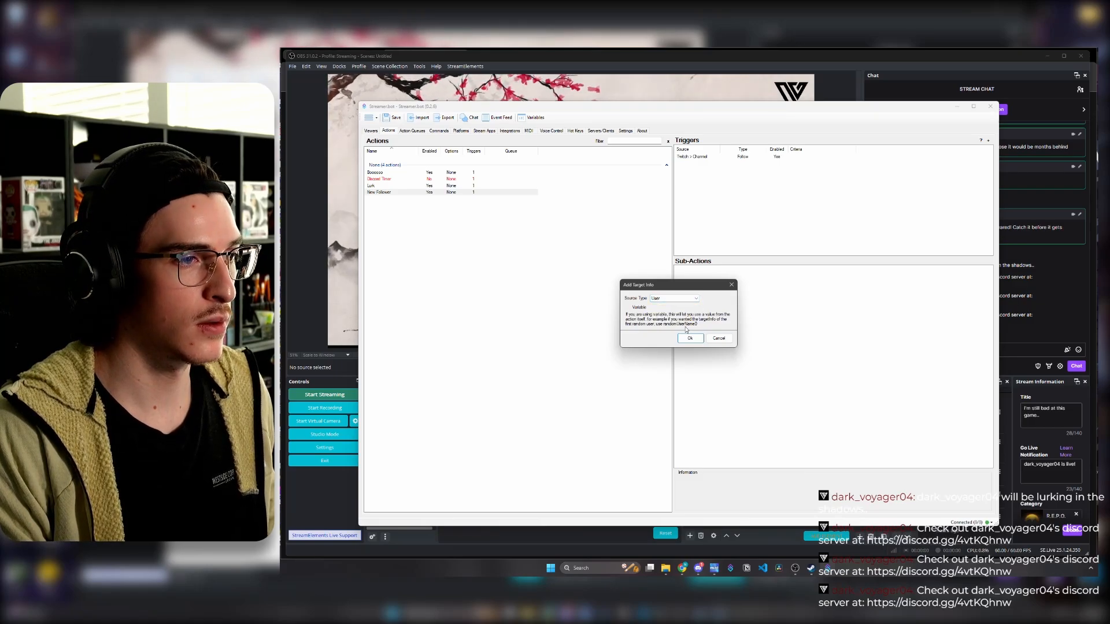
click(690, 338)
- Add a Twitch chat message sub-action to New Follower reading "%targetUser% thank you for the follow!", sent using the bot account
right_click(714, 284)
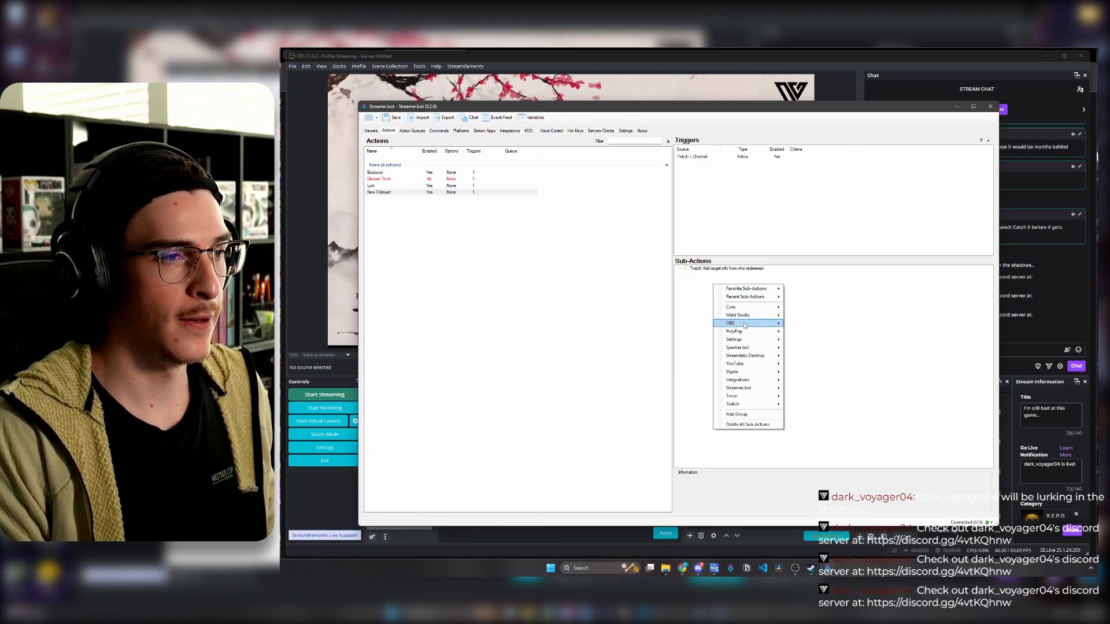
mouse_move(749, 405)
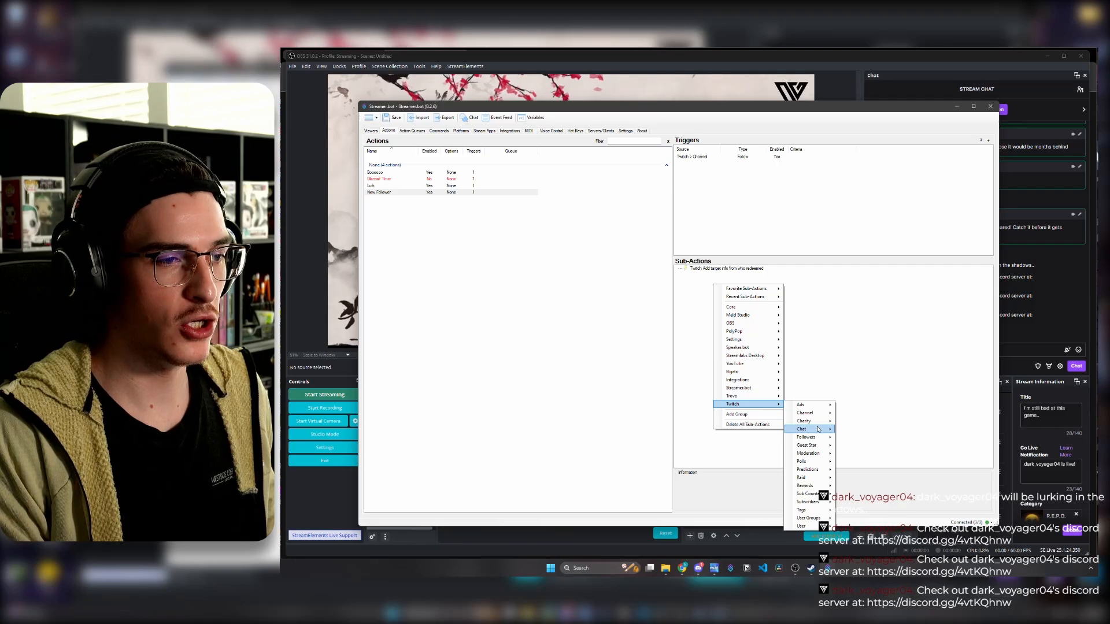
mouse_move(804, 429)
click(884, 455)
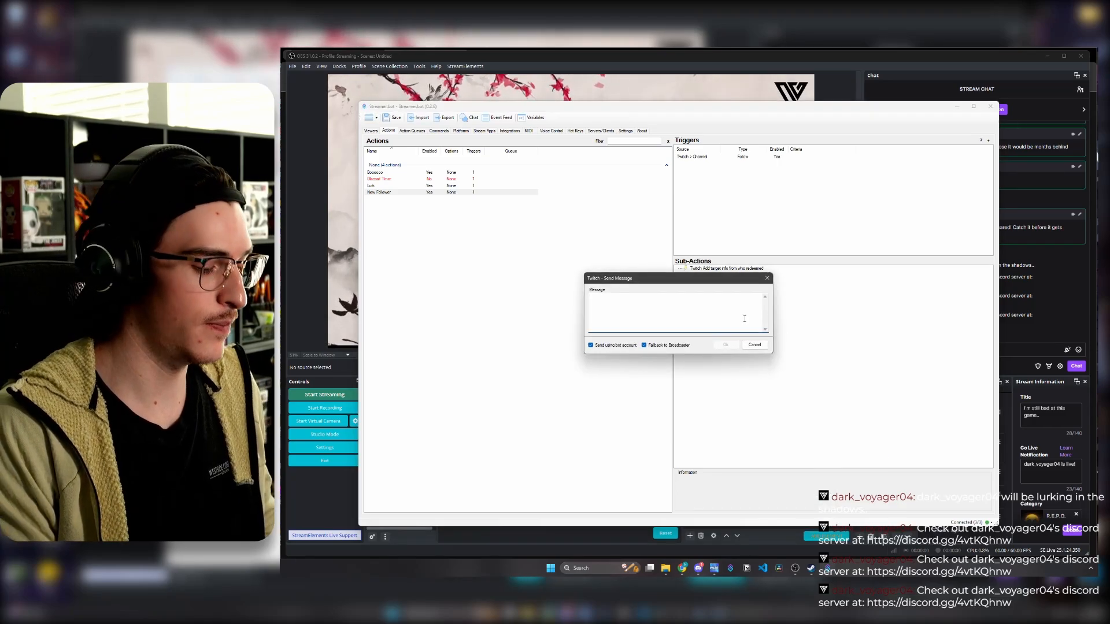
text(%targetUser)
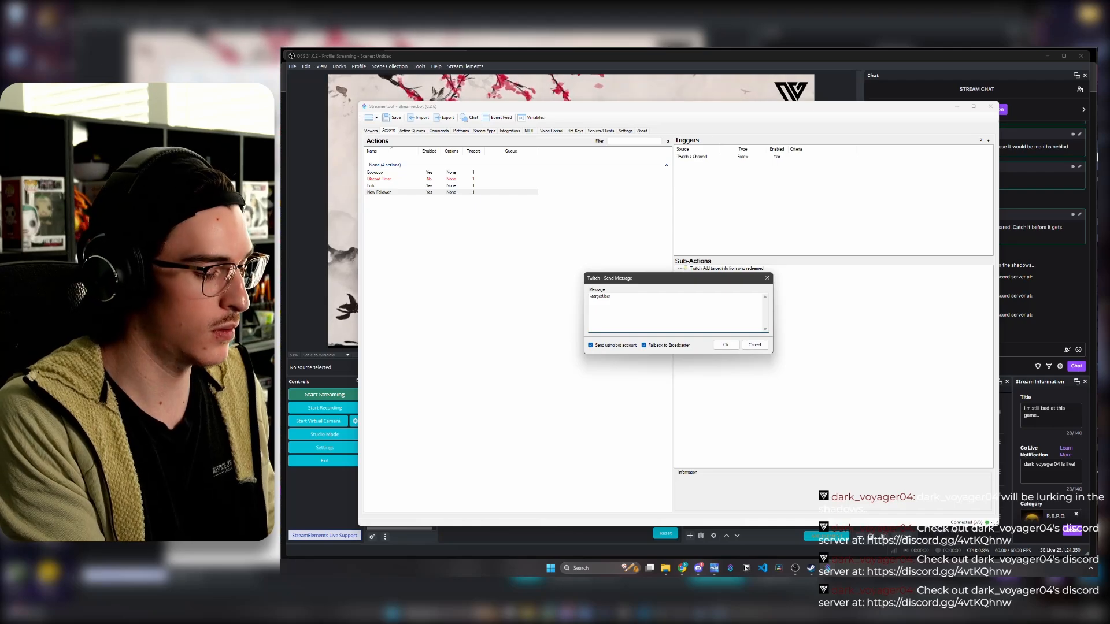
text(% thank )
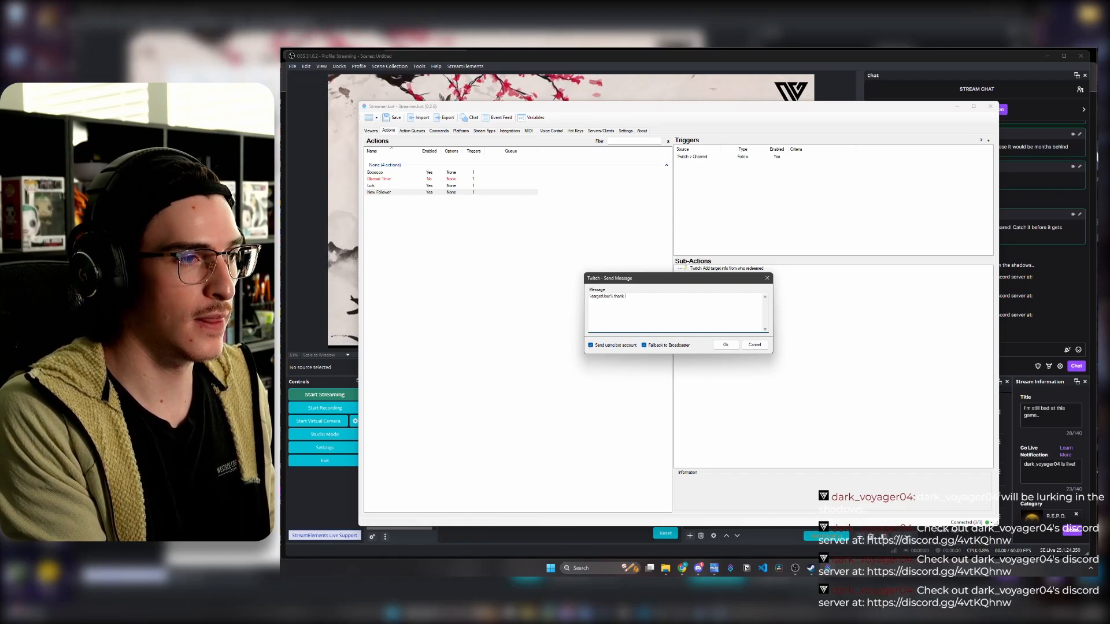
text(you for the follow!)
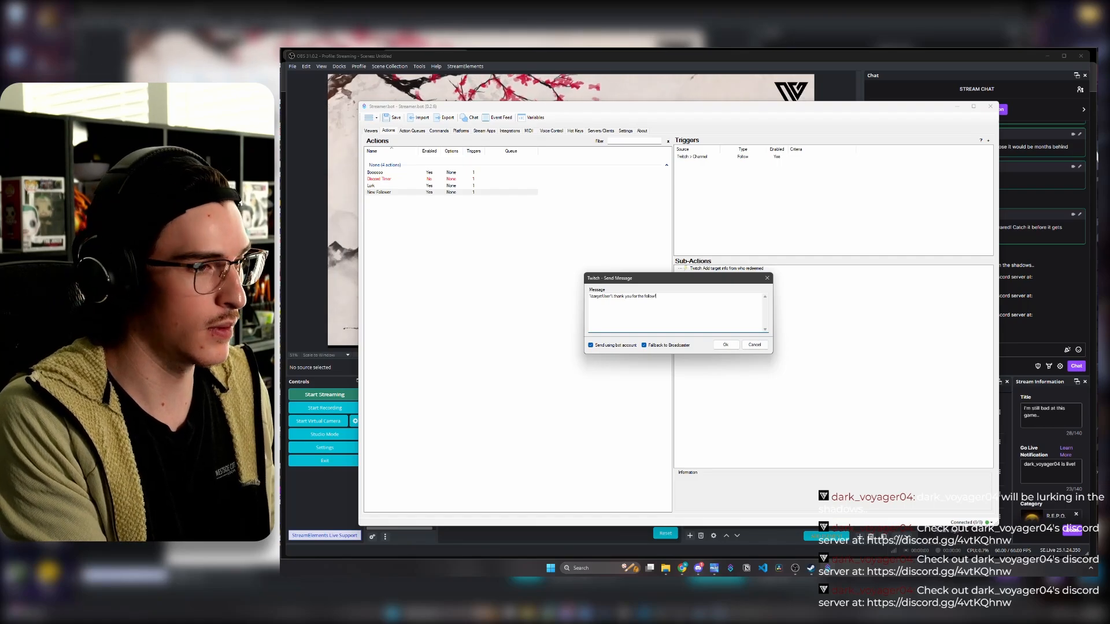
click(725, 345)
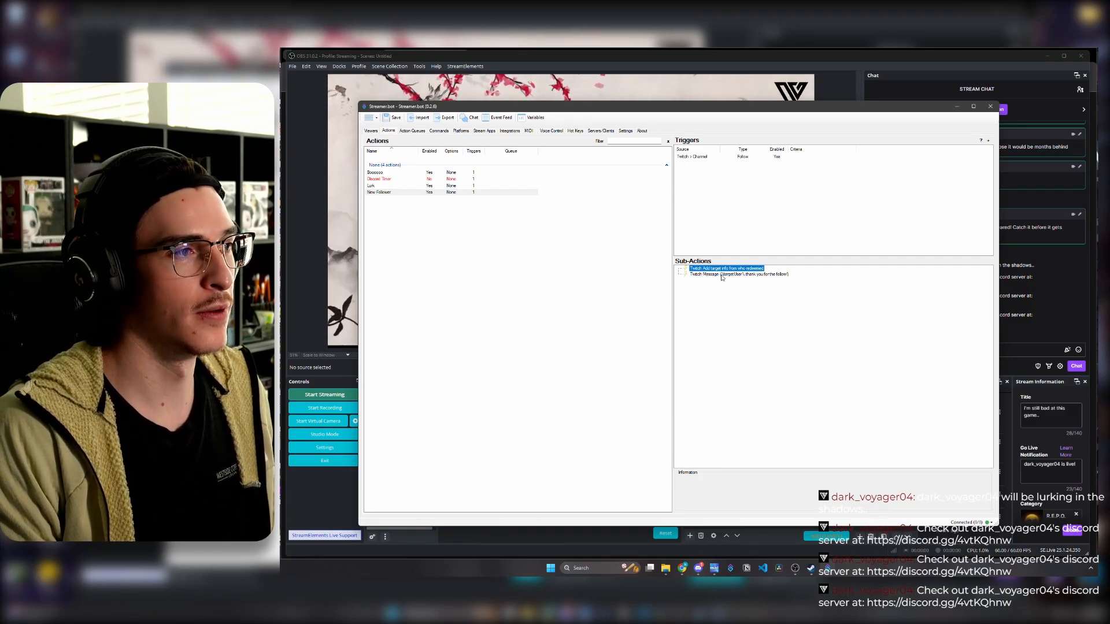
click(479, 220)
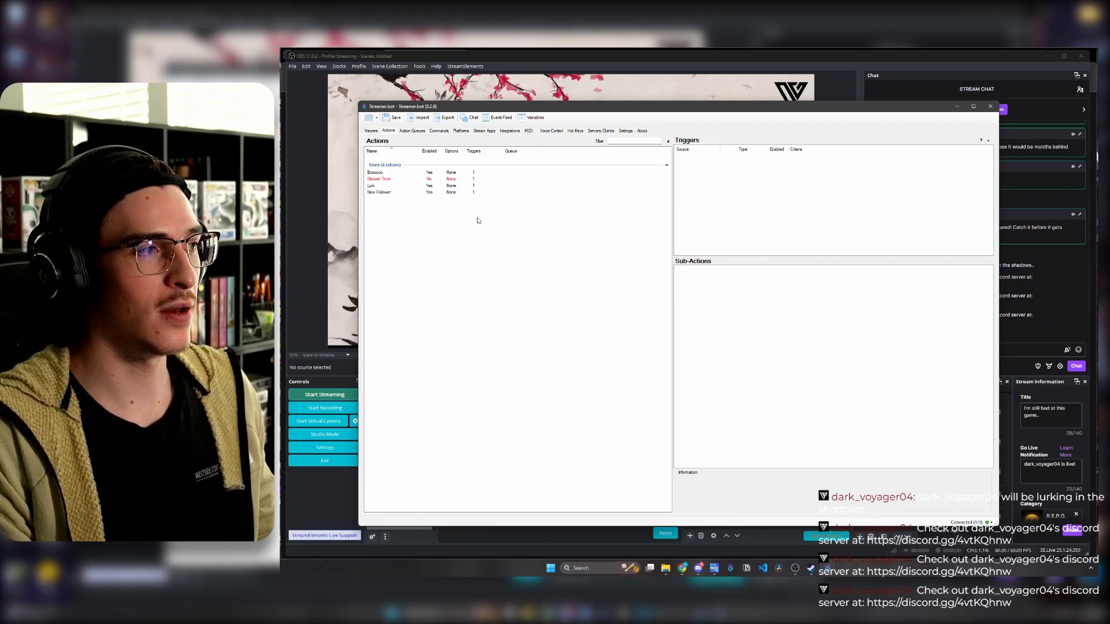